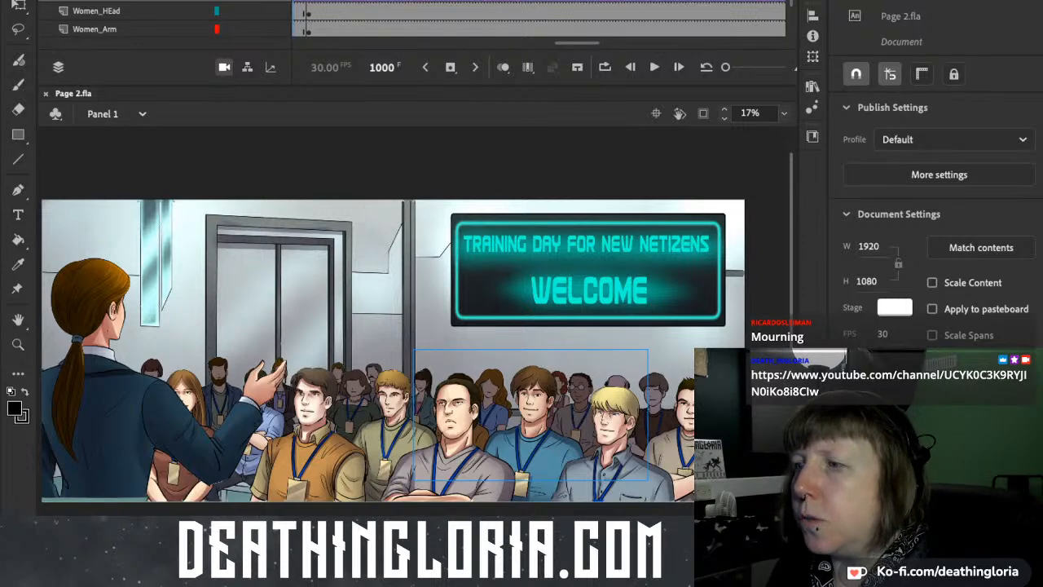
# Clip the Panel 1 view to the stage area so content outside it is hidden.
pyautogui.scroll(-3, 393, 314)
pyautogui.scroll(3, 393, 313)
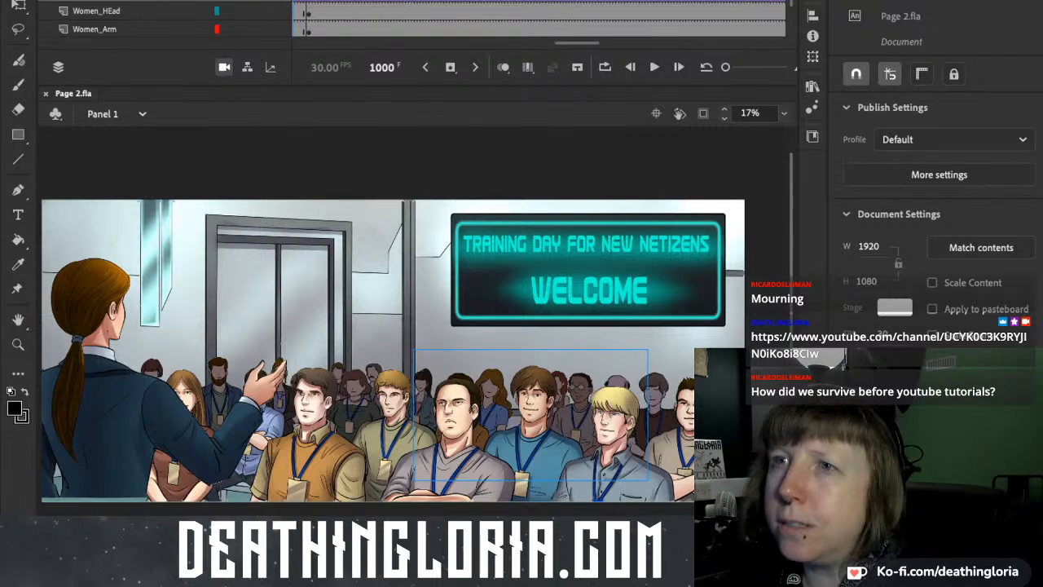
pyautogui.scroll(-5, 392, 319)
pyautogui.scroll(4, 393, 320)
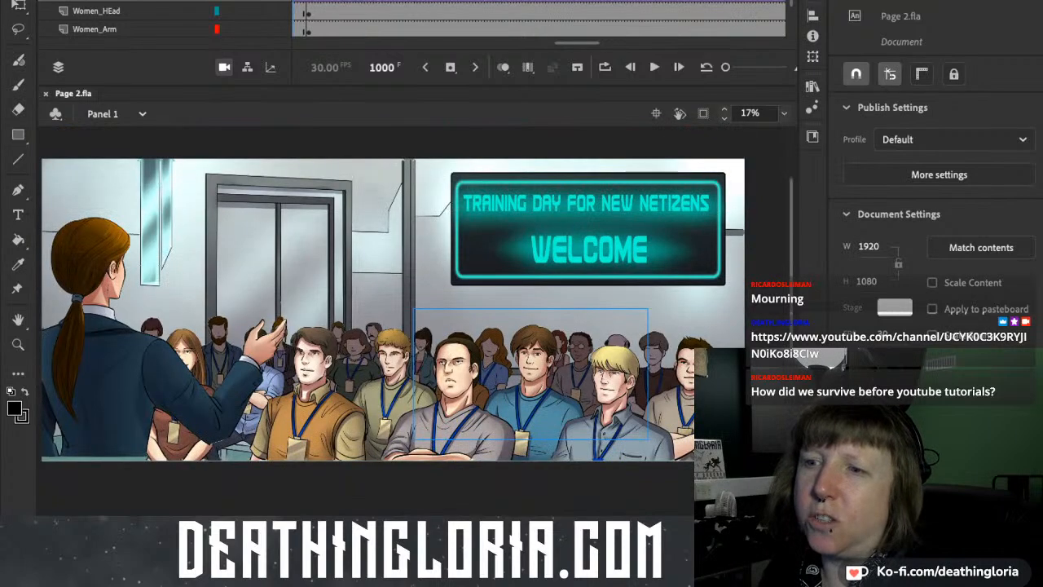
pyautogui.hscroll(-1, 392, 309)
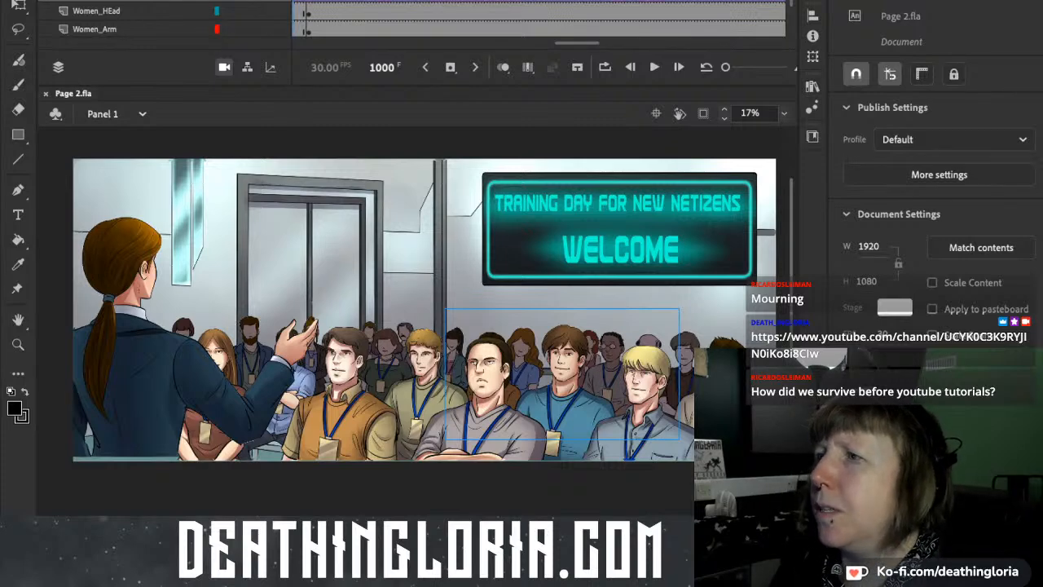
pyautogui.click(703, 114)
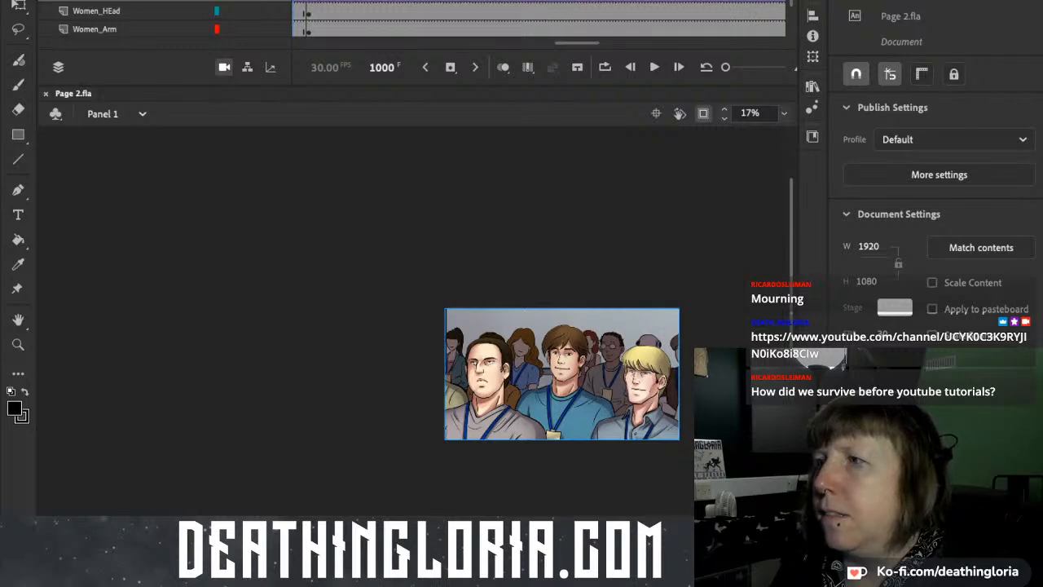
pyautogui.click(703, 113)
pyautogui.click(703, 113)
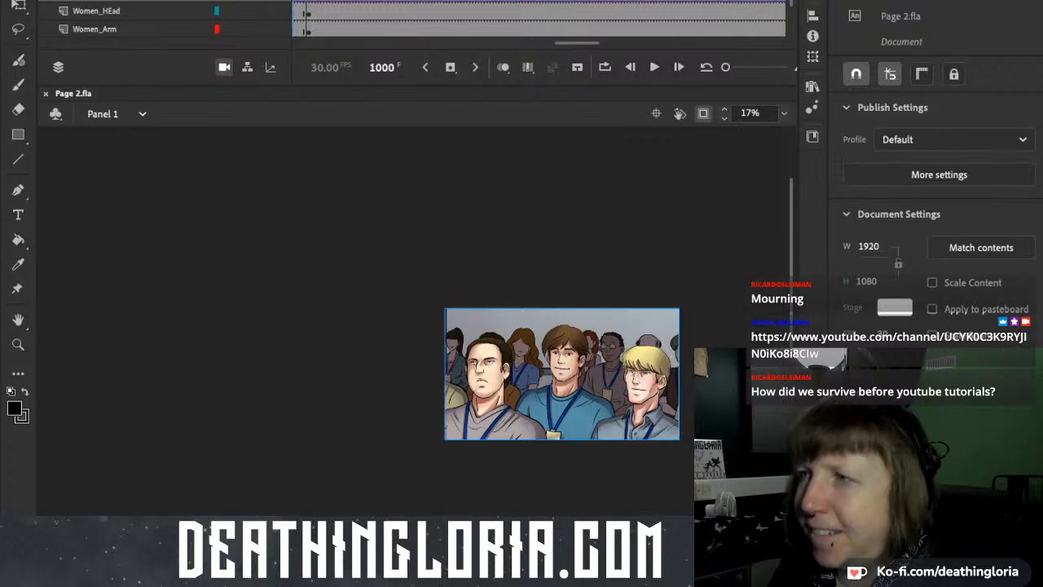
# Rewind Panel 1 to frame 1, zoom the stage to 33%, and play its full animation twice.
pyautogui.moveTo(577, 43); pyautogui.dragTo(314, 43)
pyautogui.click(294, 1)
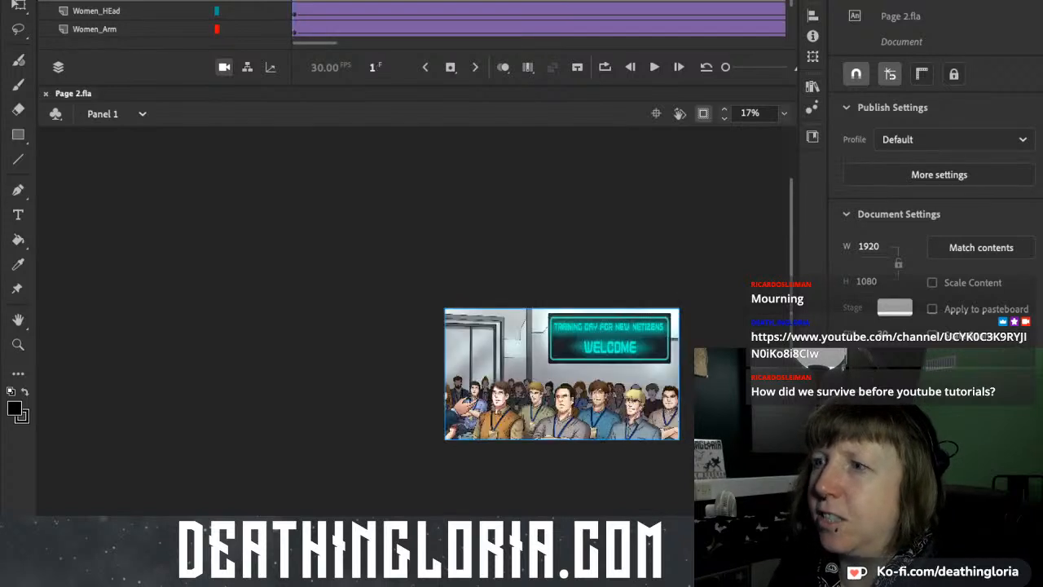
pyautogui.scroll(3, 562, 358)
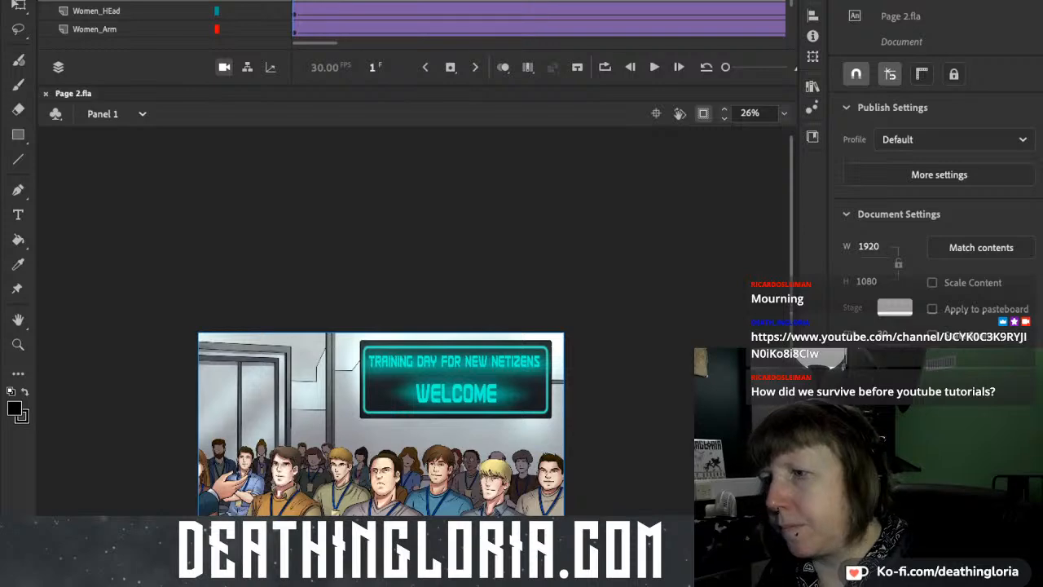
pyautogui.scroll(-2, 382, 326)
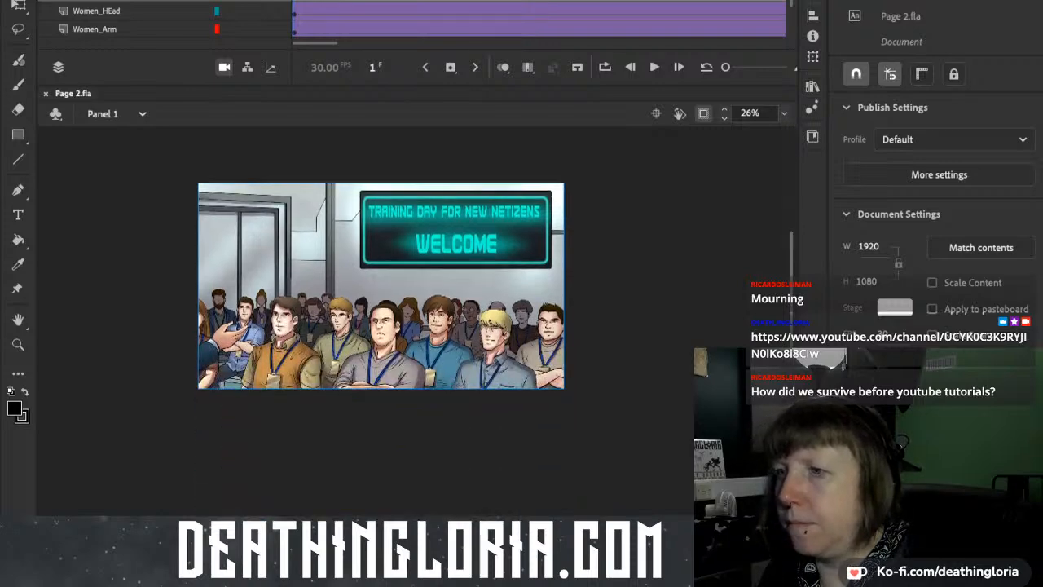
pyautogui.scroll(1, 570, 269)
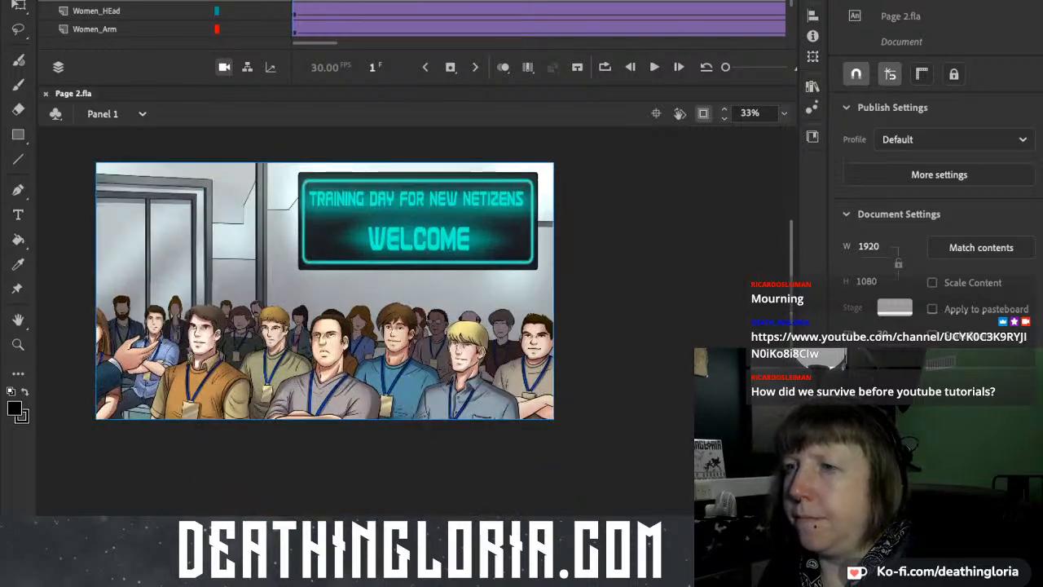
pyautogui.press('Return')
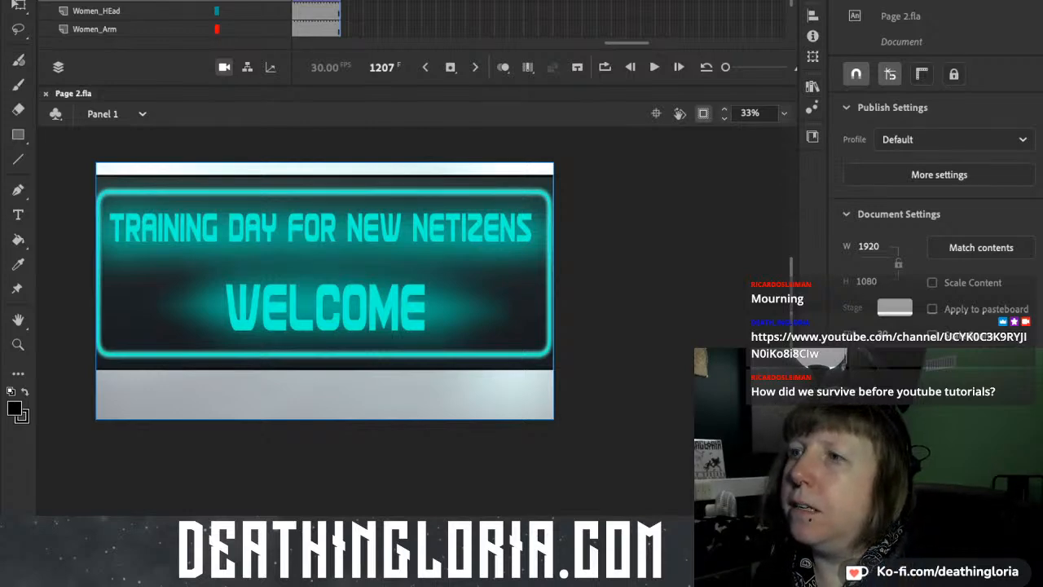
pyautogui.moveTo(339, 1); pyautogui.dragTo(287, 1)
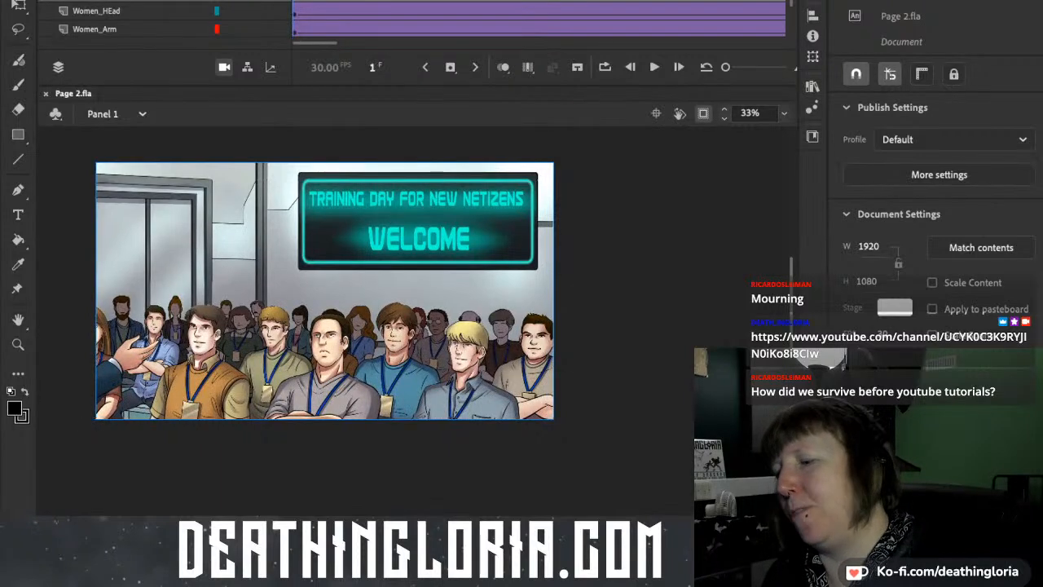
pyautogui.press('Return')
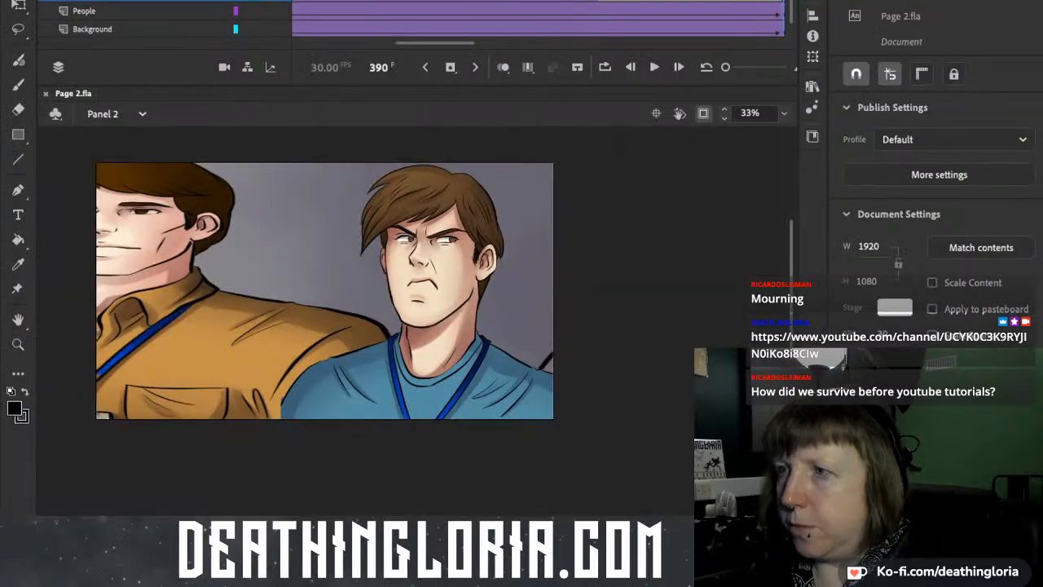
# Rewind Panel 2 to frame 1 and play its animation through to the end.
pyautogui.moveTo(783, 0); pyautogui.dragTo(293, 1)
pyautogui.moveTo(370, 43); pyautogui.dragTo(331, 43)
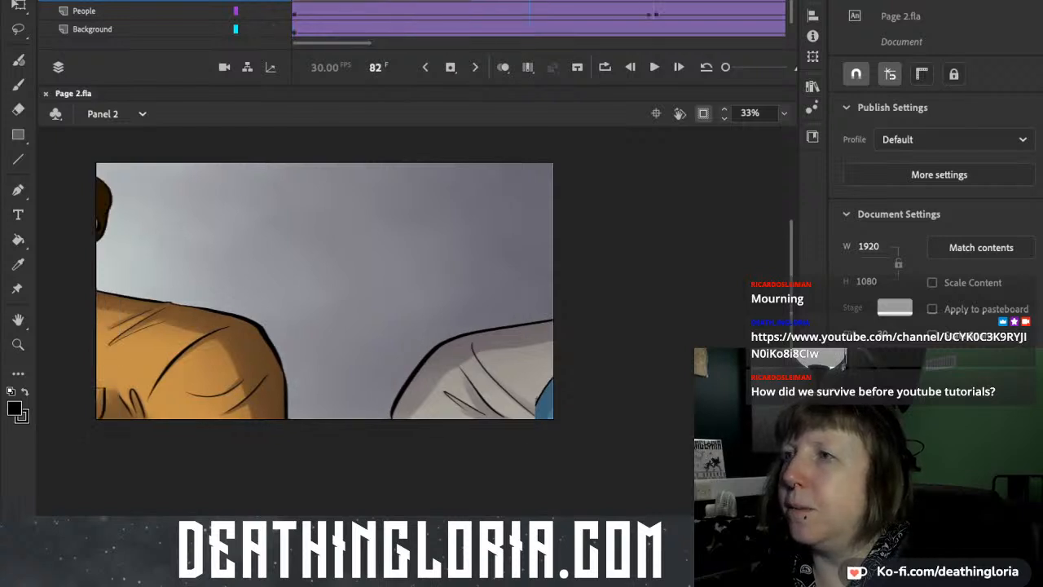
pyautogui.click(294, 0)
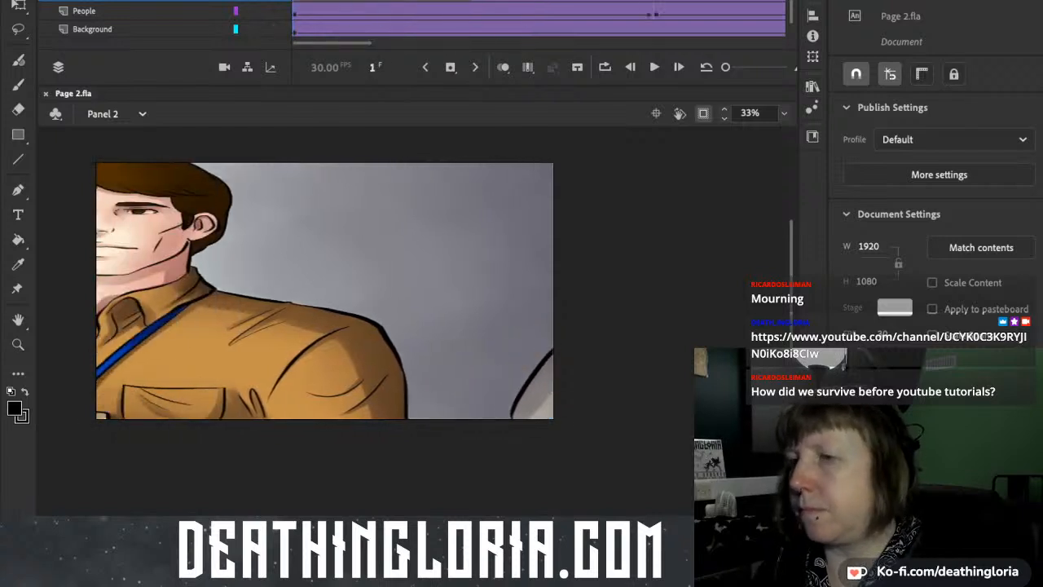
pyautogui.press('Return')
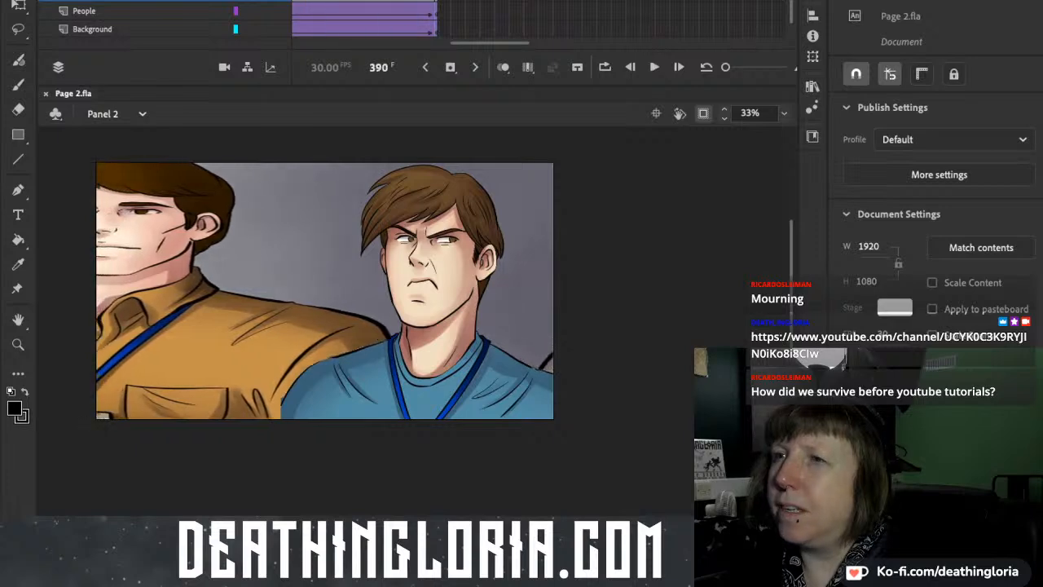
# Turn off stage clipping in Panel 2 and move the KK layer below the People layer.
pyautogui.click(244, 10)
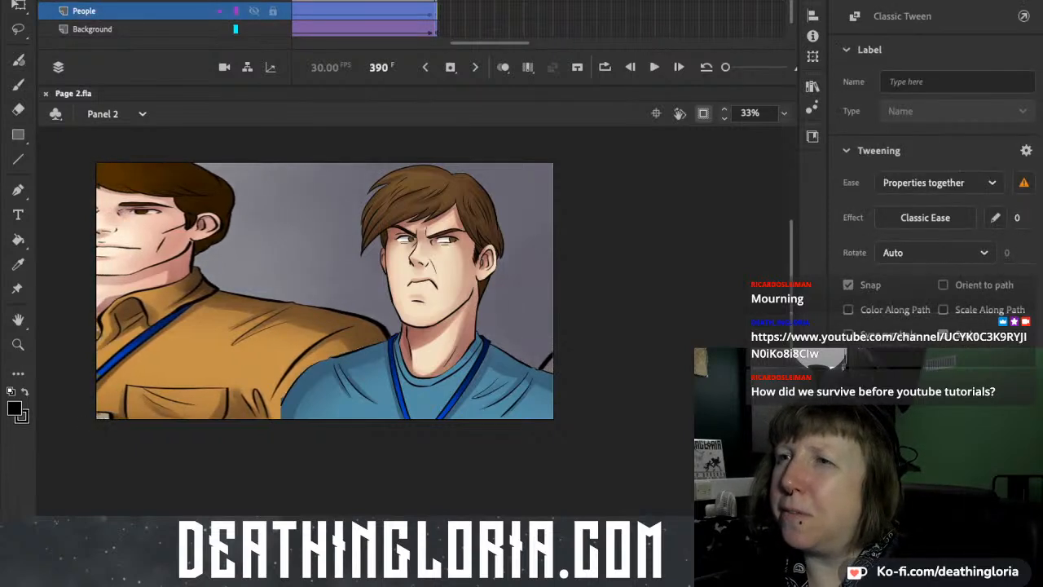
pyautogui.click(901, 1)
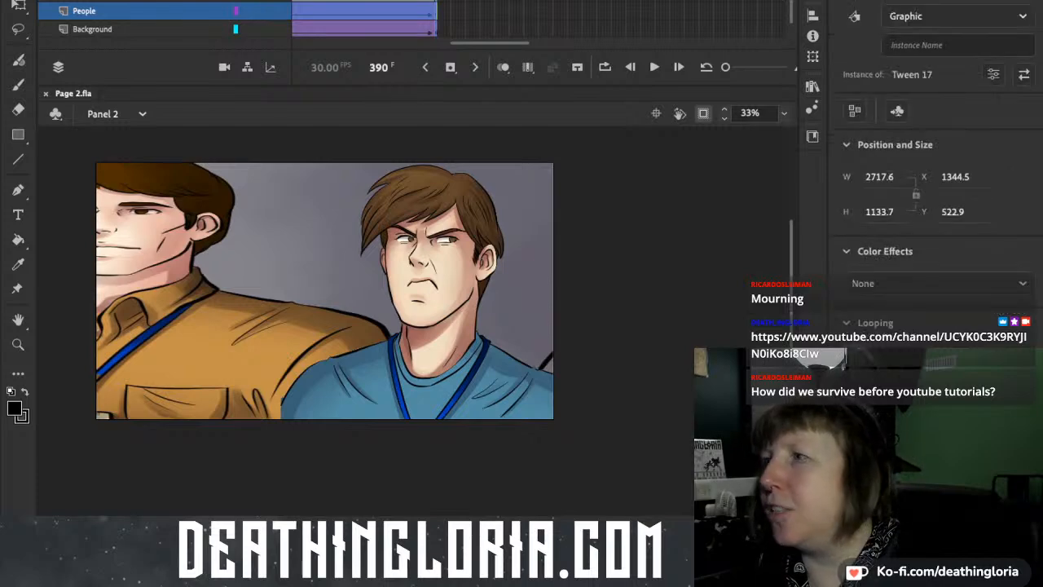
pyautogui.click(703, 113)
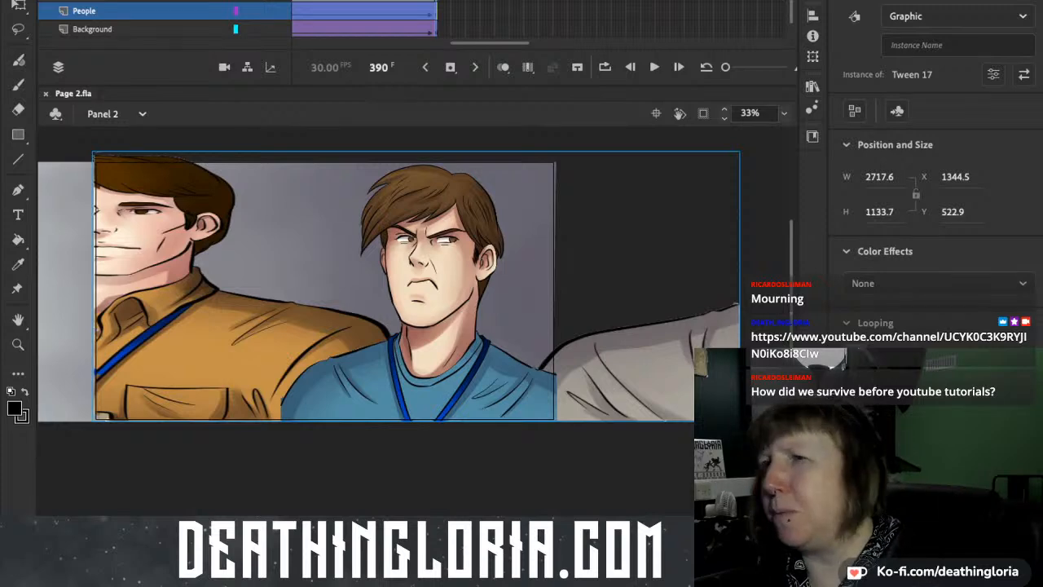
pyautogui.click(85, 11)
pyautogui.moveTo(85, 0); pyautogui.dragTo(85, 21)
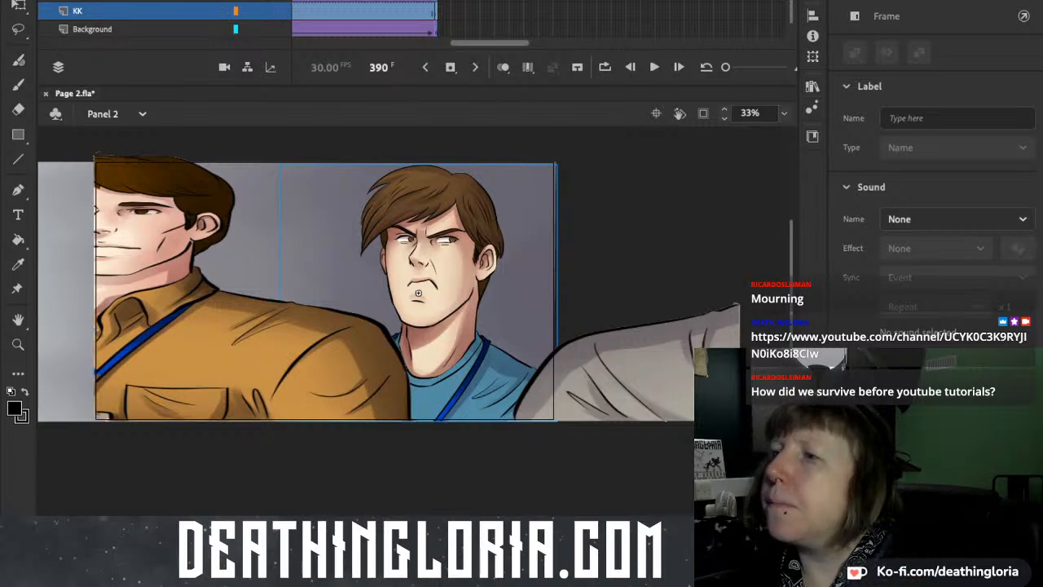
# Replay Panel 2 from the start with the view clipped to the stage to check the new layer order.
pyautogui.press('Return')
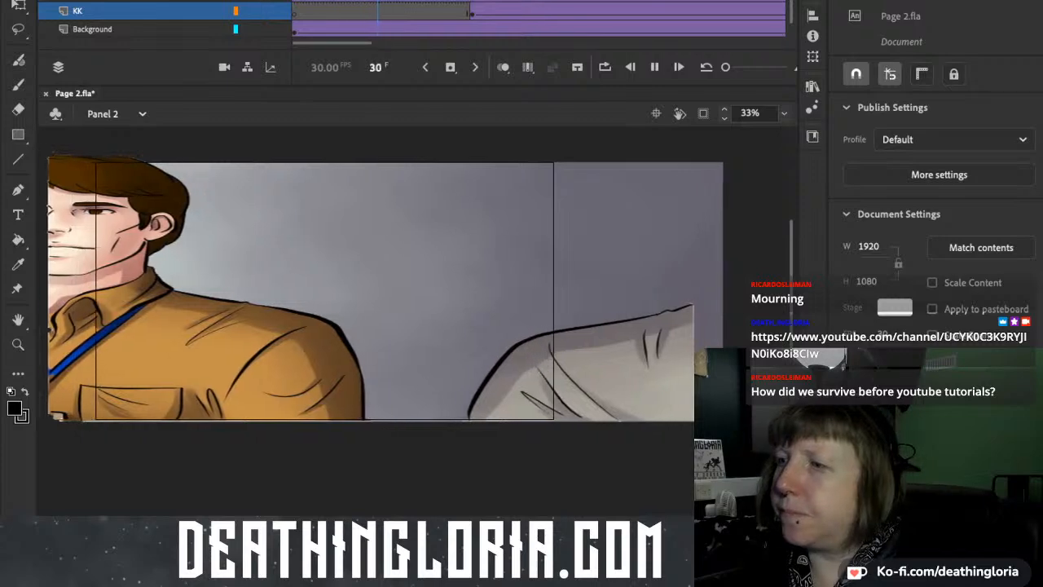
pyautogui.click(703, 113)
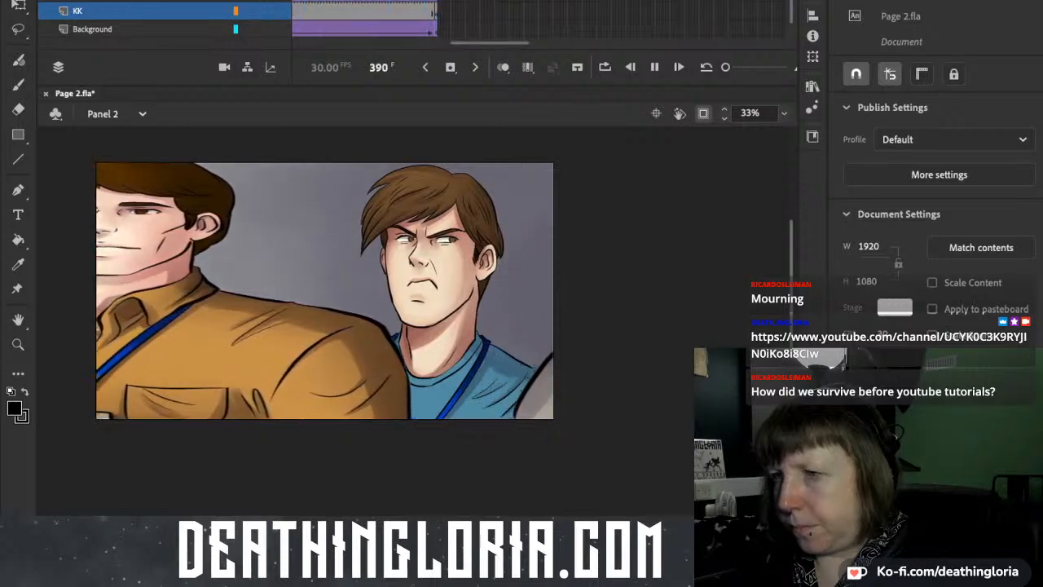
pyautogui.click(418, 292)
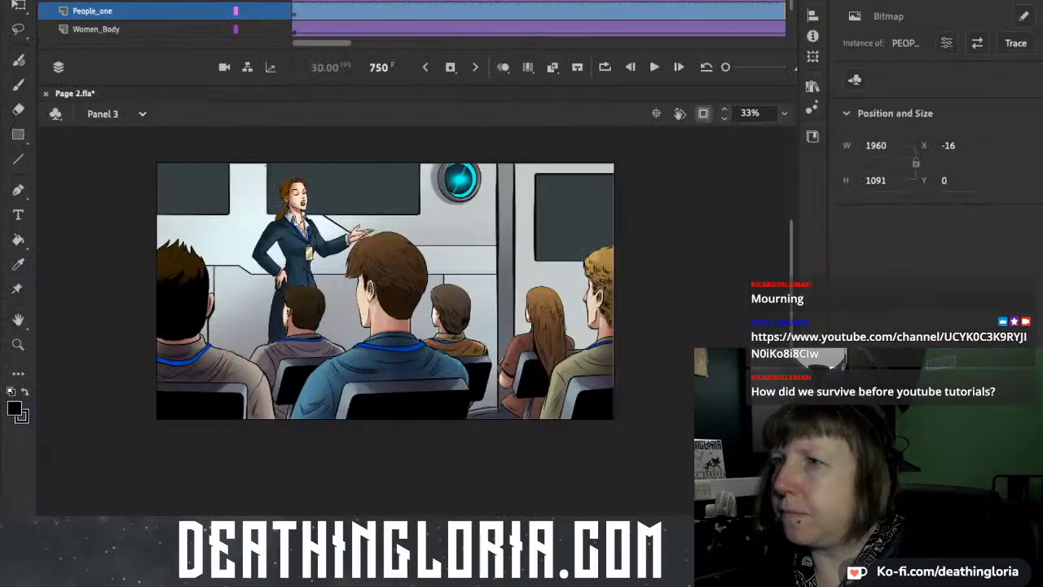
# Play the animations of Panel 3 and Panel 4 from their first frames.
pyautogui.press('Return')
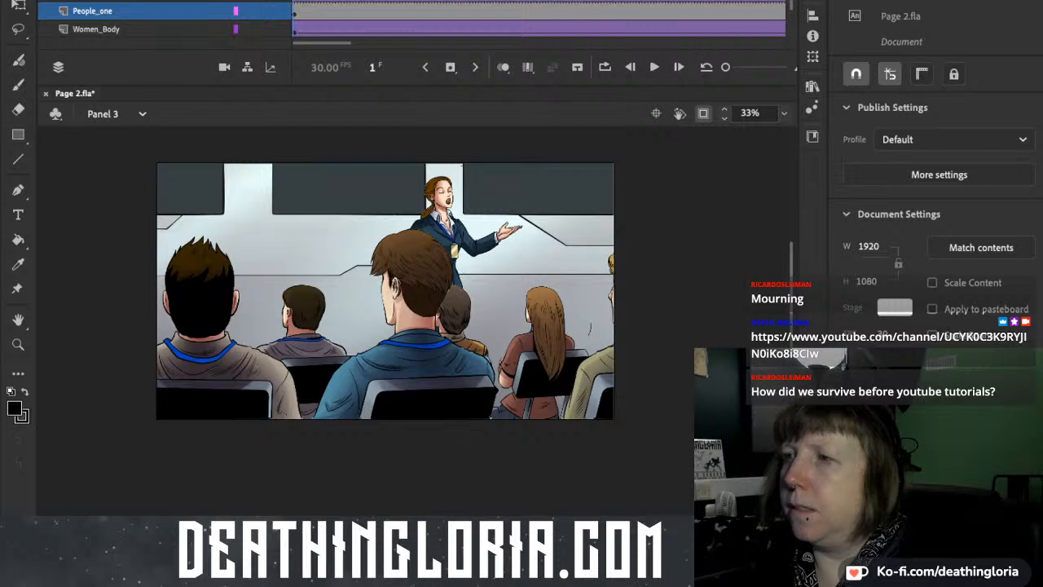
pyautogui.press('Return')
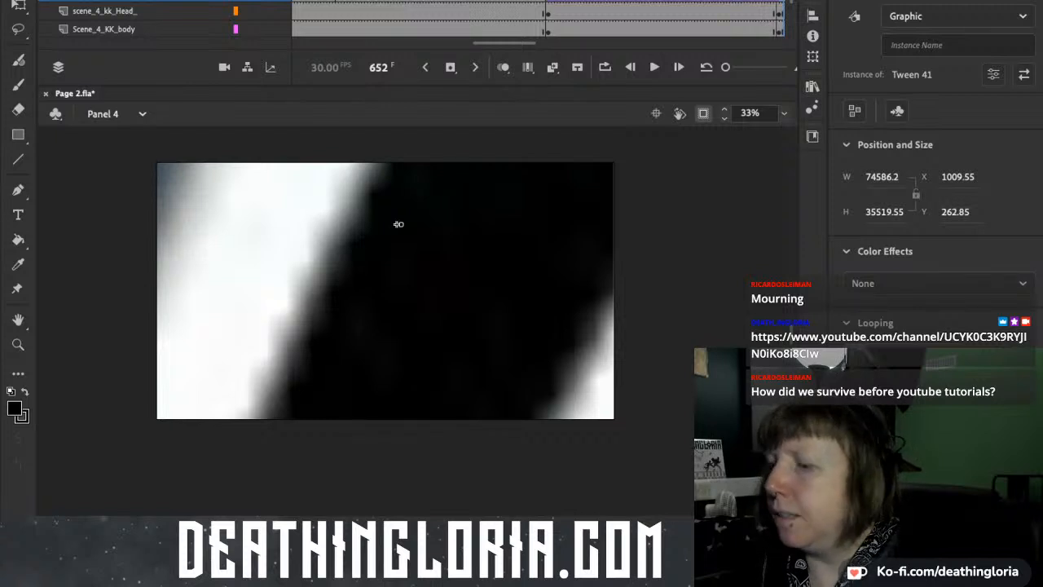
pyautogui.press('Return')
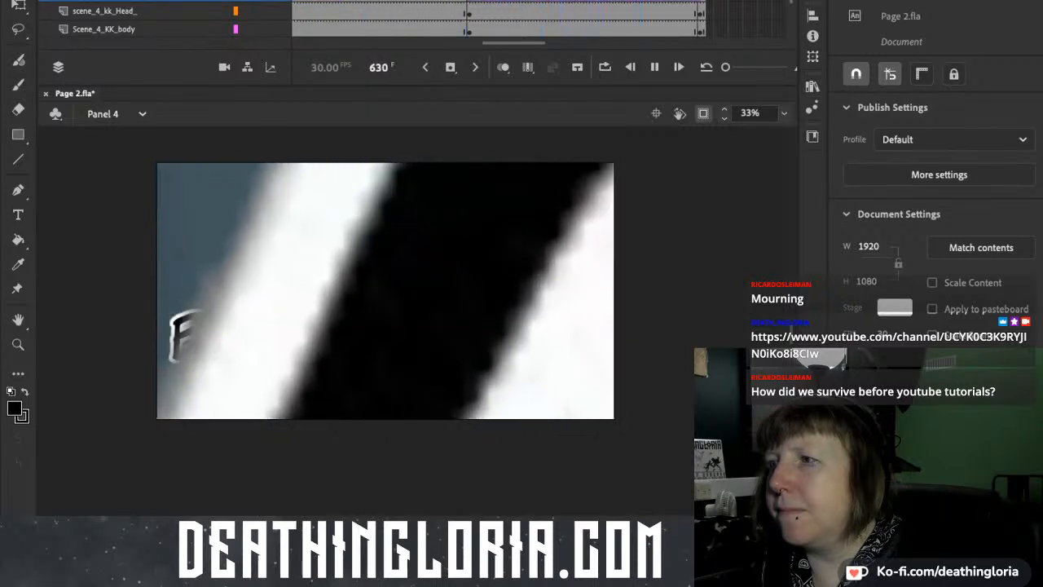
pyautogui.click(399, 224)
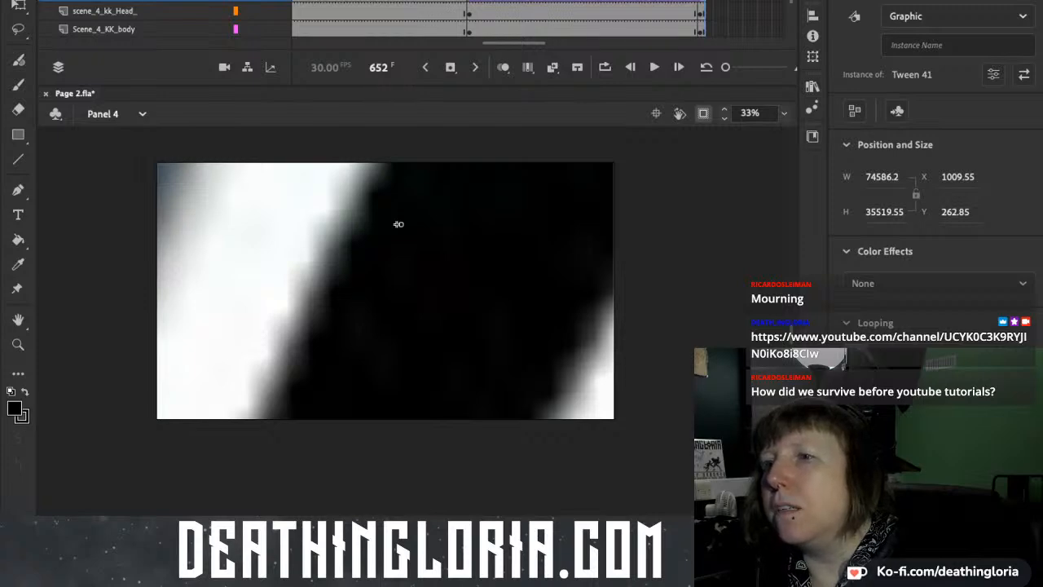
# Play the Panel 5 animation and compare its last frame with the first frame of Panel 6.
pyautogui.press('pagedown')
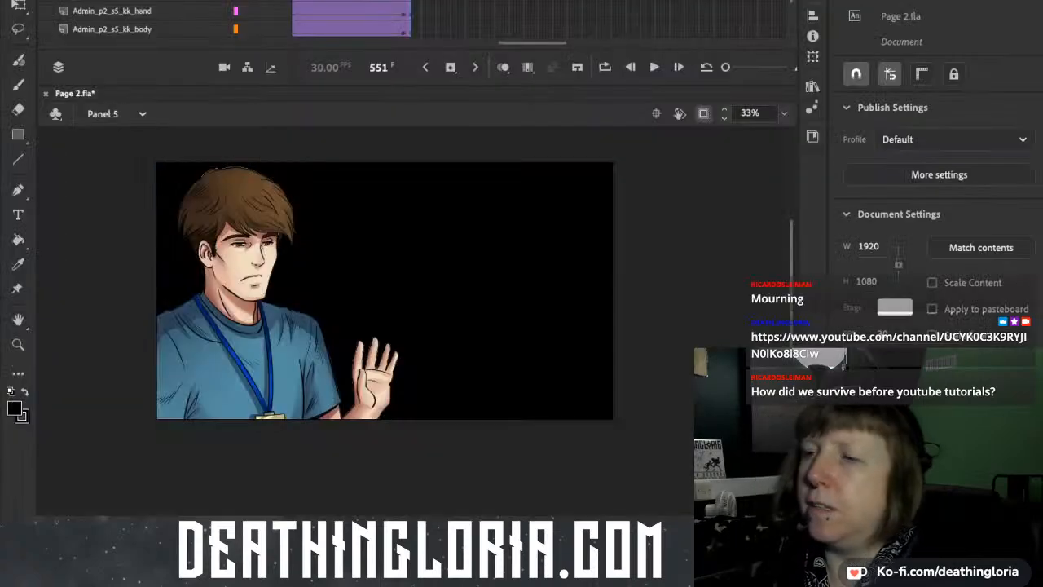
pyautogui.press('Return')
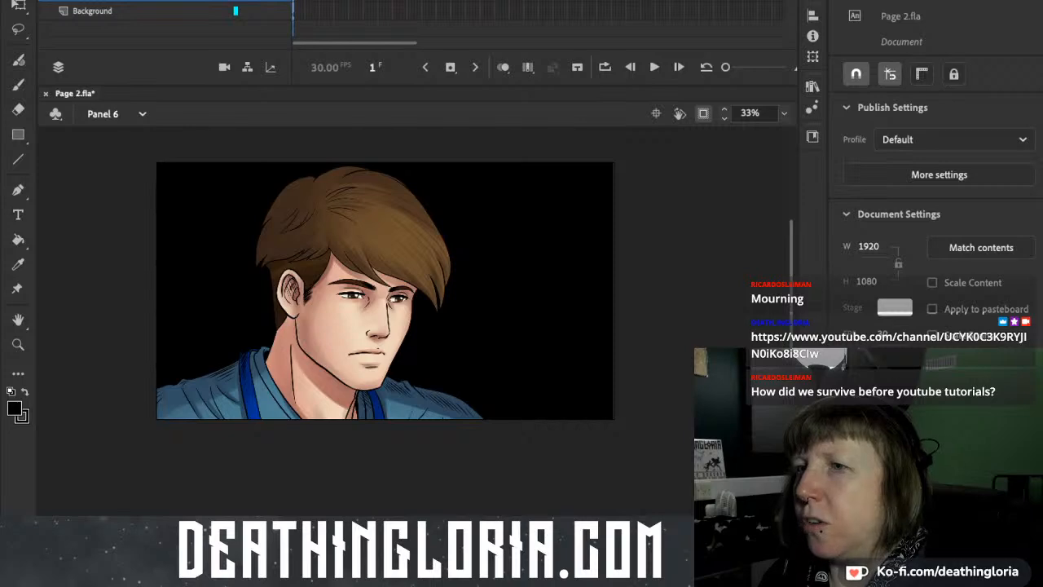
pyautogui.press('pageup')
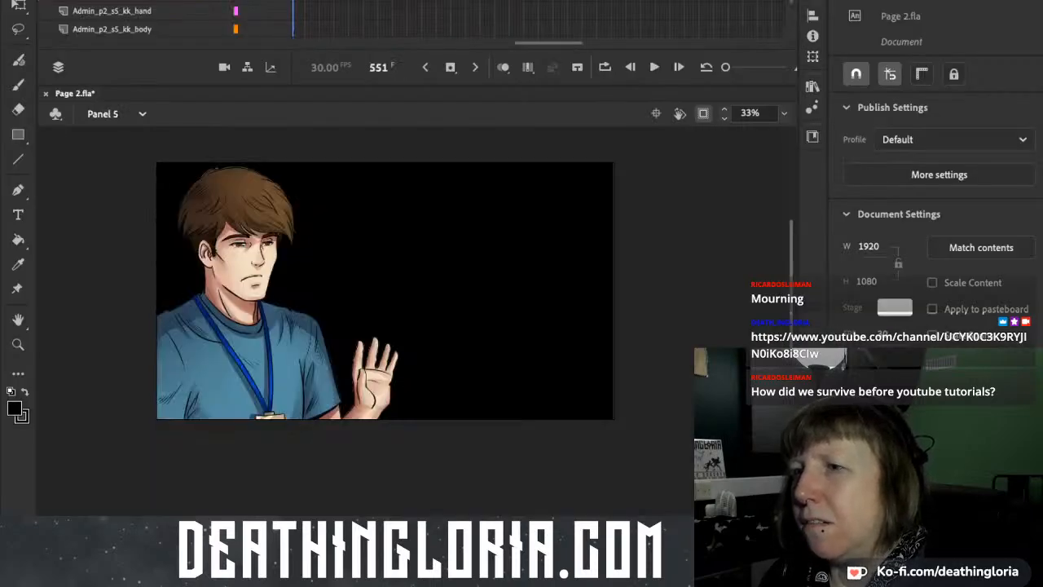
pyautogui.press('pagedown')
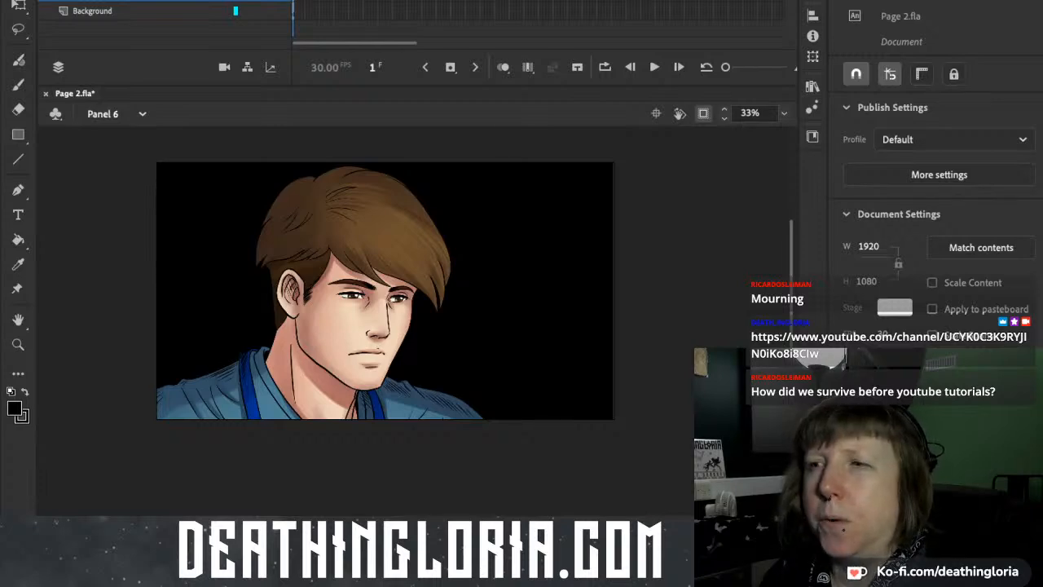
pyautogui.press('pageup')
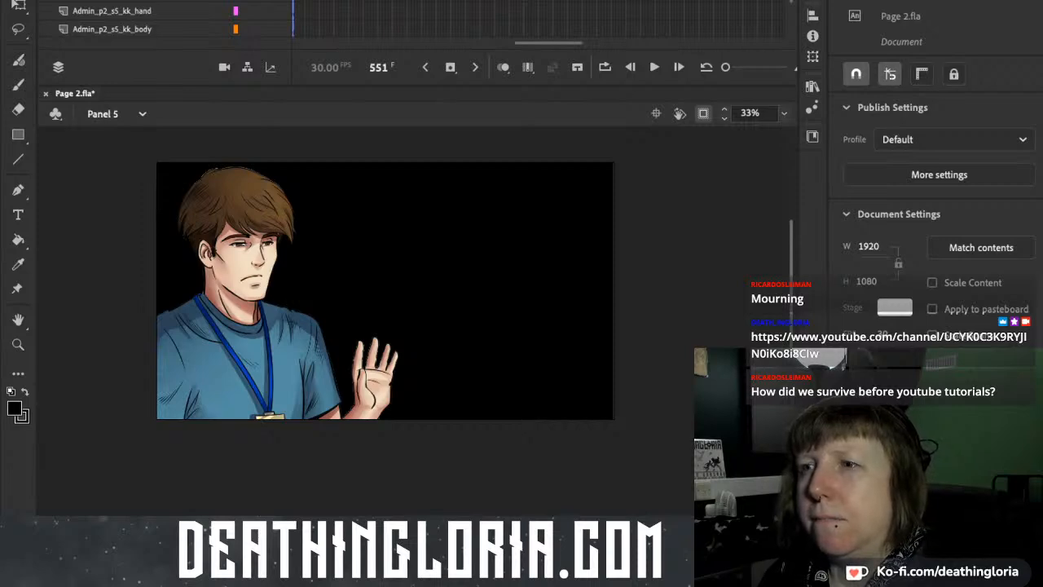
pyautogui.press('pagedown')
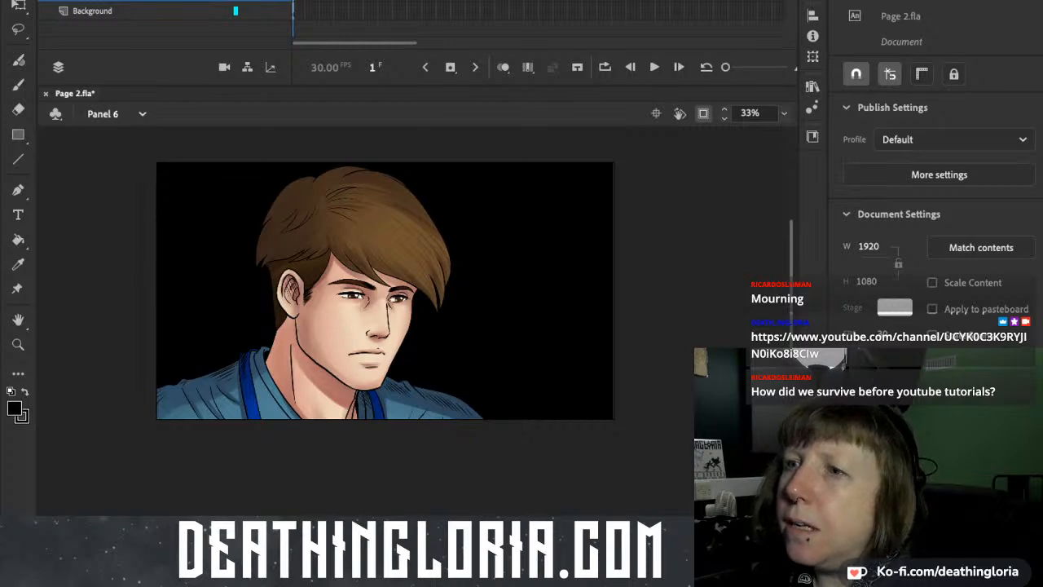
# Go back through the earlier scenes from Panel 6 to Panel 2.
pyautogui.press('pageup')
pyautogui.press('pageup')
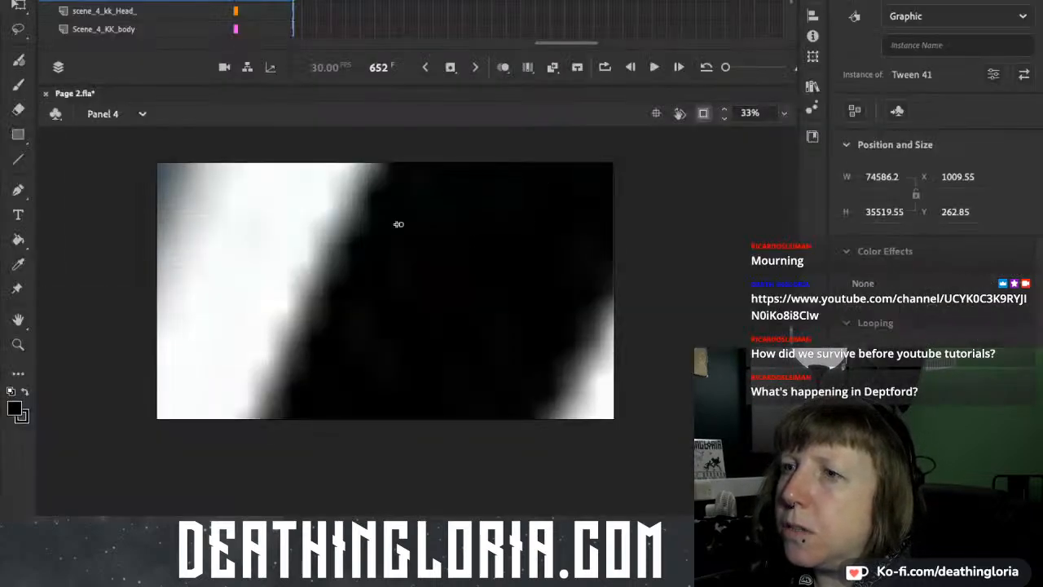
pyautogui.press('pageup')
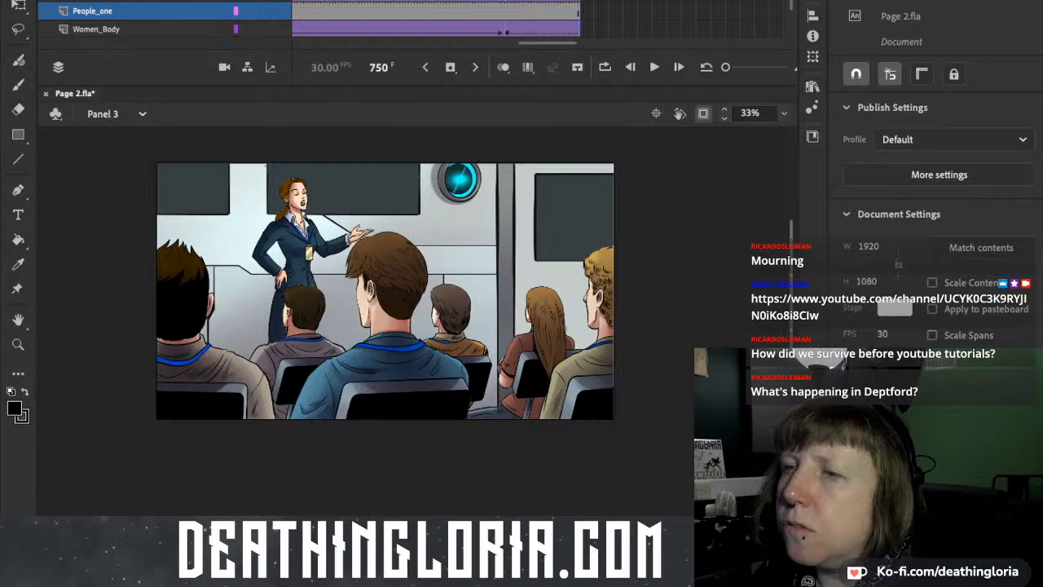
pyautogui.press('pageup')
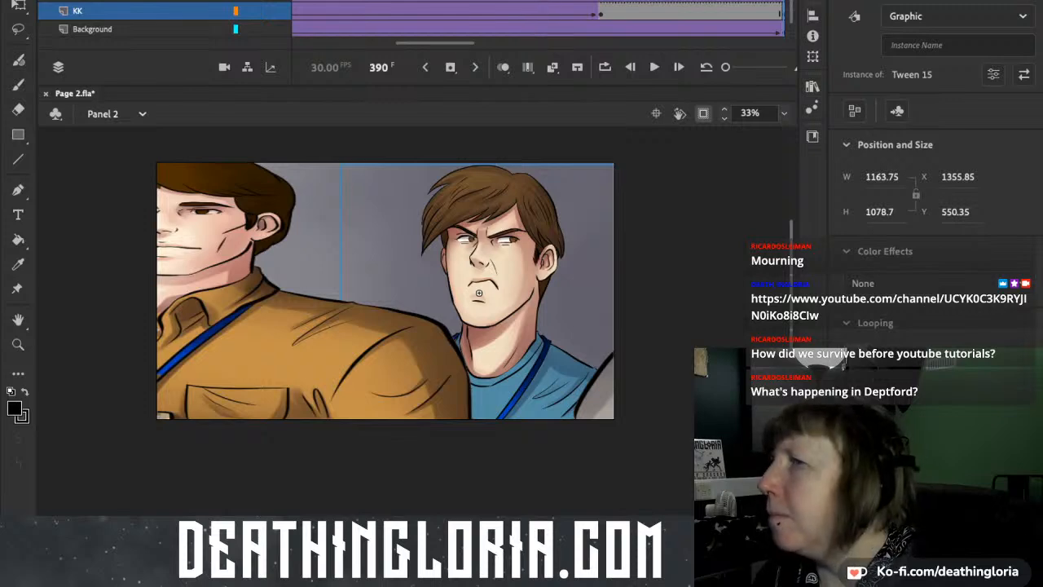
# Narrow the foreground figures at frame 390 of Panel 2 to 2200 px wide and move them left to X 1087.75.
pyautogui.click(476, 286)
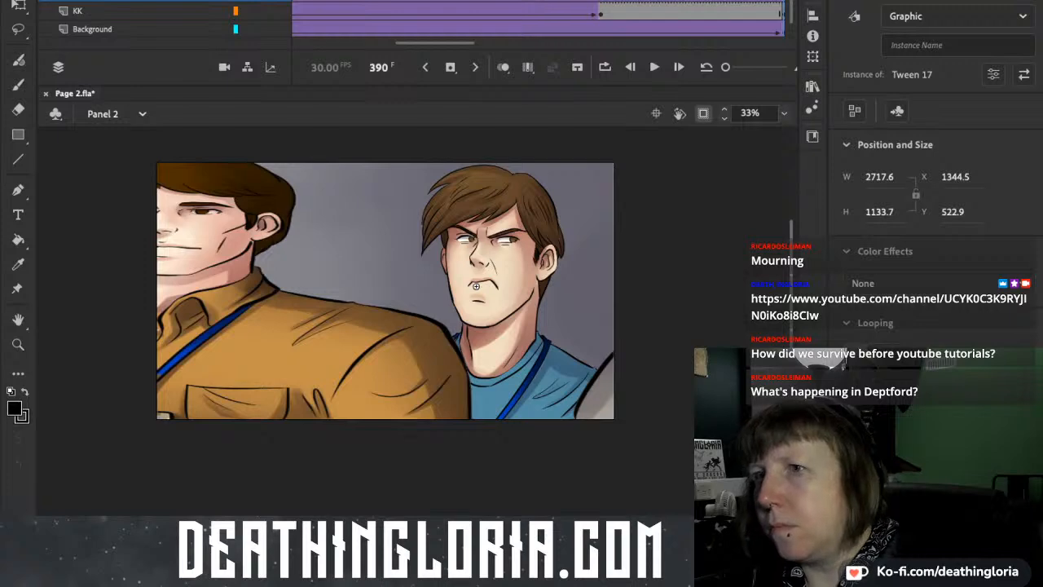
pyautogui.press('q')
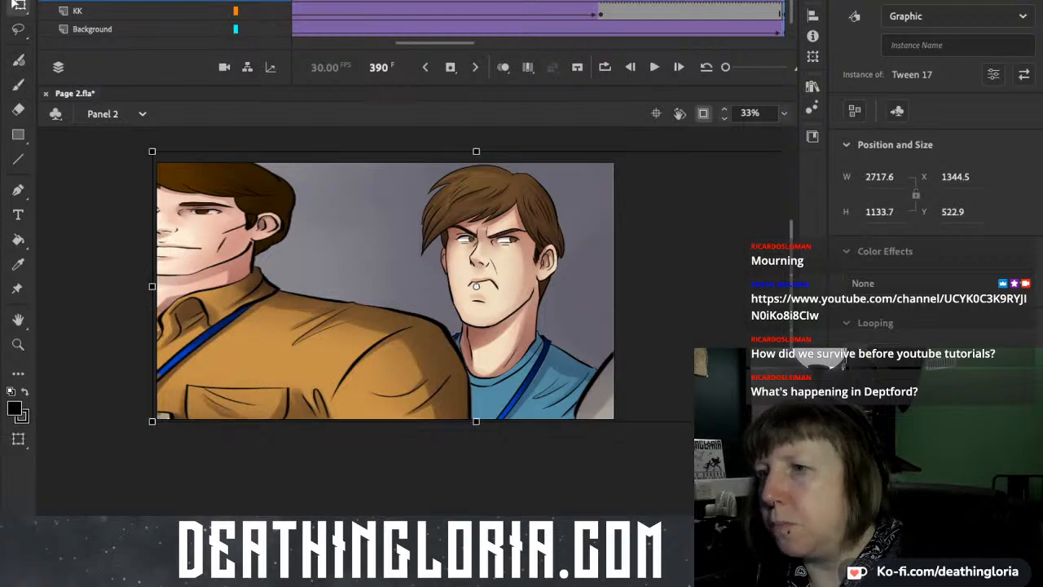
pyautogui.moveTo(151, 286); pyautogui.dragTo(227, 286)
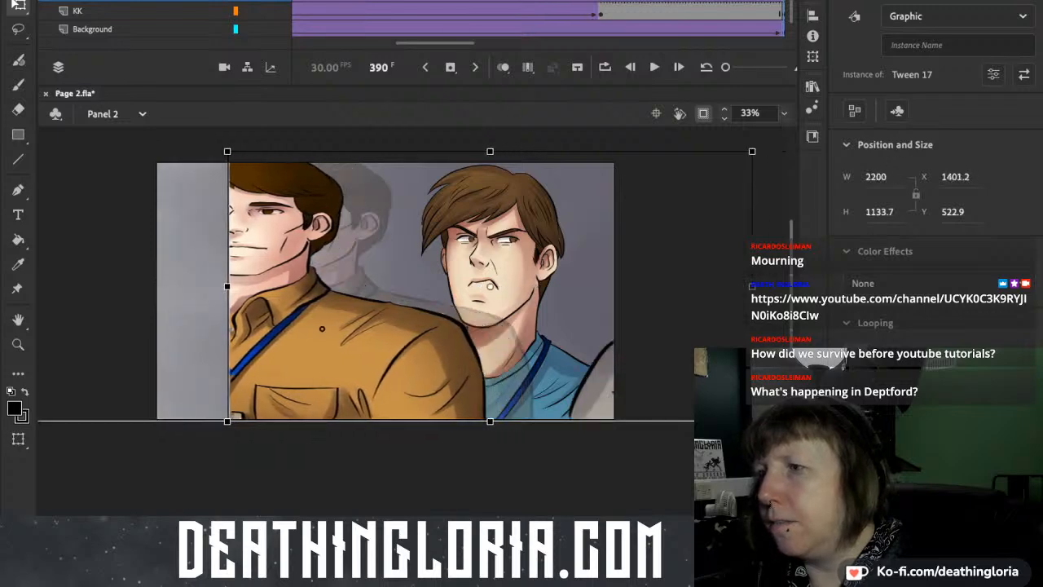
pyautogui.moveTo(322, 329); pyautogui.dragTo(226, 328)
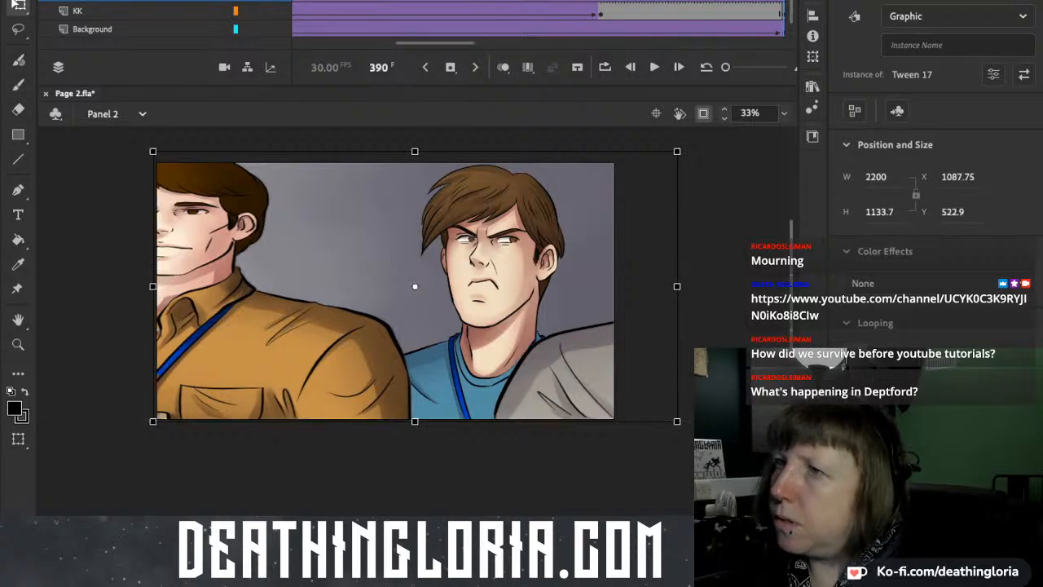
# Play Panel 2 from frame 1 to check the motion toward the narrowed end pose.
pyautogui.moveTo(435, 43); pyautogui.dragTo(332, 43)
pyautogui.click(295, 1)
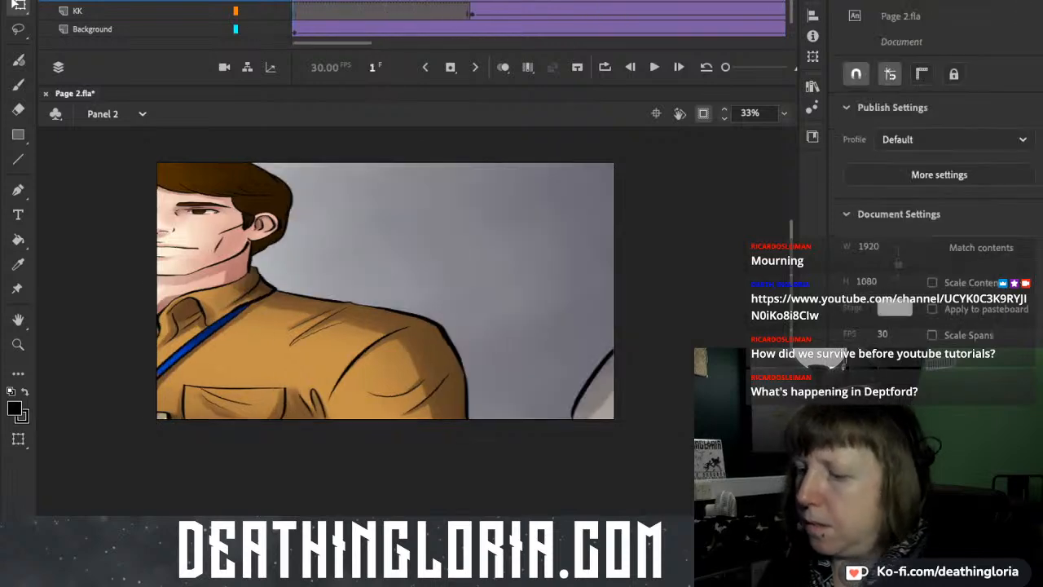
pyautogui.press('Return')
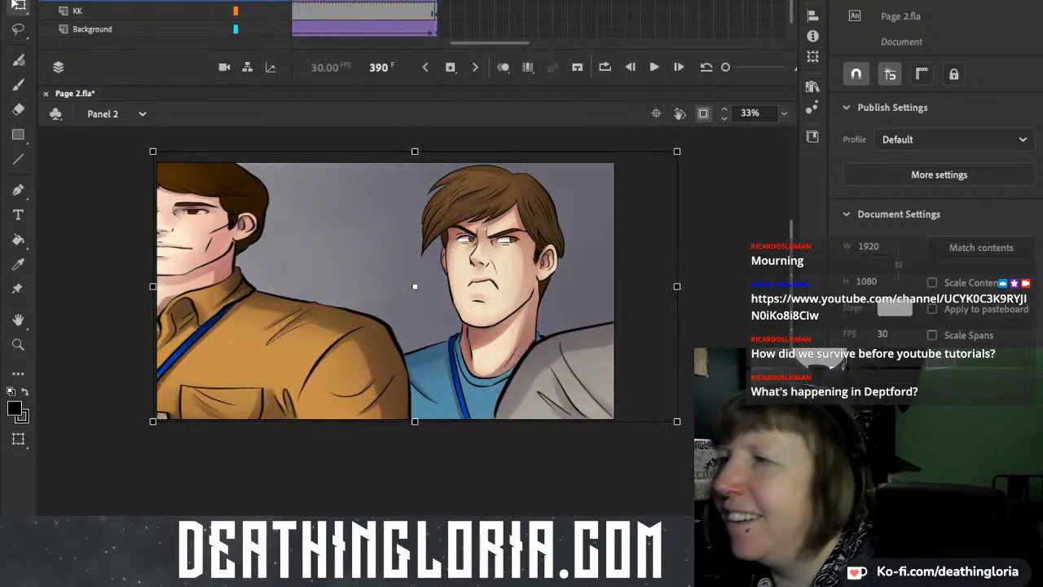
# Rescale the foreground figures at frame 1 to about 2396 by 1744 px and place them at about X 1128, Y 766.
pyautogui.moveTo(490, 43); pyautogui.dragTo(332, 43)
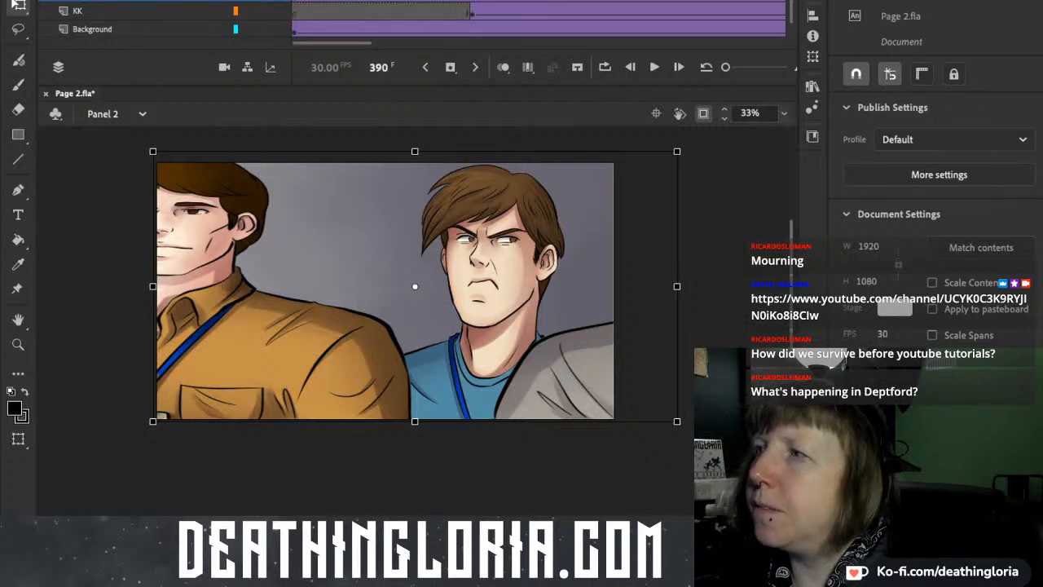
pyautogui.click(295, 2)
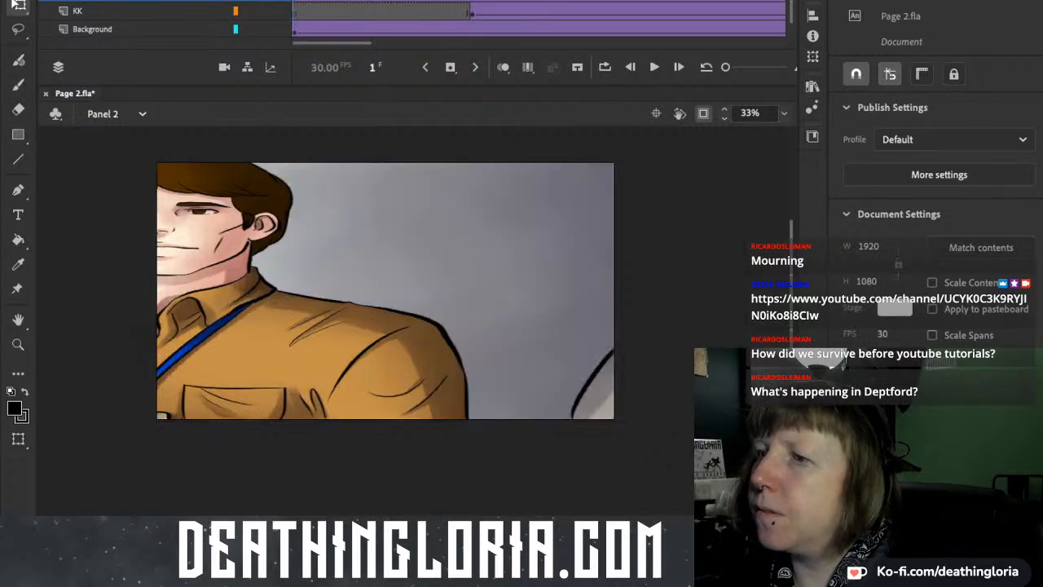
pyautogui.click(457, 285)
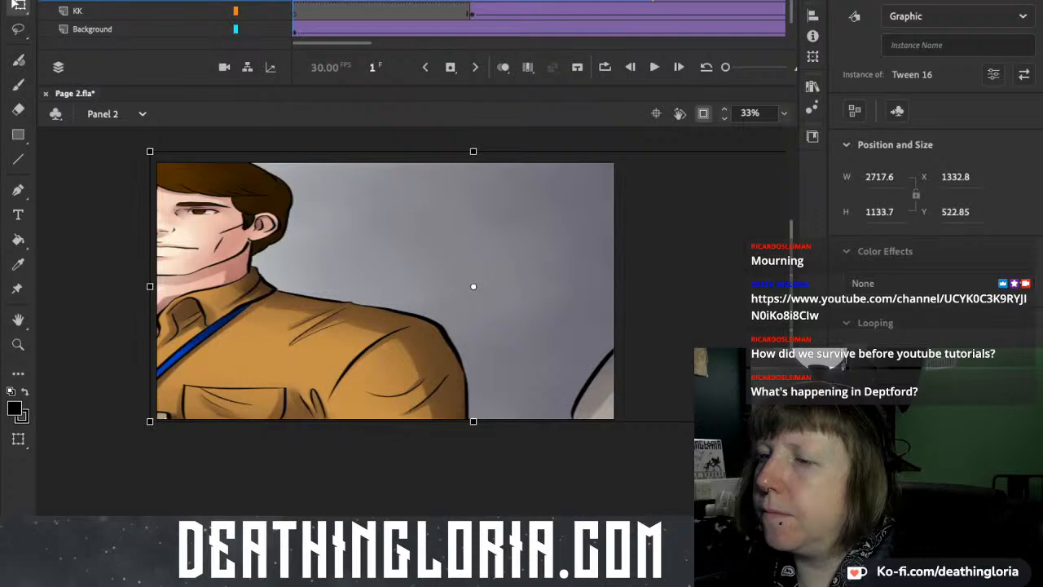
pyautogui.moveTo(143, 298); pyautogui.dragTo(362, 298)
pyautogui.moveTo(488, 298); pyautogui.dragTo(272, 308)
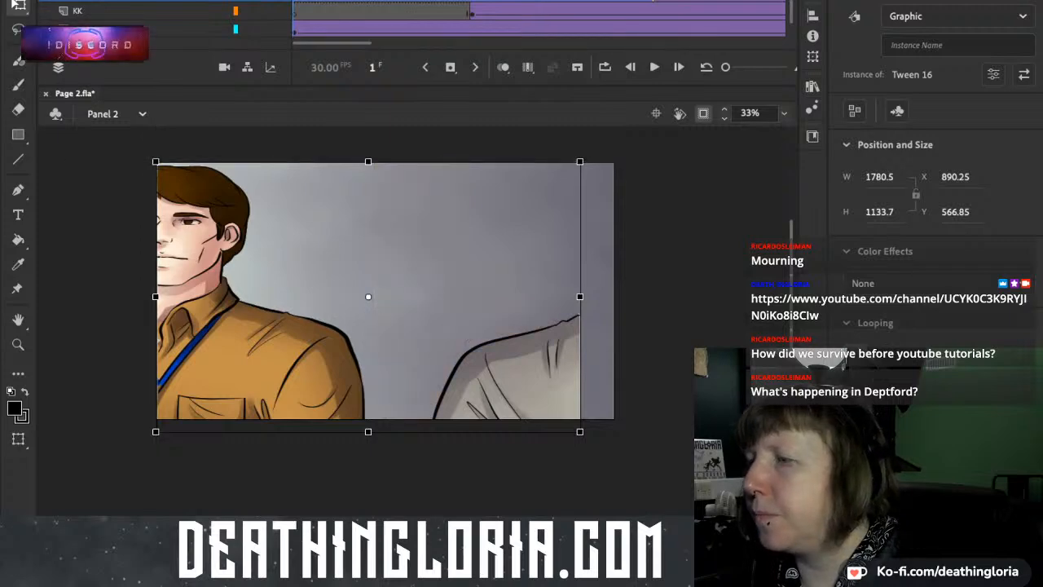
pyautogui.moveTo(580, 296); pyautogui.dragTo(556, 297)
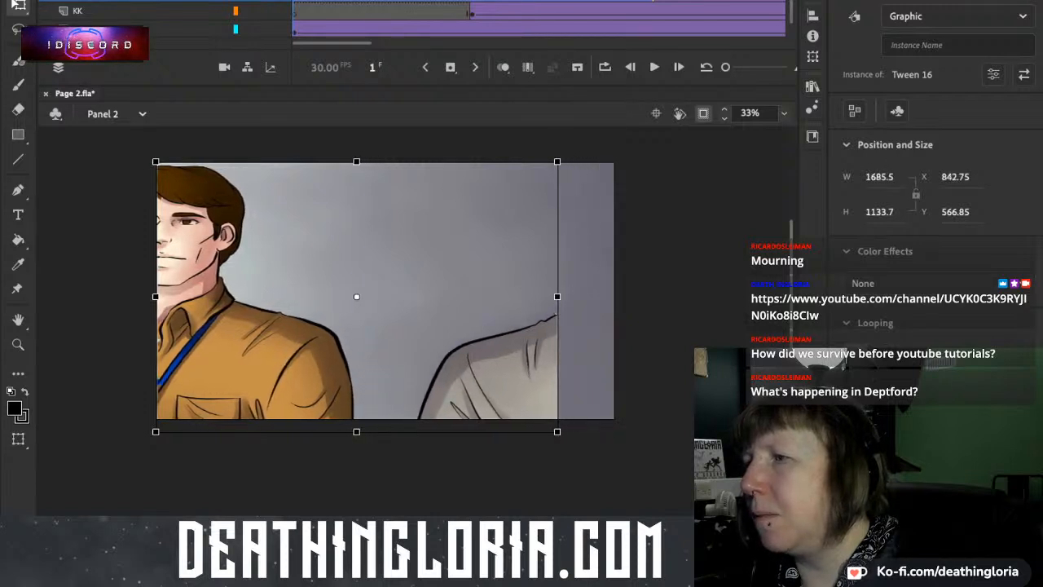
pyautogui.moveTo(557, 432); pyautogui.dragTo(588, 464)
pyautogui.moveTo(444, 337); pyautogui.dragTo(475, 352)
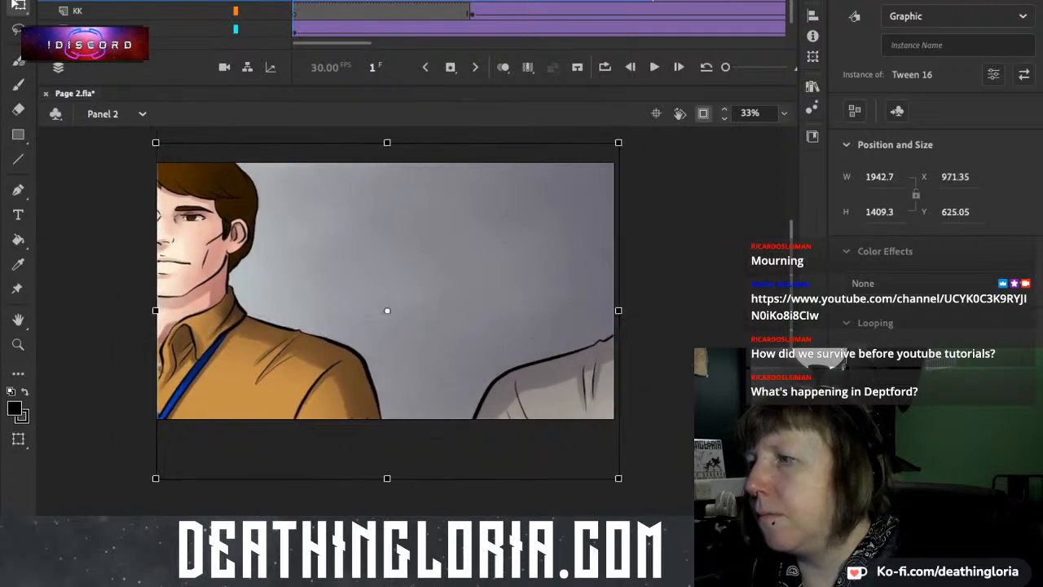
pyautogui.moveTo(618, 310); pyautogui.dragTo(525, 354)
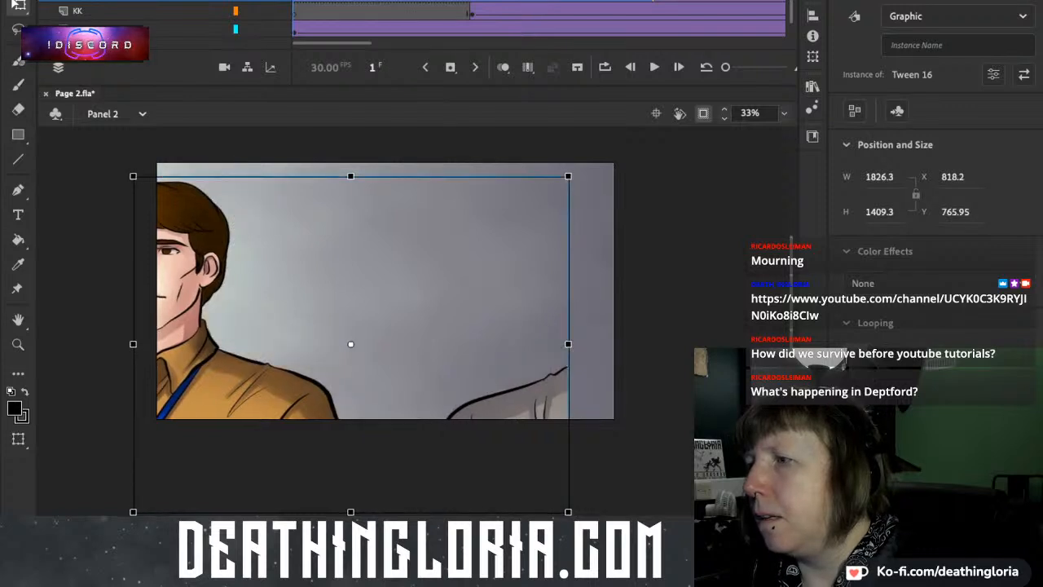
pyautogui.moveTo(569, 176); pyautogui.dragTo(637, 136)
pyautogui.moveTo(532, 317); pyautogui.dragTo(605, 318)
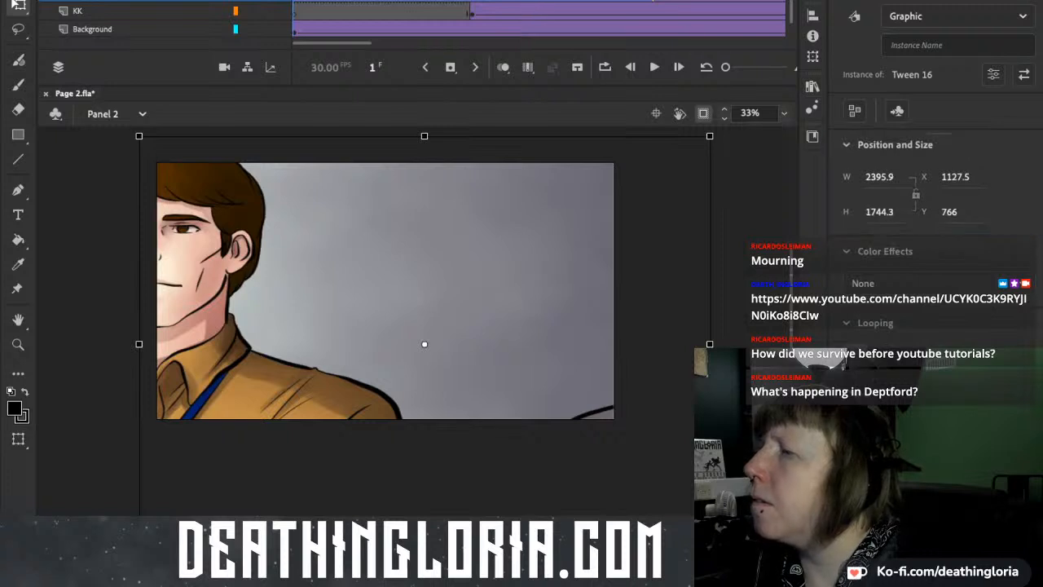
# Narrow the foreground figures at frame 125 to about 1566 px wide and shift them slightly right.
pyautogui.click(655, 2)
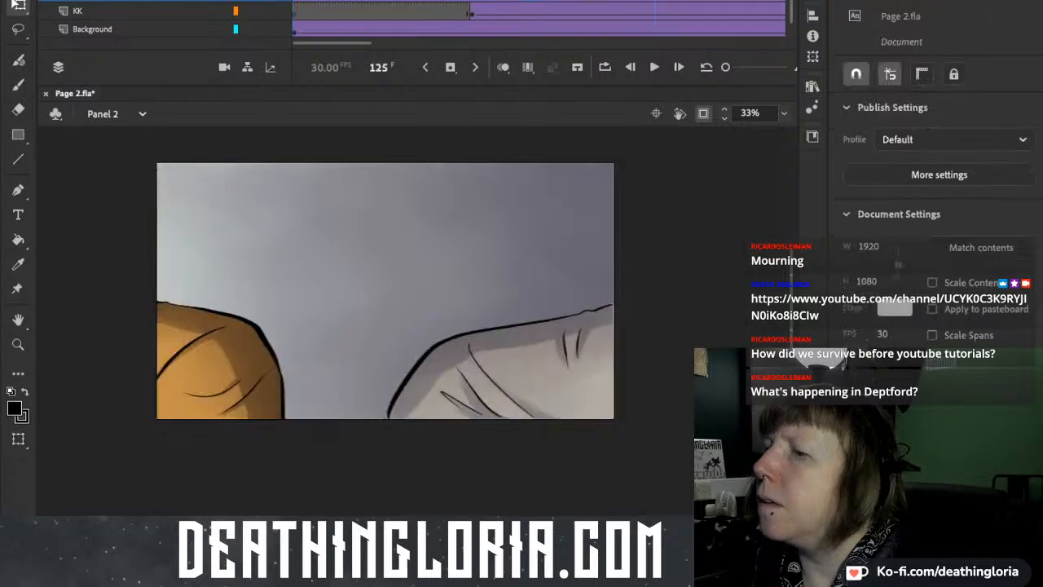
pyautogui.click(385, 245)
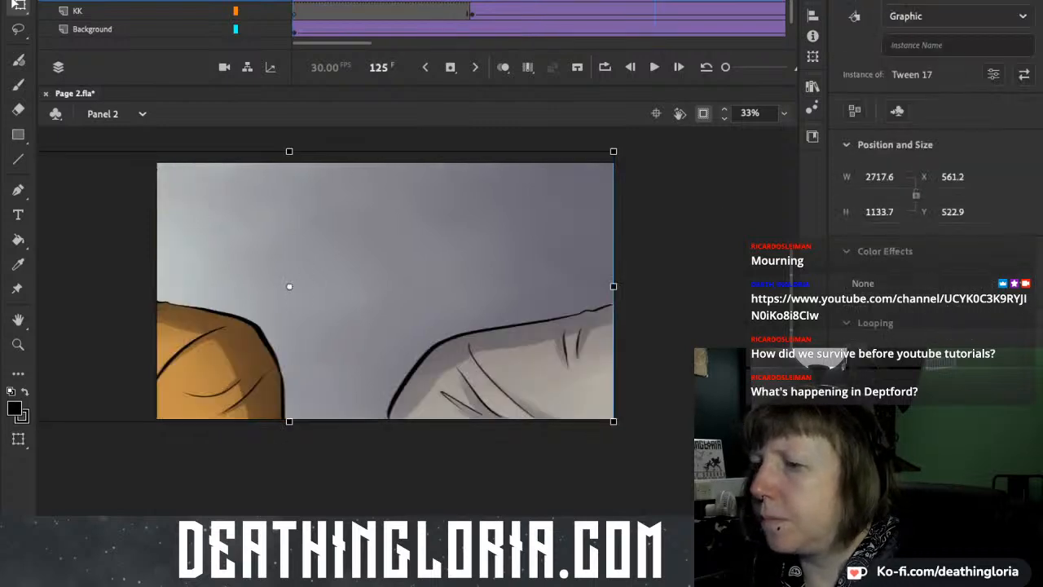
pyautogui.hscroll(-4, 385, 285)
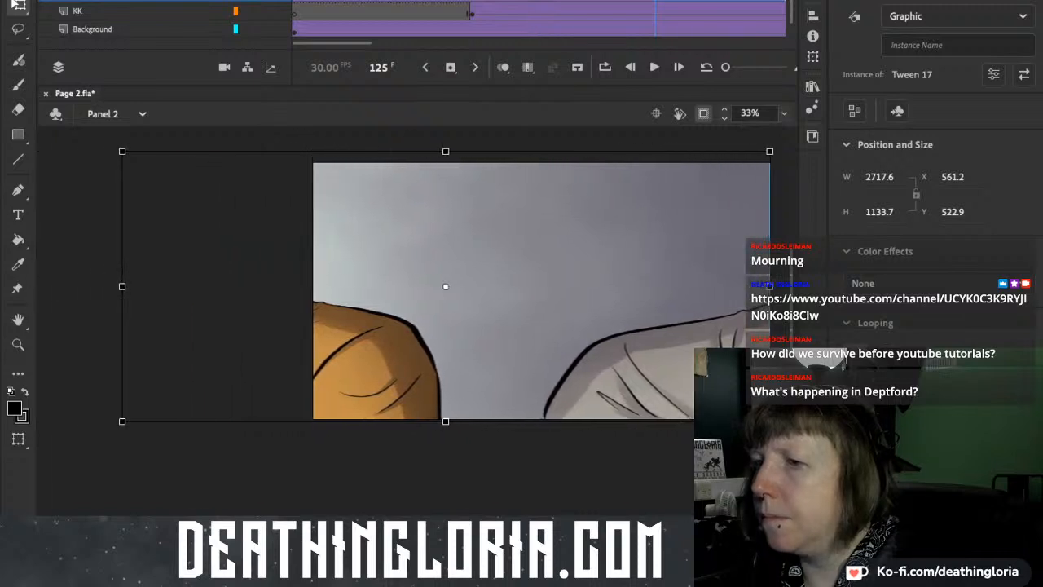
pyautogui.moveTo(769, 286); pyautogui.dragTo(633, 286)
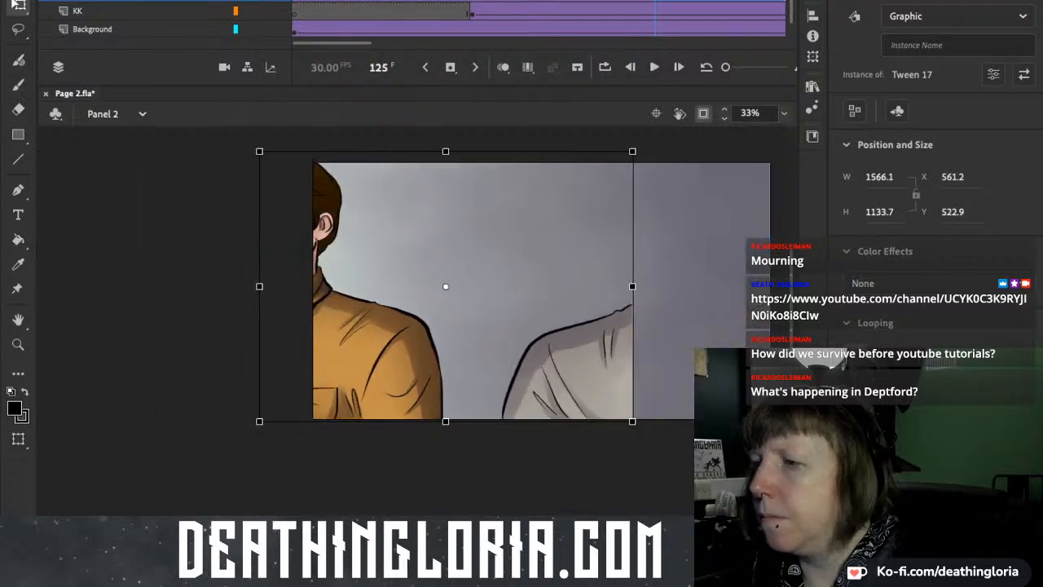
pyautogui.moveTo(445, 355); pyautogui.dragTo(486, 365)
# Delete the foreground figures at frame 125 and clear their keyframes at frames 125 and 390.
pyautogui.press('Delete')
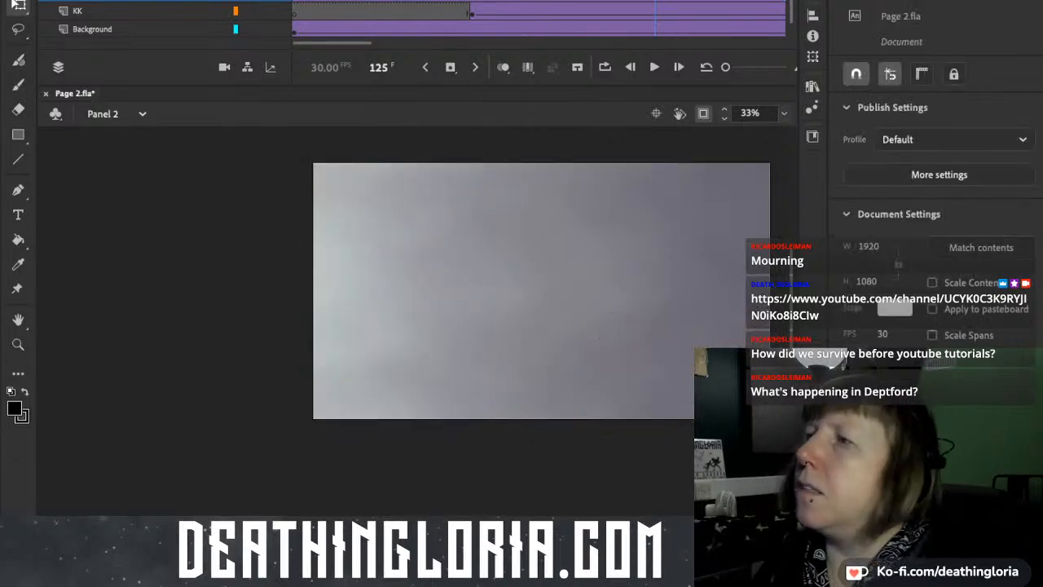
pyautogui.click(655, 1)
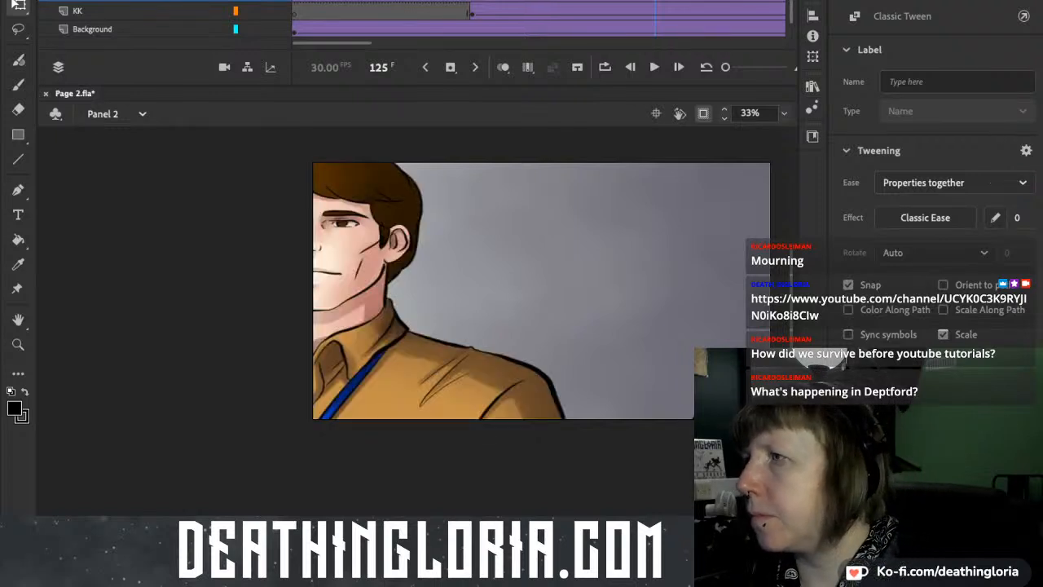
pyautogui.hscroll(3, 497, 291)
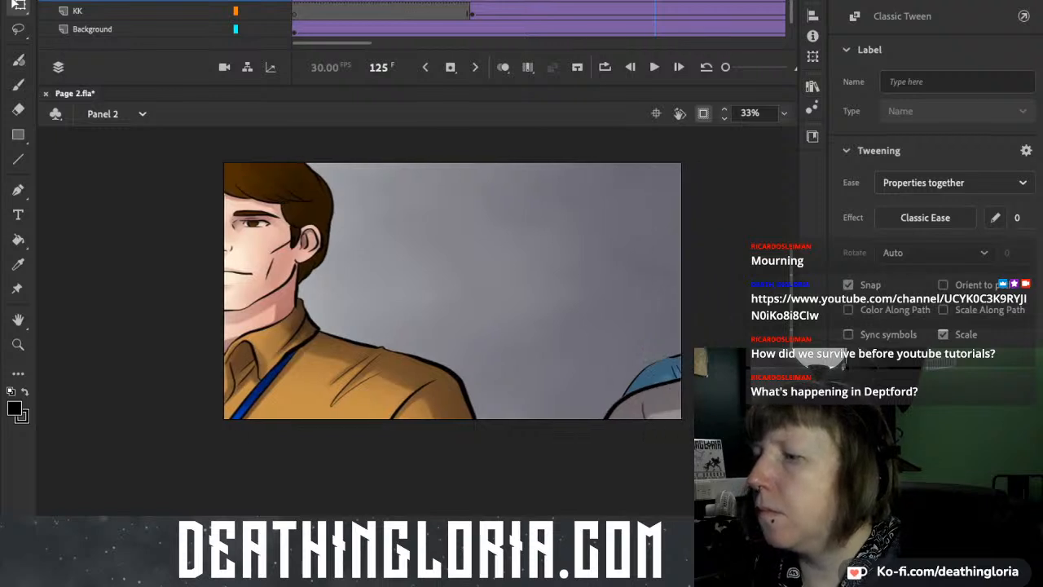
pyautogui.hscroll(4, 399, 290)
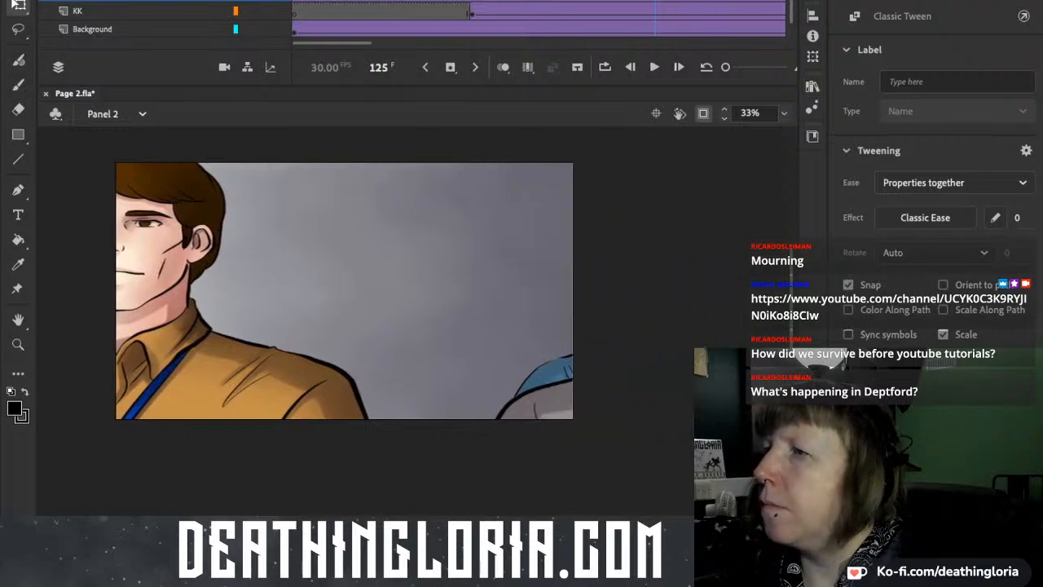
pyautogui.hscroll(10, 538, 20)
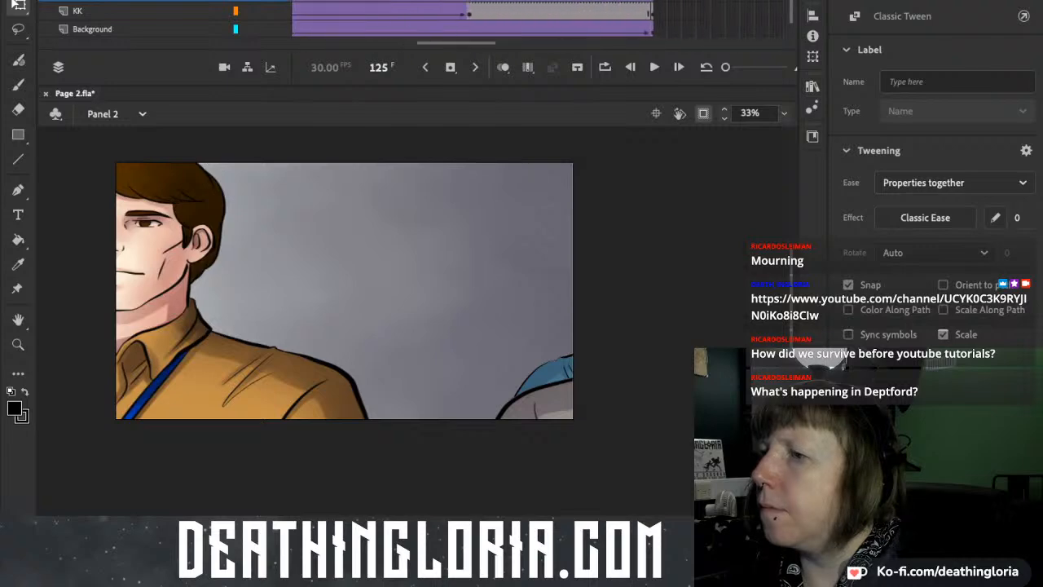
pyautogui.hotkey('shift', '.')
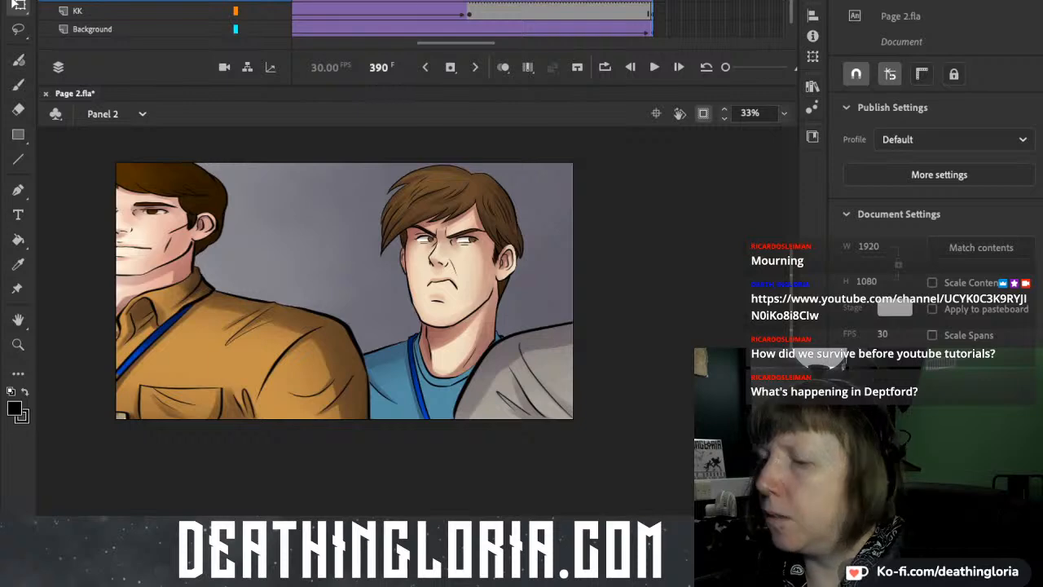
pyautogui.hotkey('ctrl', 'a')
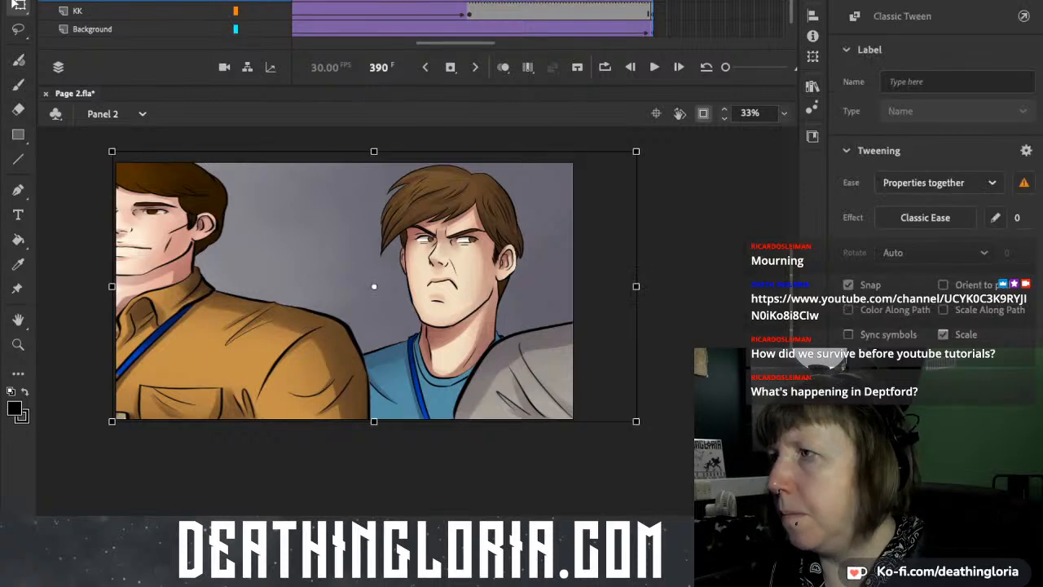
pyautogui.hotkey('shift', 'F6')
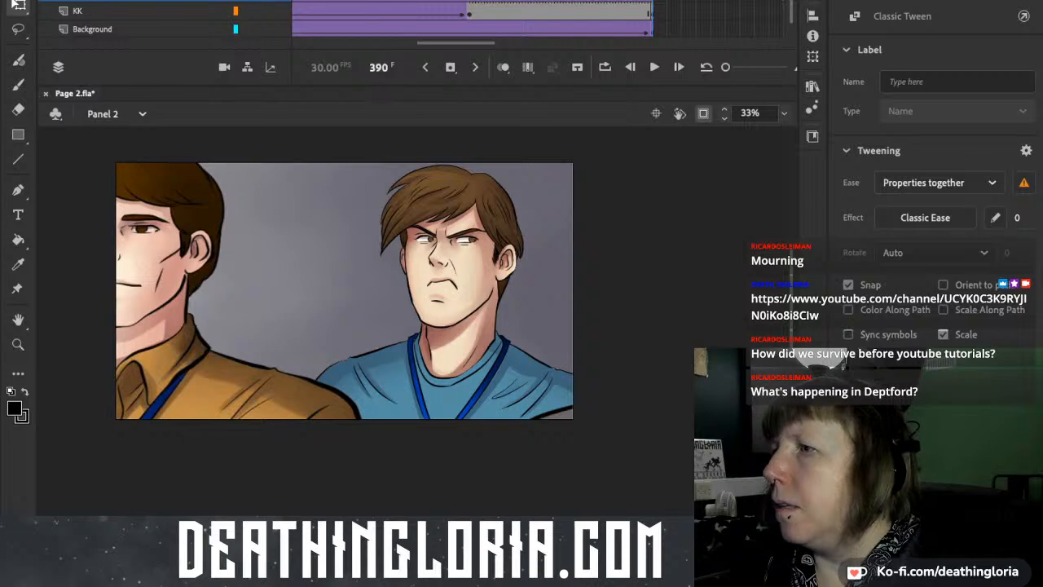
# Replay Panel 2 with the rescaled foreground figures through to frame 390.
pyautogui.hscroll(-5, 411, 291)
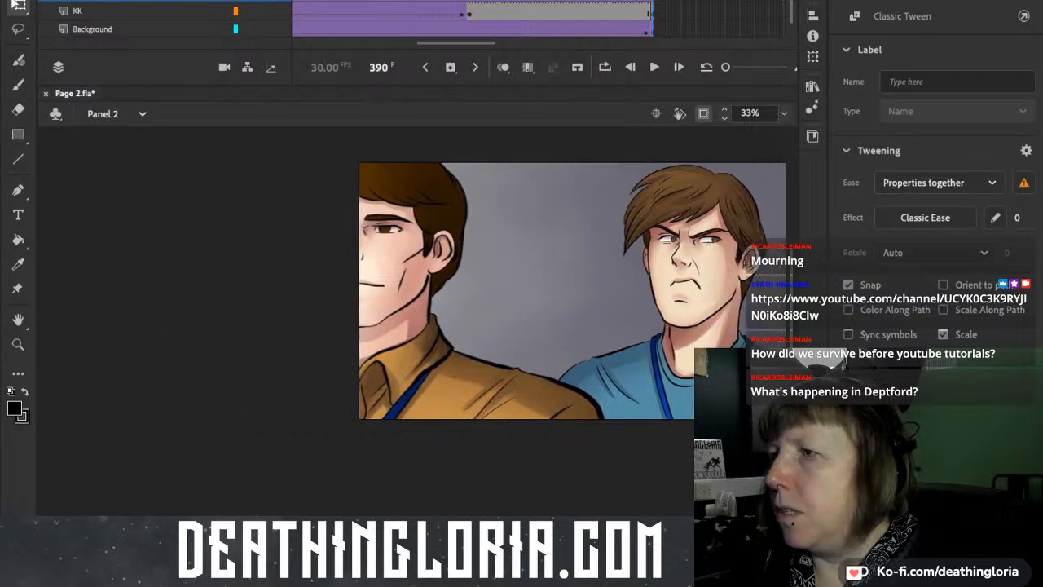
pyautogui.press('Return')
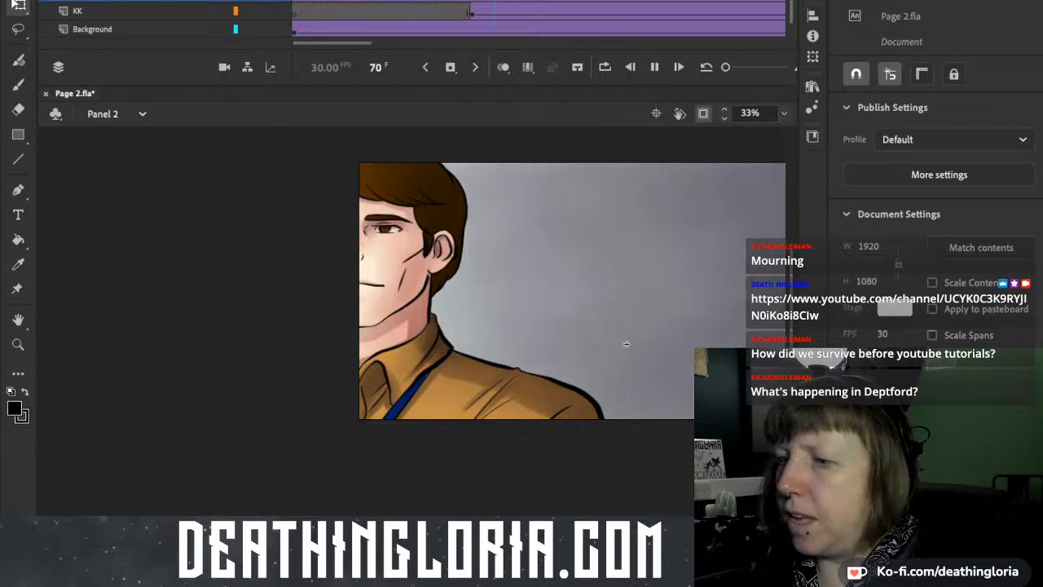
pyautogui.moveTo(625, 343); pyautogui.dragTo(439, 343)
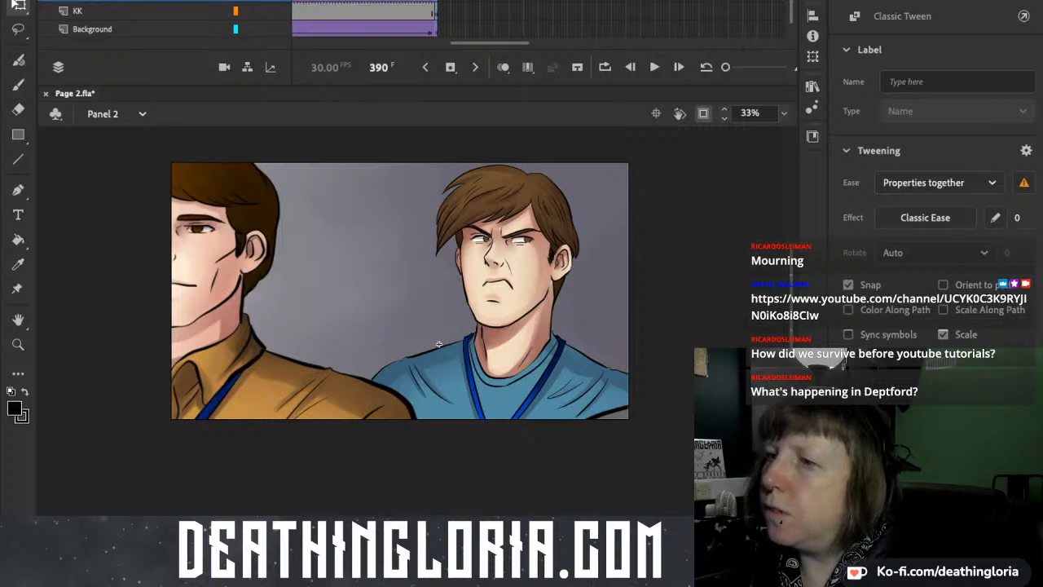
# Move the foreground figures at frame 390 left to X 760 and replay the scene from frame 1.
pyautogui.moveTo(293, 384); pyautogui.dragTo(204, 384)
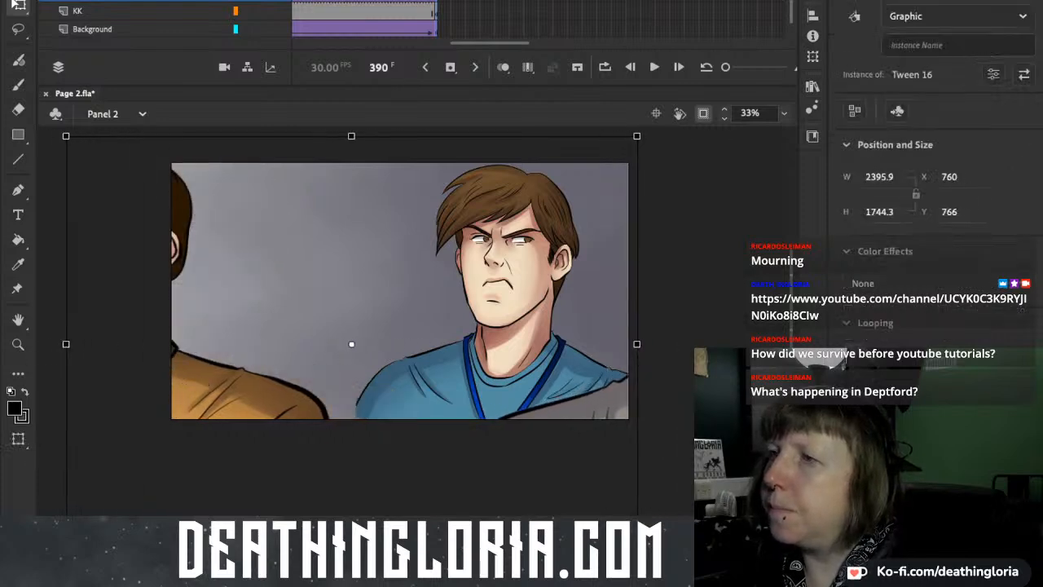
pyautogui.moveTo(436, 2); pyautogui.dragTo(294, 1)
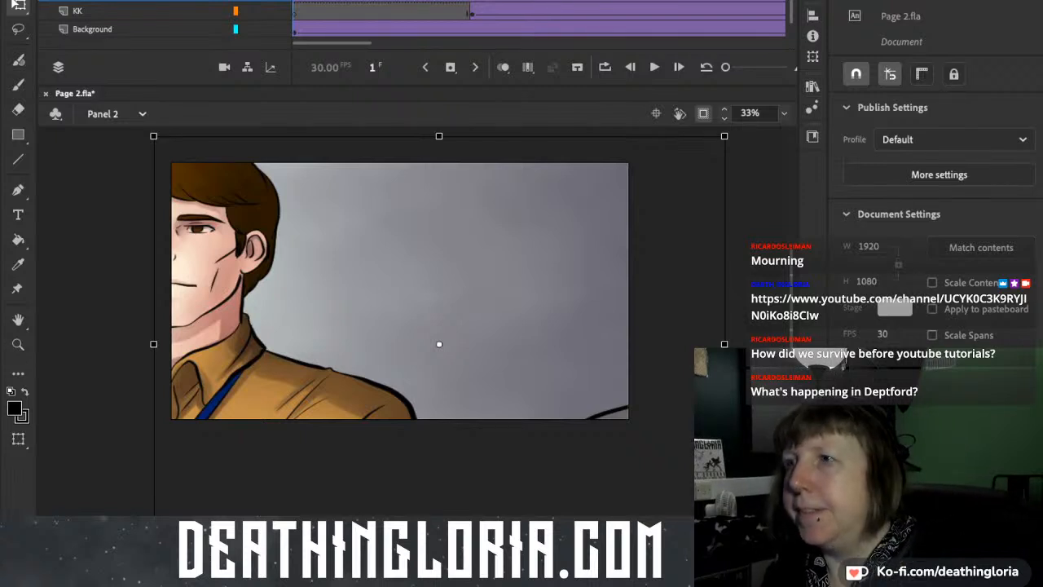
pyautogui.press('Return')
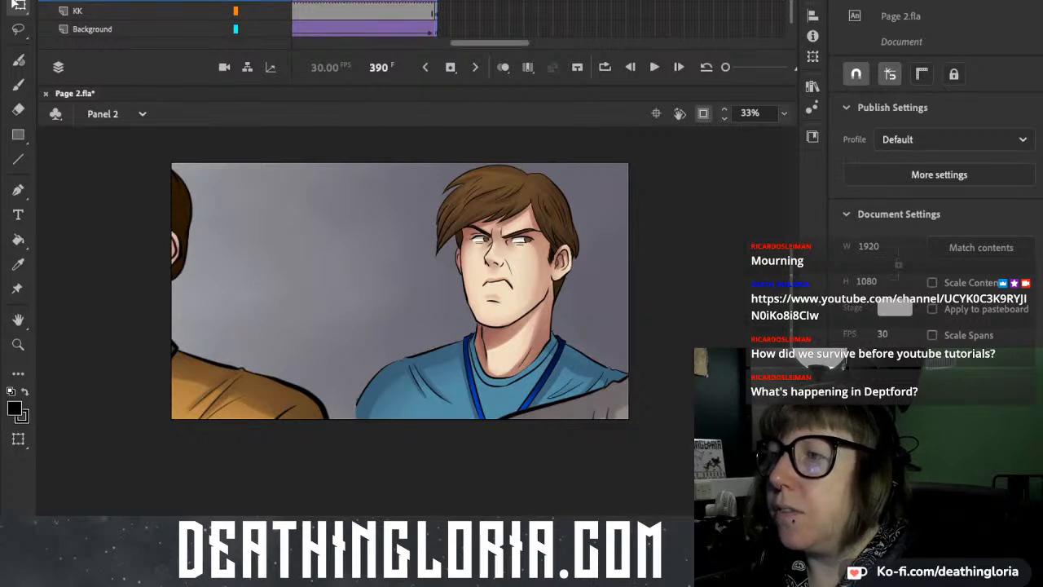
# Return to frame 1 of Panel 2 and play the animation through once more.
pyautogui.moveTo(490, 43); pyautogui.dragTo(444, 43)
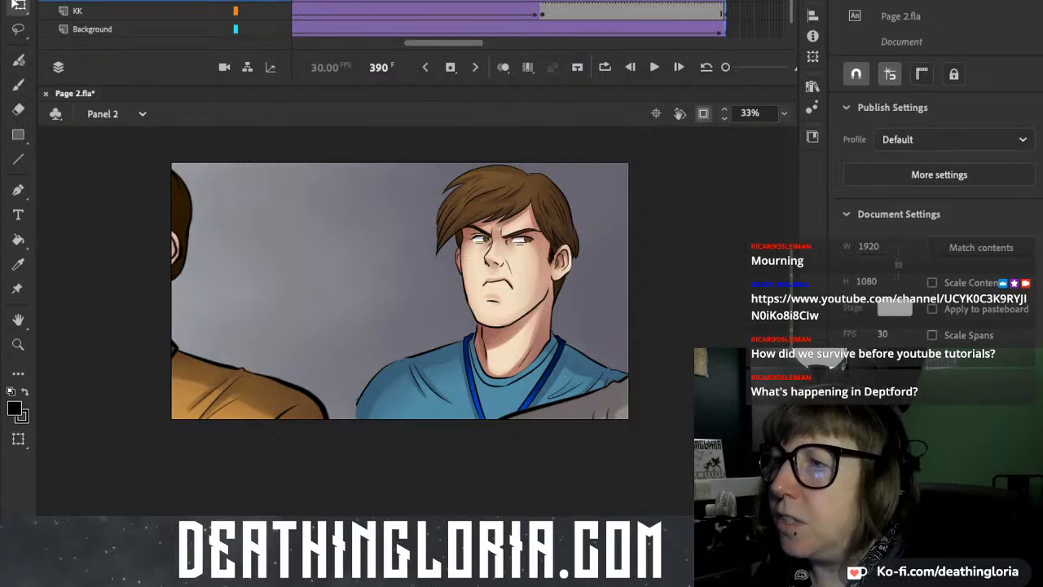
pyautogui.moveTo(443, 43); pyautogui.dragTo(331, 44)
pyautogui.click(294, 1)
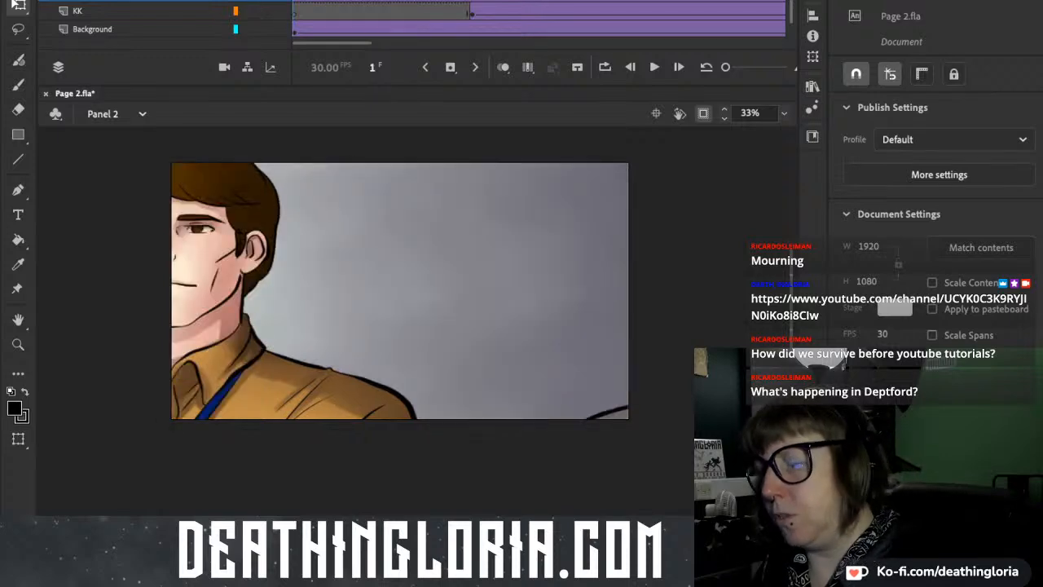
pyautogui.press('Return')
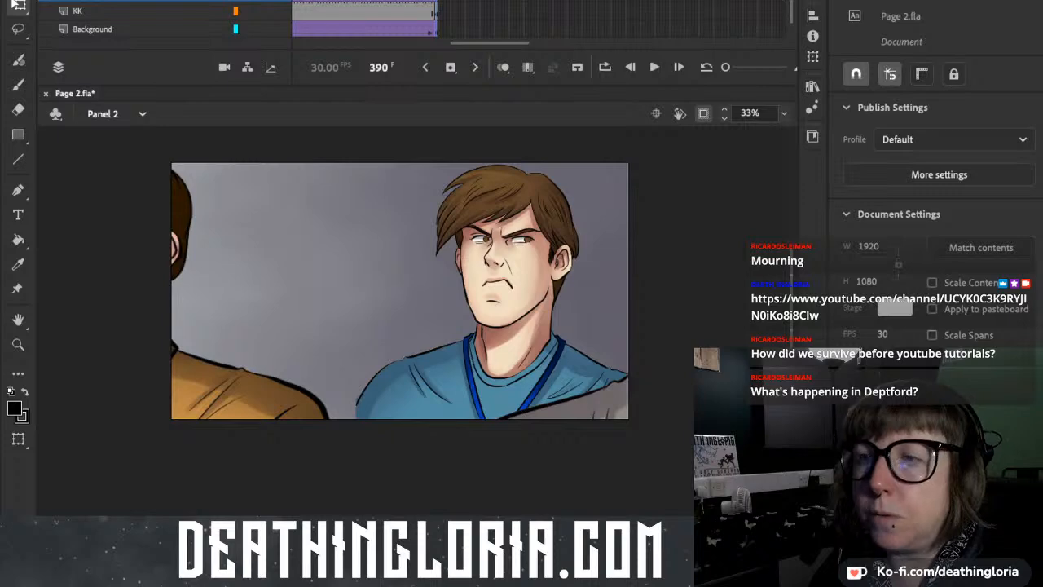
# Go to Panel 4, play its ending, and select the oversized BLAH lettering at frame 652.
pyautogui.press('pagedown')
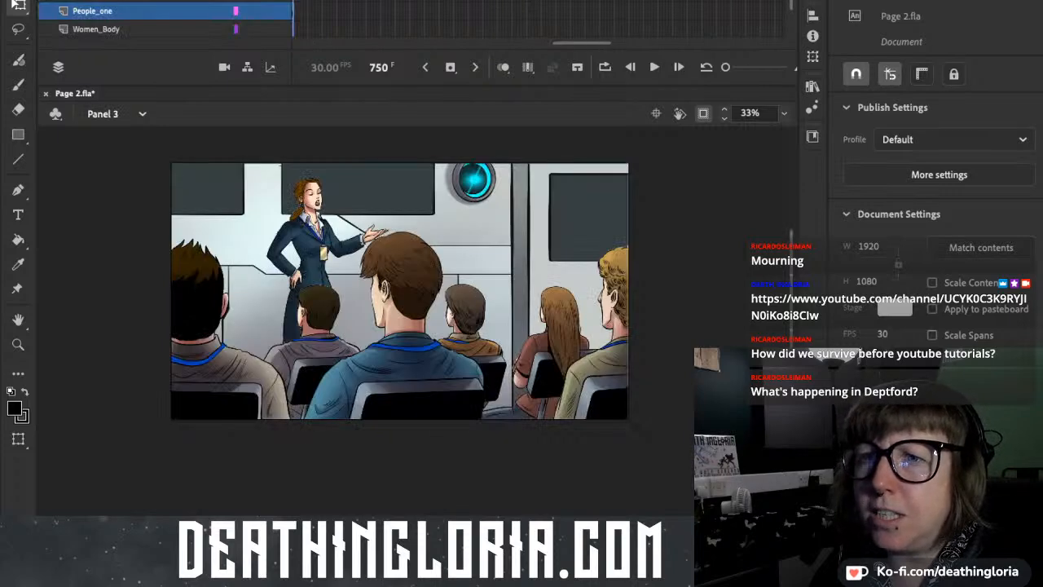
pyautogui.press('pagedown')
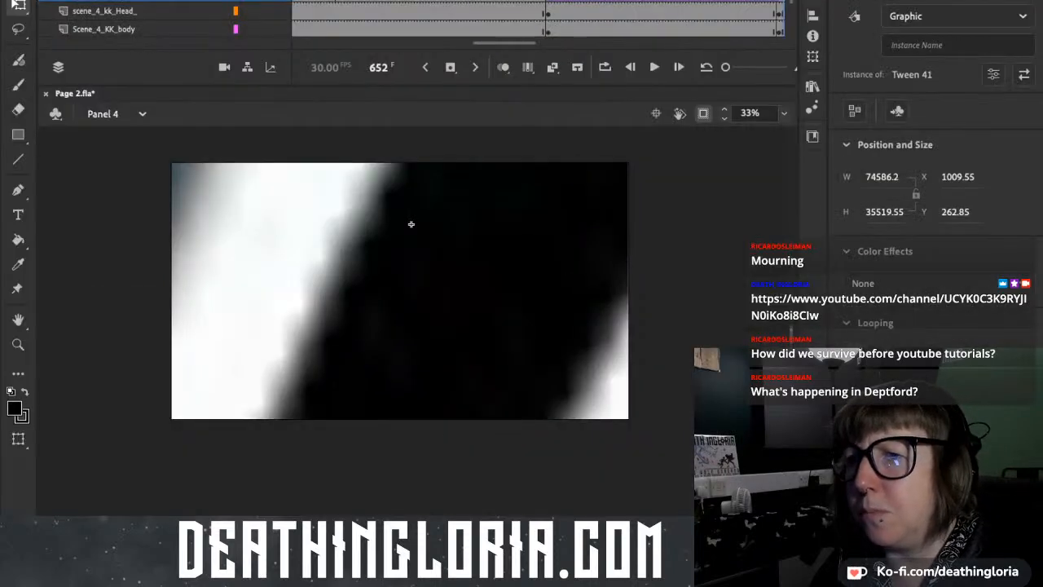
pyautogui.moveTo(411, 224); pyautogui.dragTo(410, 265)
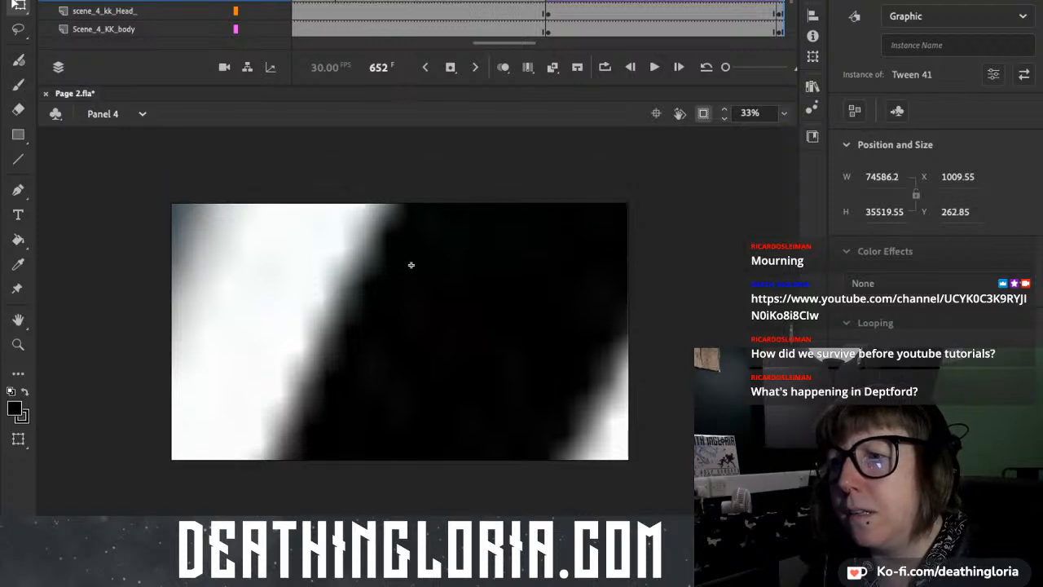
pyautogui.press('Return')
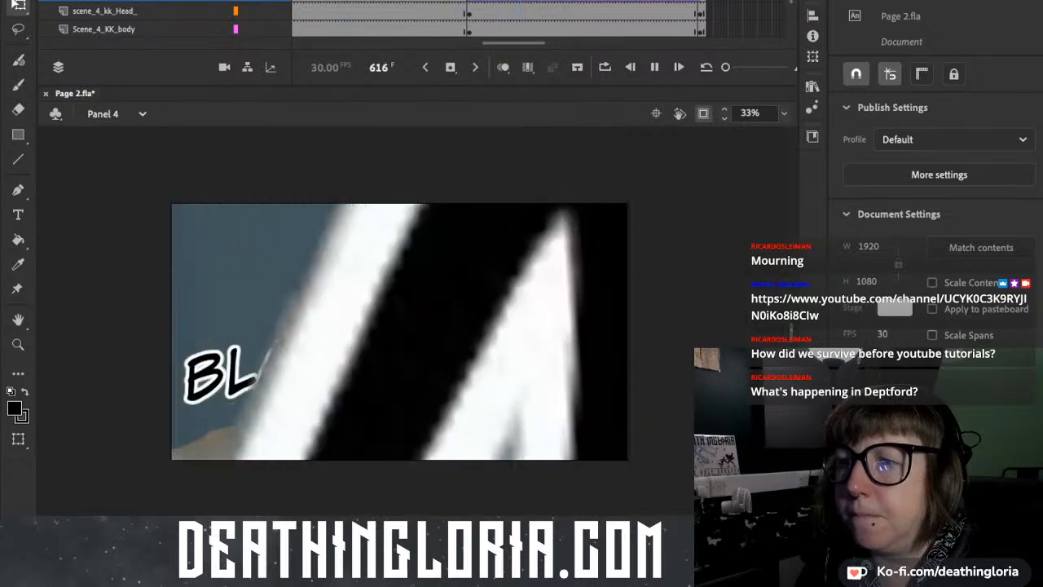
pyautogui.click(411, 264)
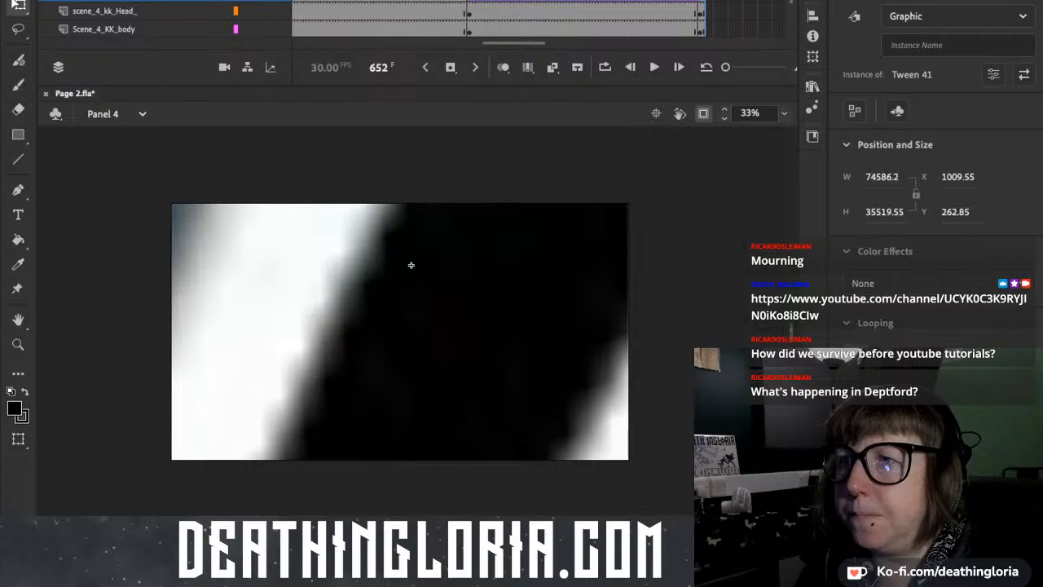
# Select the upper BLAH lettering at frame 592 and set its instance type to Movie Clip.
pyautogui.moveTo(461, 1); pyautogui.dragTo(529, 1)
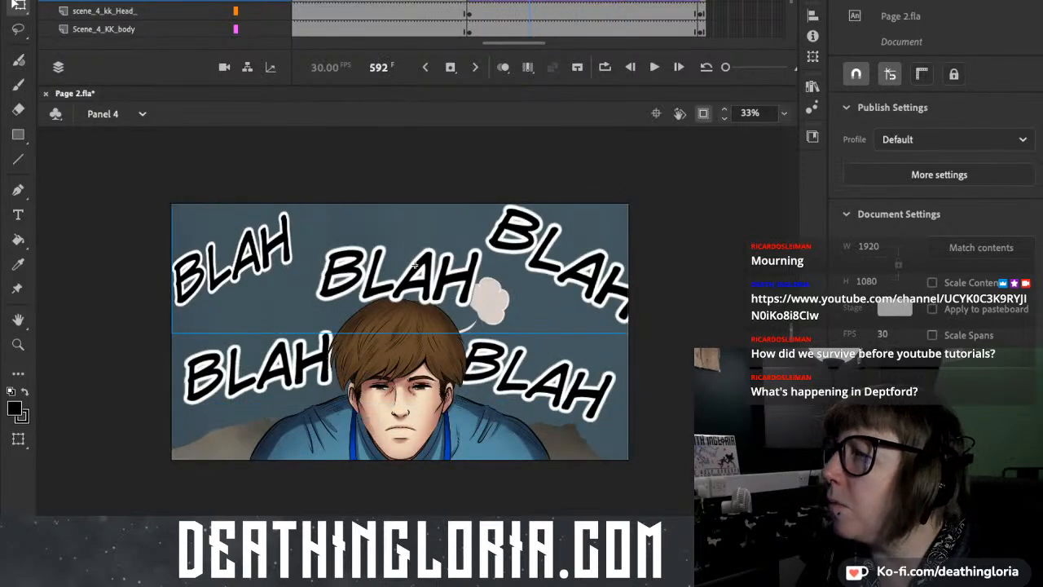
pyautogui.click(415, 265)
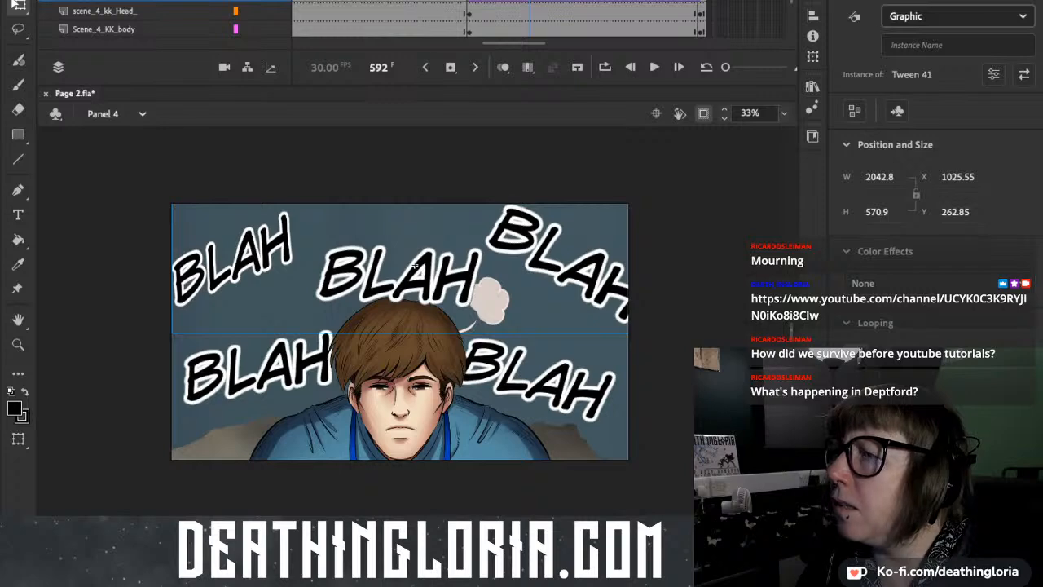
pyautogui.click(929, 36)
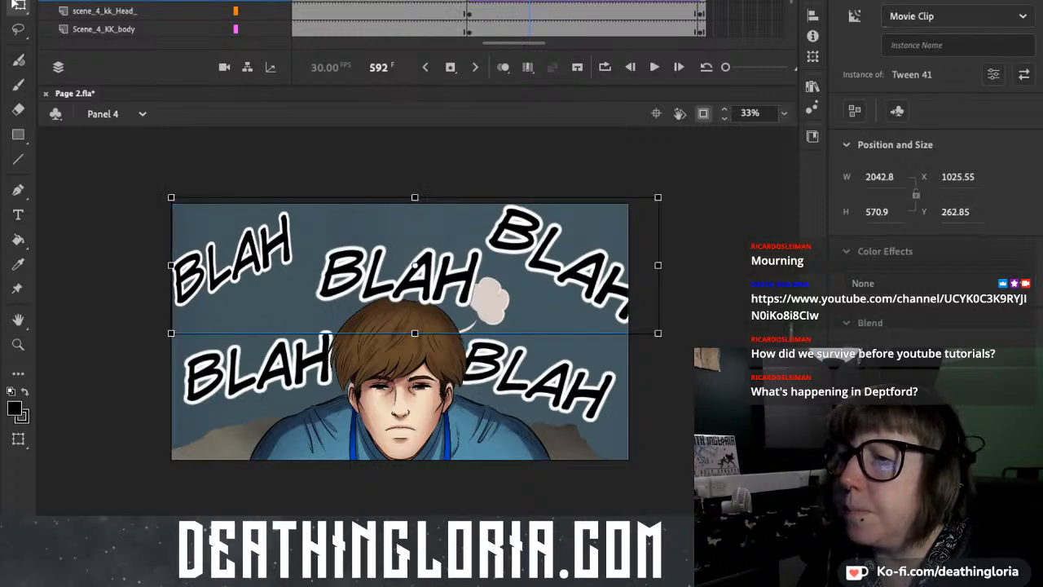
# Move the enlarged BLAH lettering at frame 651 off the stage to X 3177.75, Y 749.8 and play the tween.
pyautogui.moveTo(529, 1); pyautogui.dragTo(704, 1)
pyautogui.moveTo(413, 265); pyautogui.dragTo(944, 364)
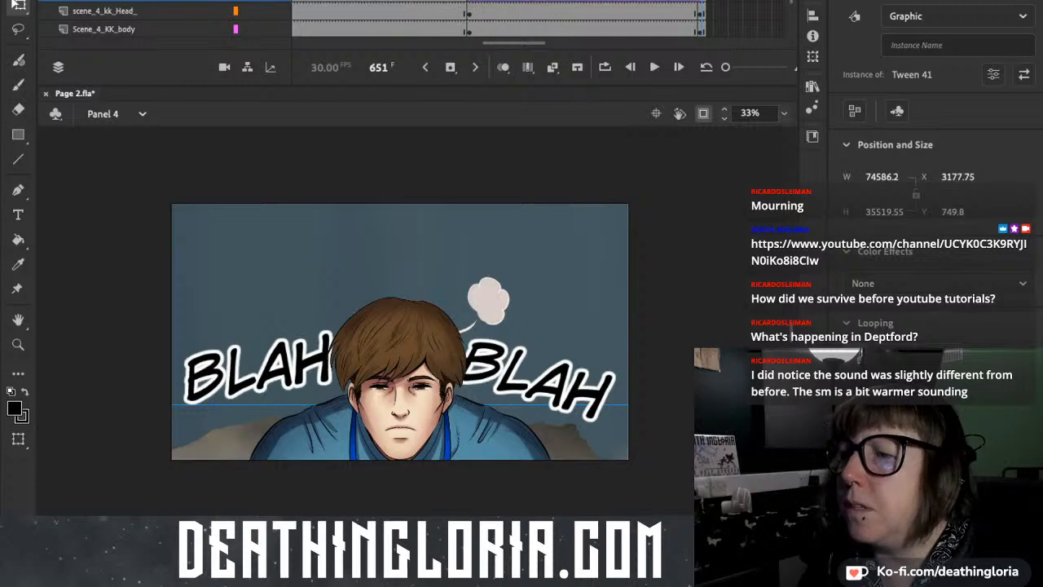
pyautogui.moveTo(702, 1); pyautogui.dragTo(475, 1)
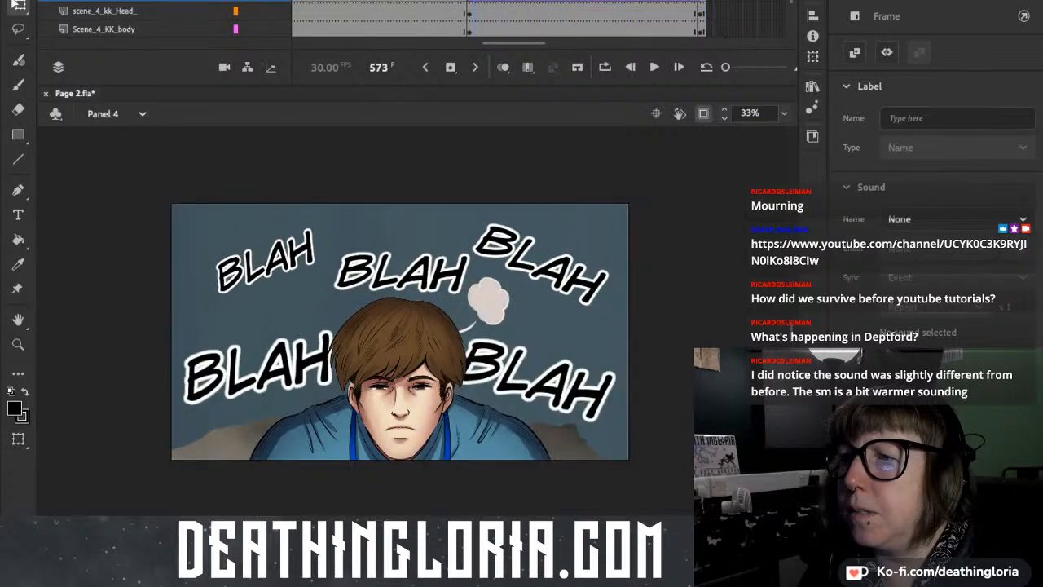
pyautogui.press('Return')
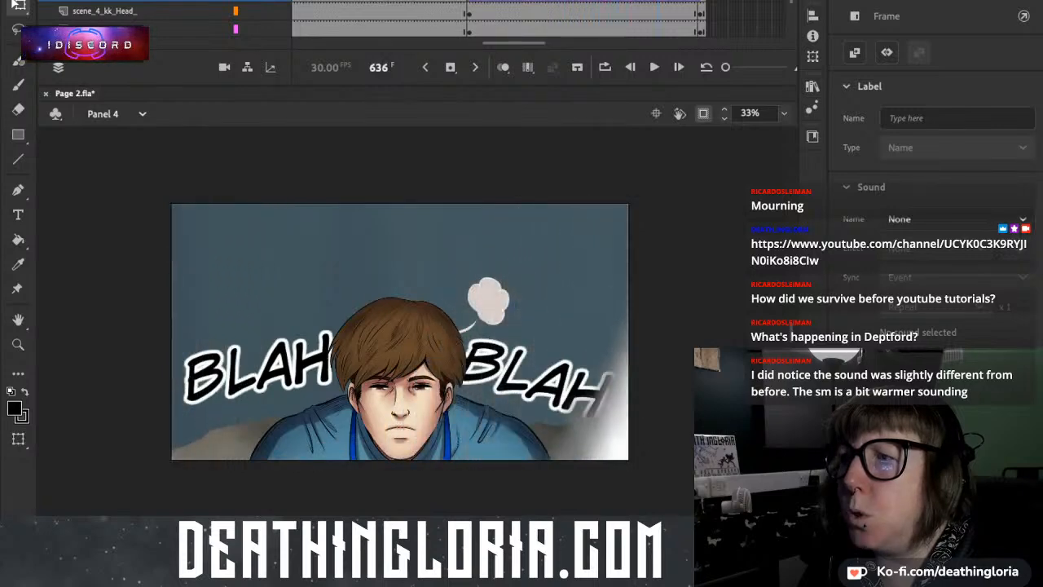
# Replay Panel 4's lettering animation from an earlier frame and step through its last frames to frame 650.
pyautogui.moveTo(706, 1); pyautogui.dragTo(352, 1)
pyautogui.press('Return')
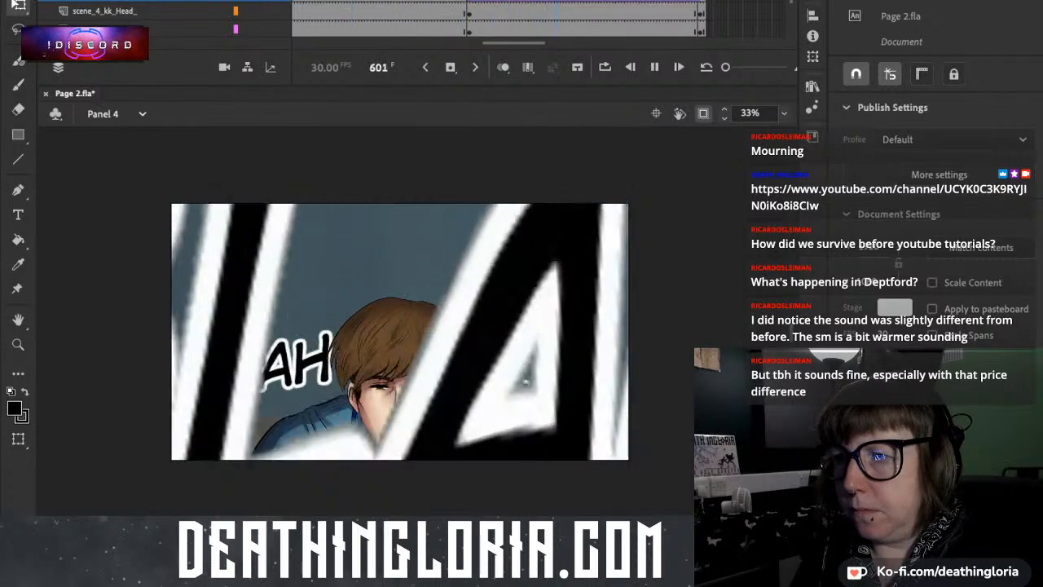
pyautogui.press('Return')
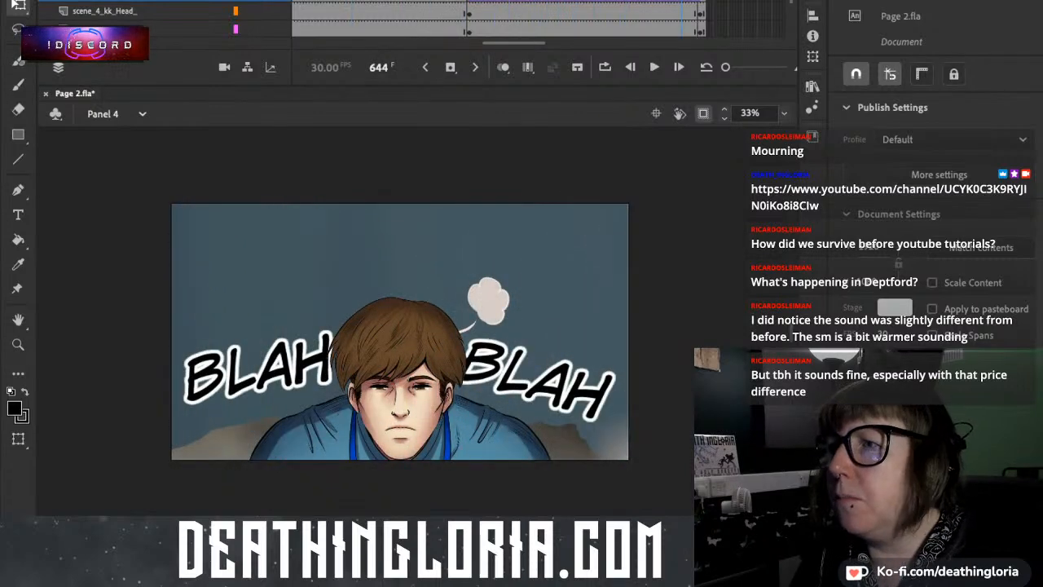
pyautogui.press('.')
pyautogui.press('.')
pyautogui.press('.')
pyautogui.press('.')
pyautogui.press('.')
pyautogui.press('.')
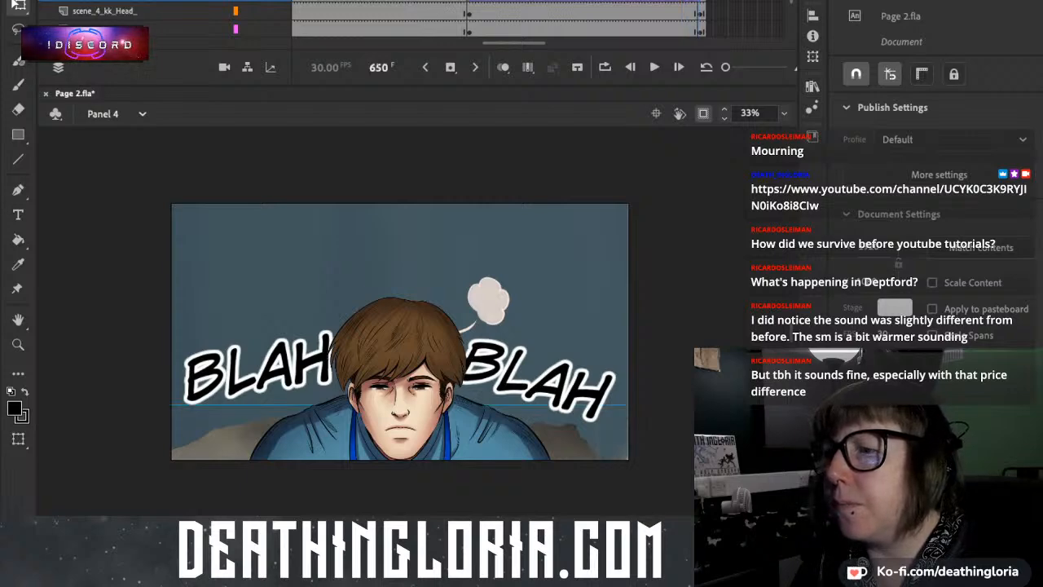
# Show the area outside the stage, move the BLAH lettering at frame 650 to X 3387.95, Y 836.65, and set it to Graphic.
pyautogui.click(703, 113)
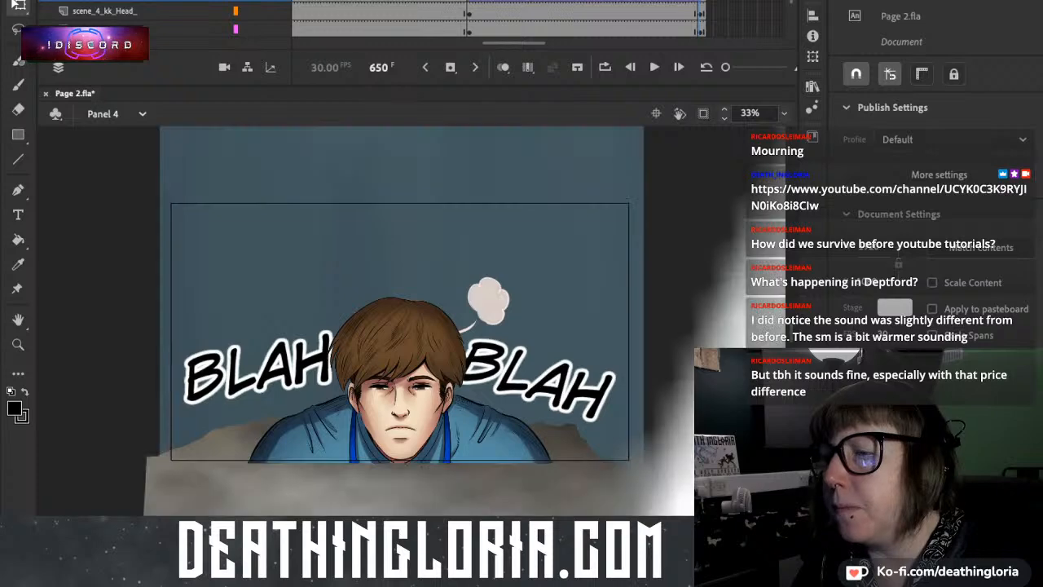
pyautogui.moveTo(716, 325); pyautogui.dragTo(774, 328)
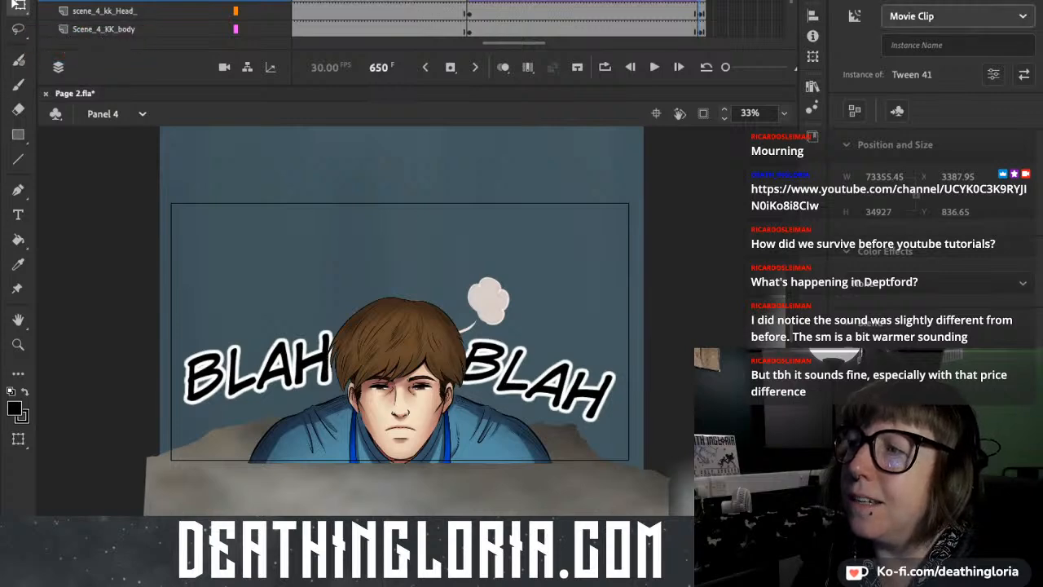
pyautogui.click(913, 67)
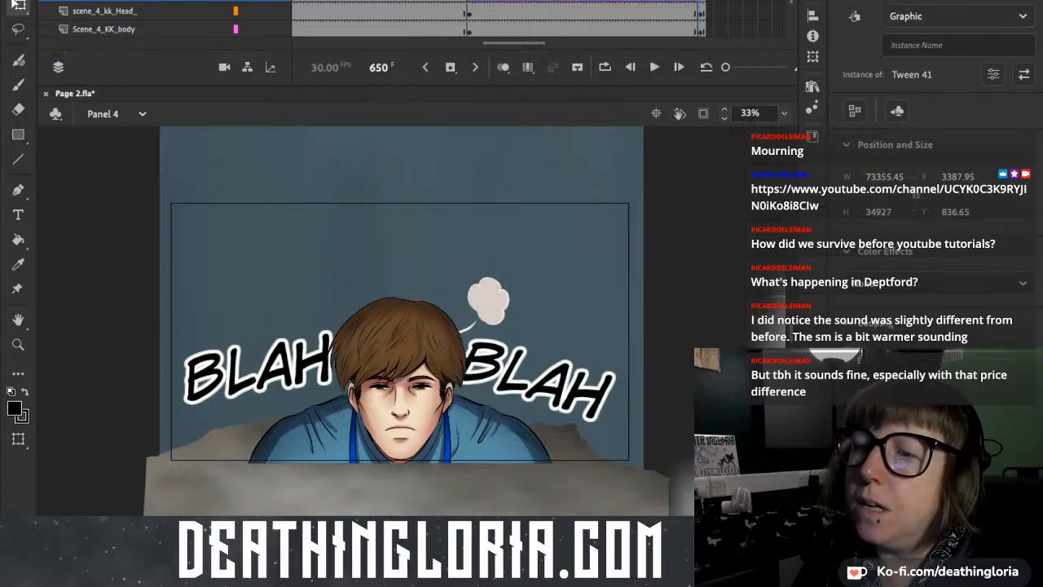
# Clip the view to the stage again and replay the lettering animation through to frame 652.
pyautogui.click(453, 1)
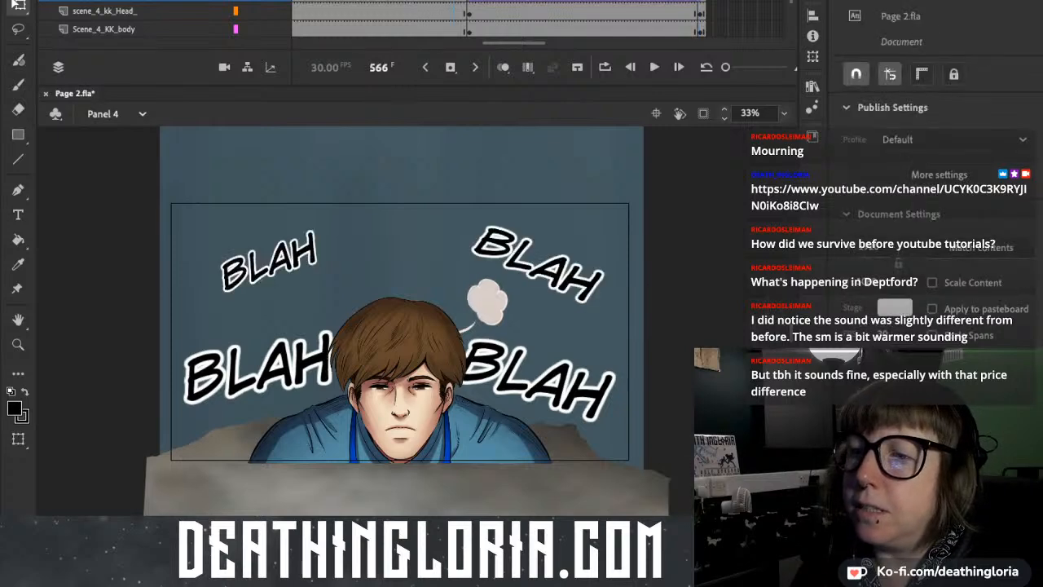
pyautogui.click(703, 113)
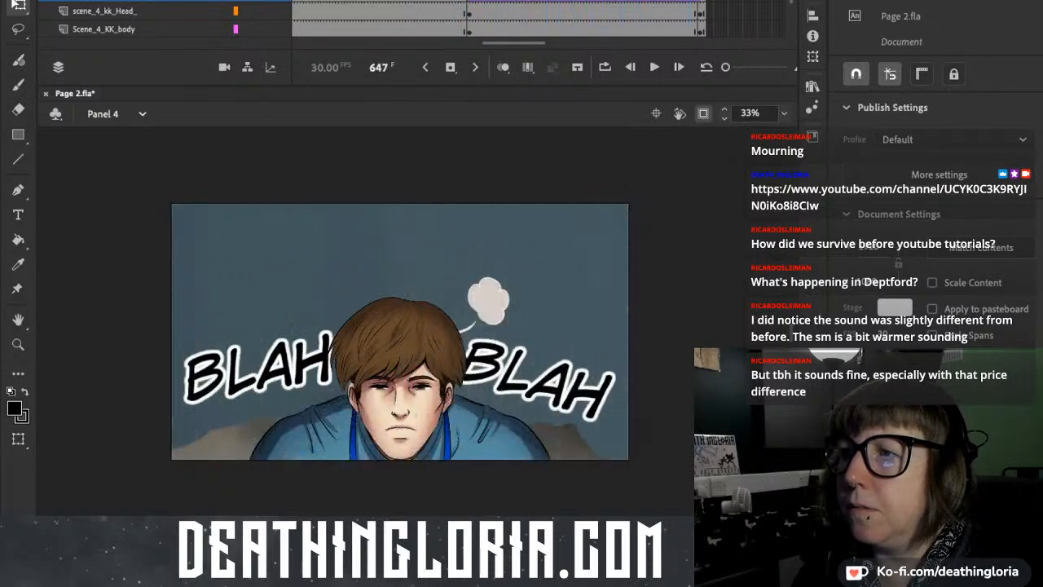
pyautogui.moveTo(705, 1); pyautogui.dragTo(395, 1)
pyautogui.press('Return')
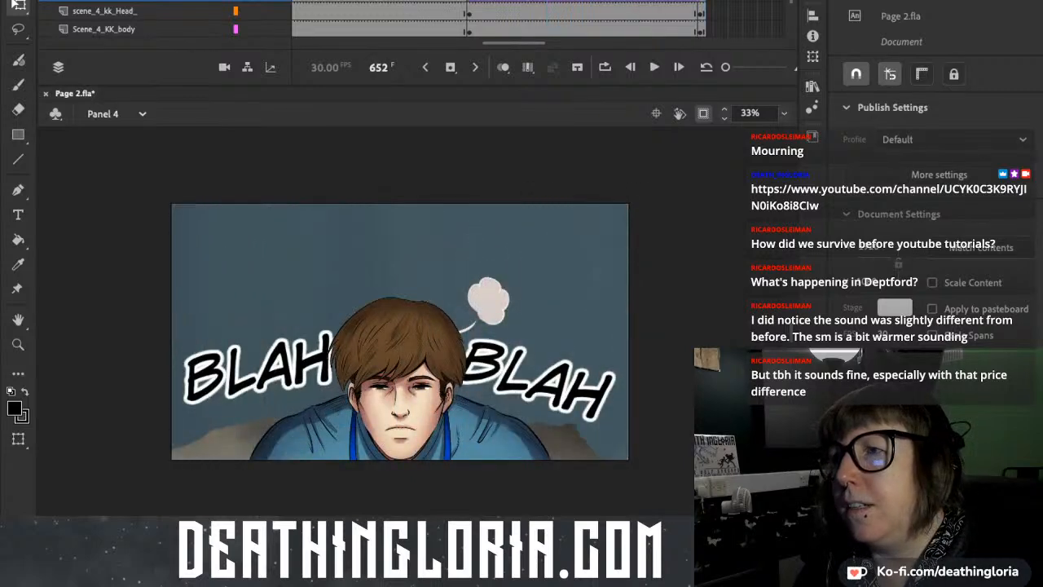
pyautogui.press('Return')
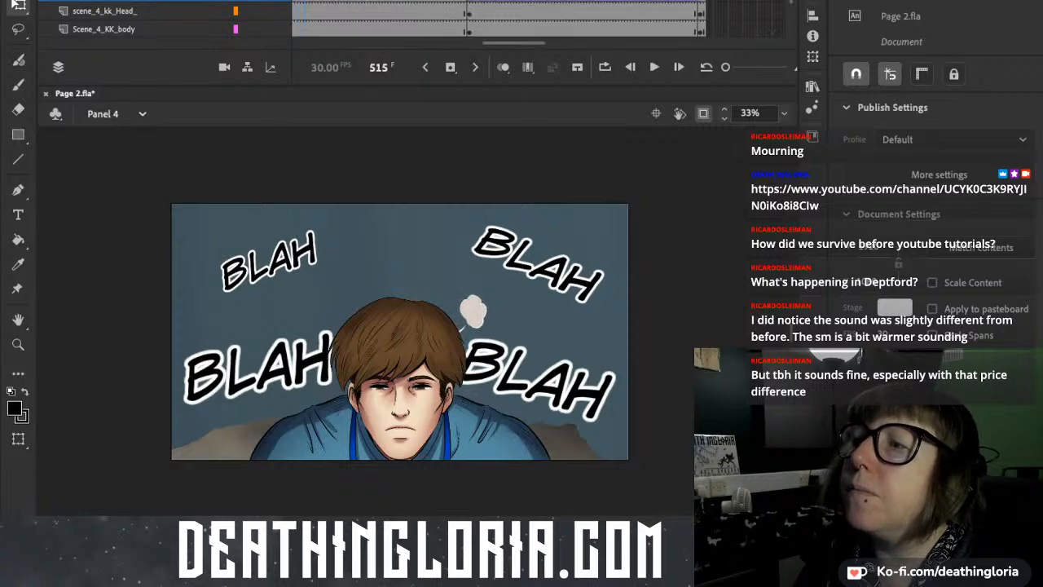
# Delete the head from the scene_4_kk_Head_ layer's frames after its keyframe near frame 360 through frame 652.
pyautogui.moveTo(514, 43); pyautogui.dragTo(388, 43)
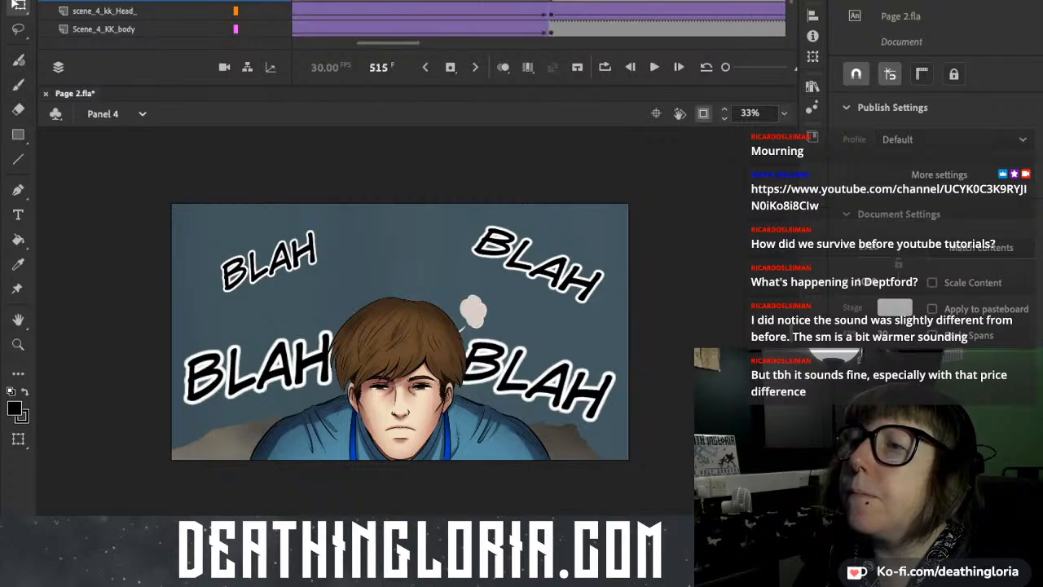
pyautogui.click(549, 11)
pyautogui.click(538, 11)
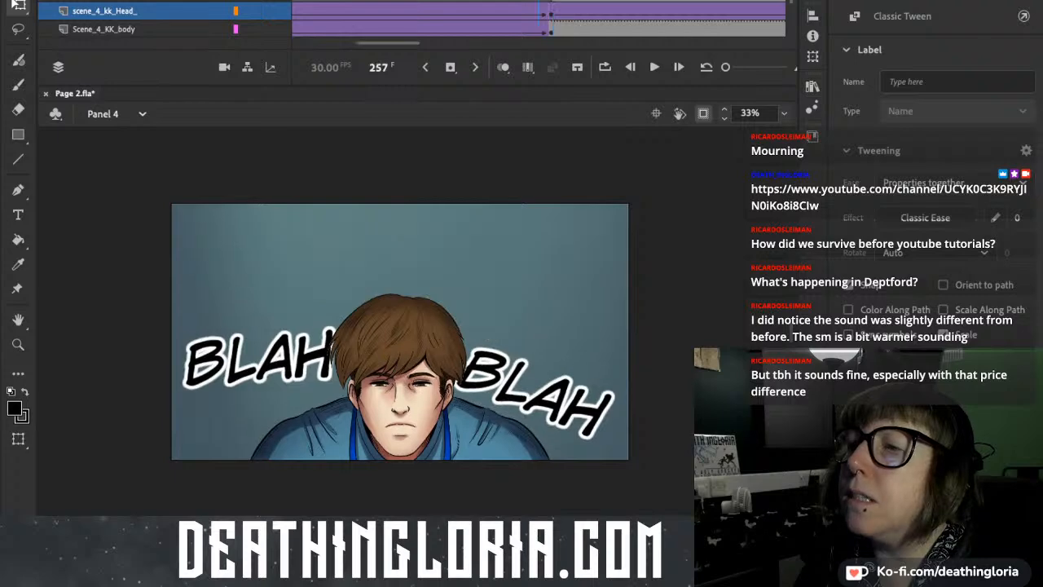
pyautogui.click(552, 12)
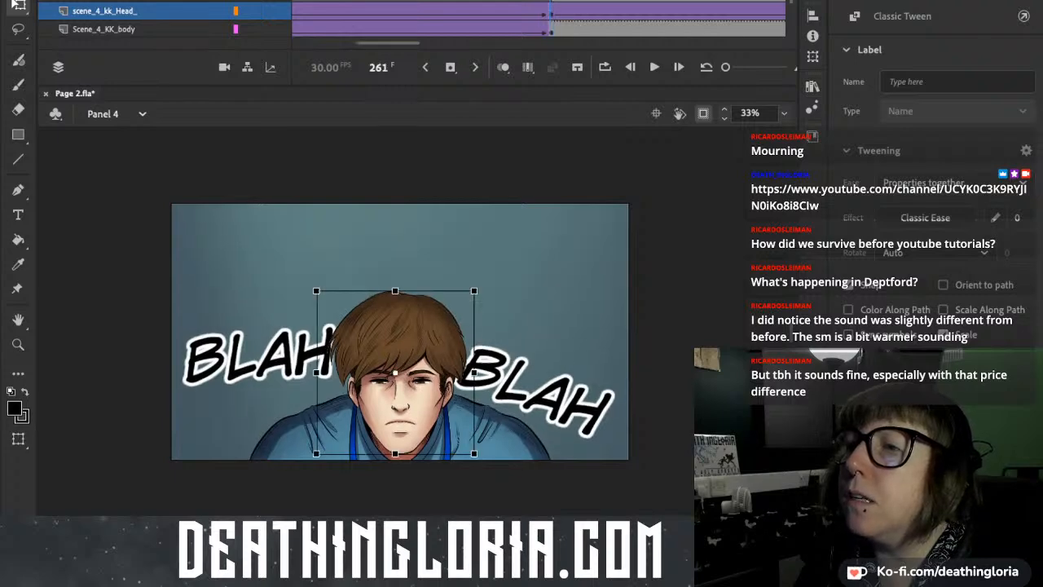
pyautogui.moveTo(387, 43); pyautogui.dragTo(427, 43)
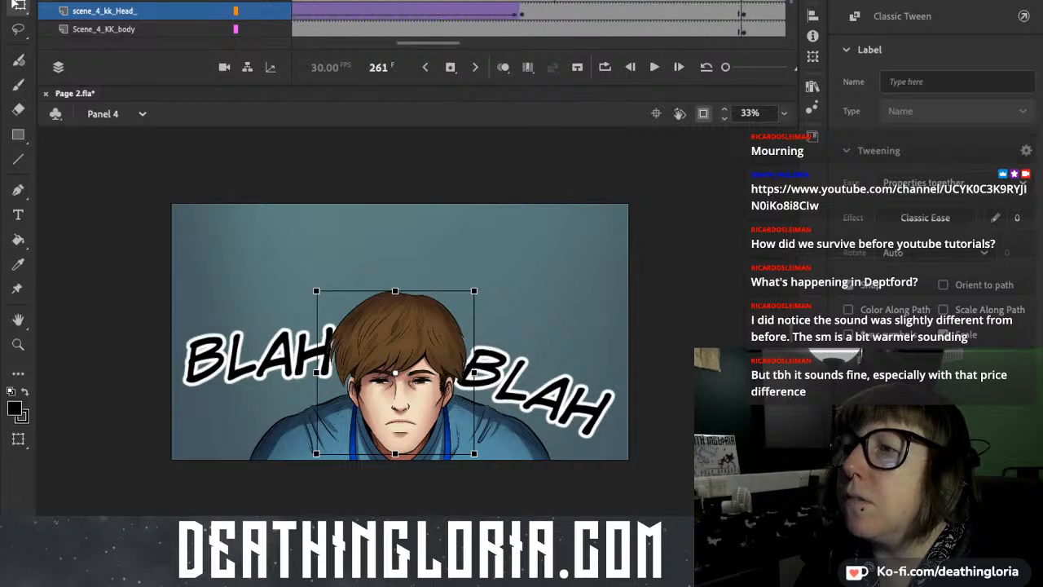
pyautogui.moveTo(525, 12); pyautogui.dragTo(778, 12)
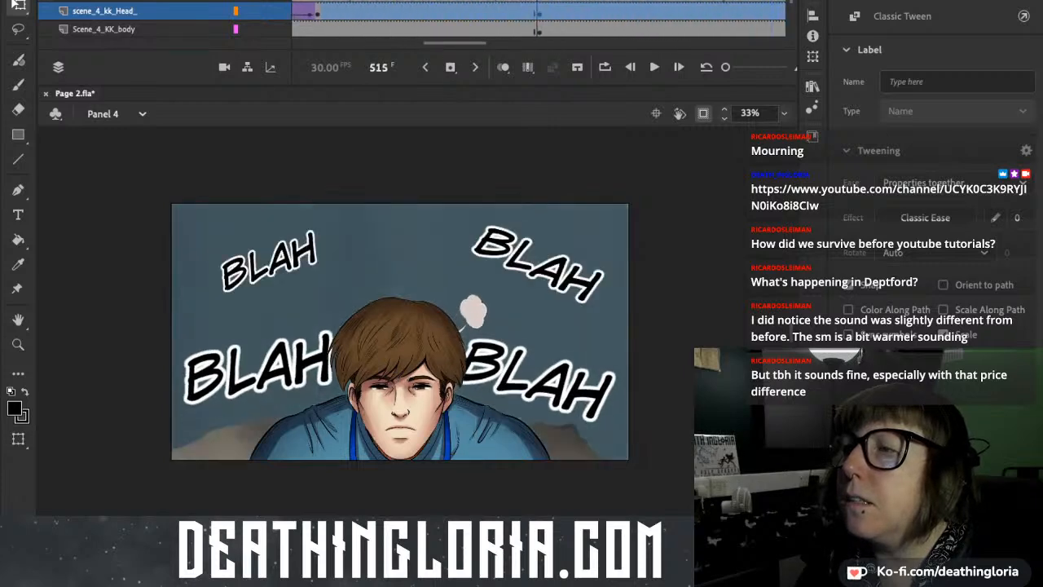
pyautogui.hscroll(5, 686, 12)
pyautogui.click(686, 12)
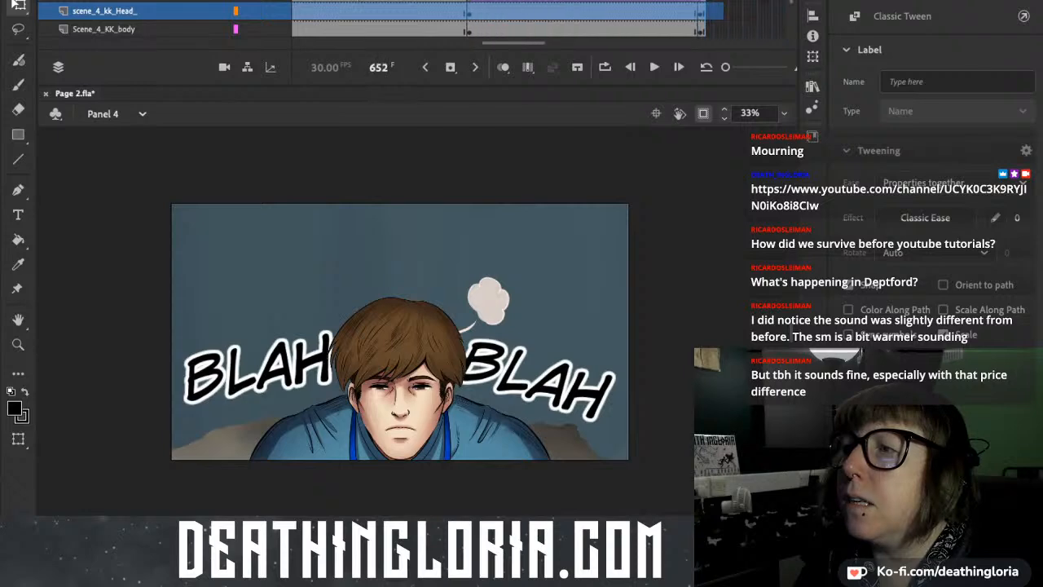
pyautogui.click(705, 11)
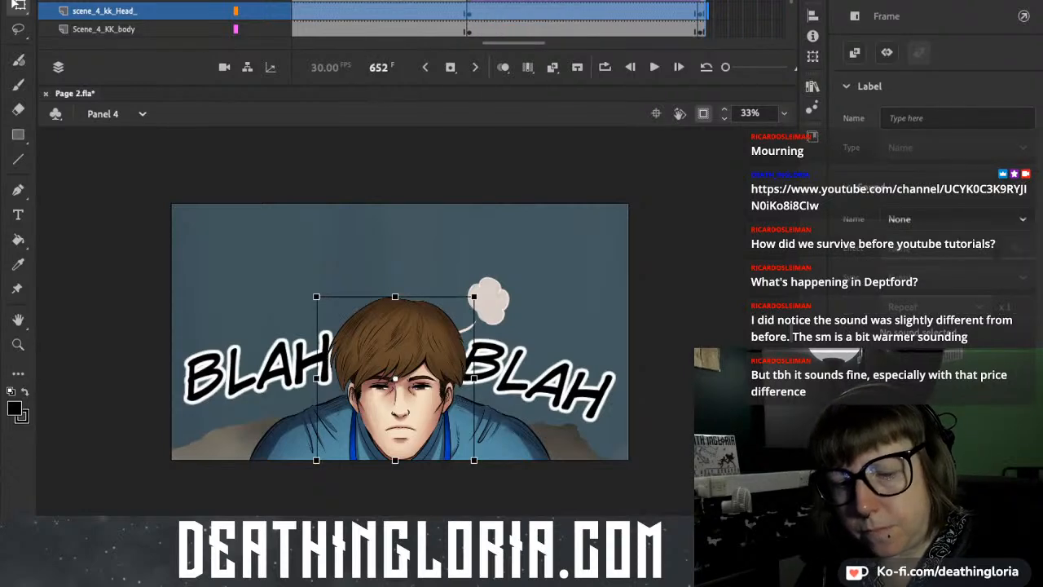
pyautogui.press('Delete')
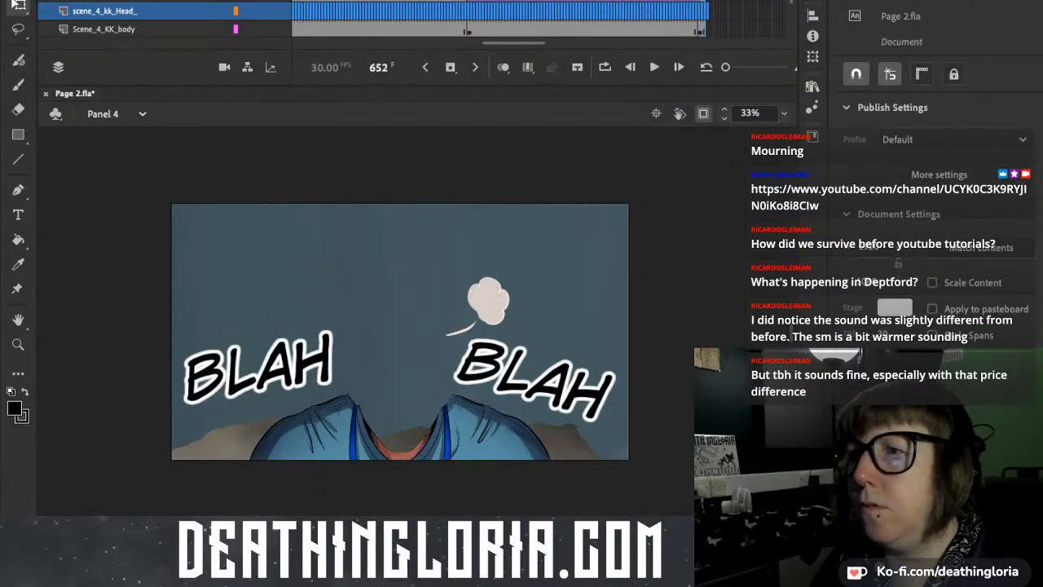
# Remove the emptied frames of the scene_4_kk_Head_ layer so that it ends at frame 360.
pyautogui.hscroll(-5, 538, 16)
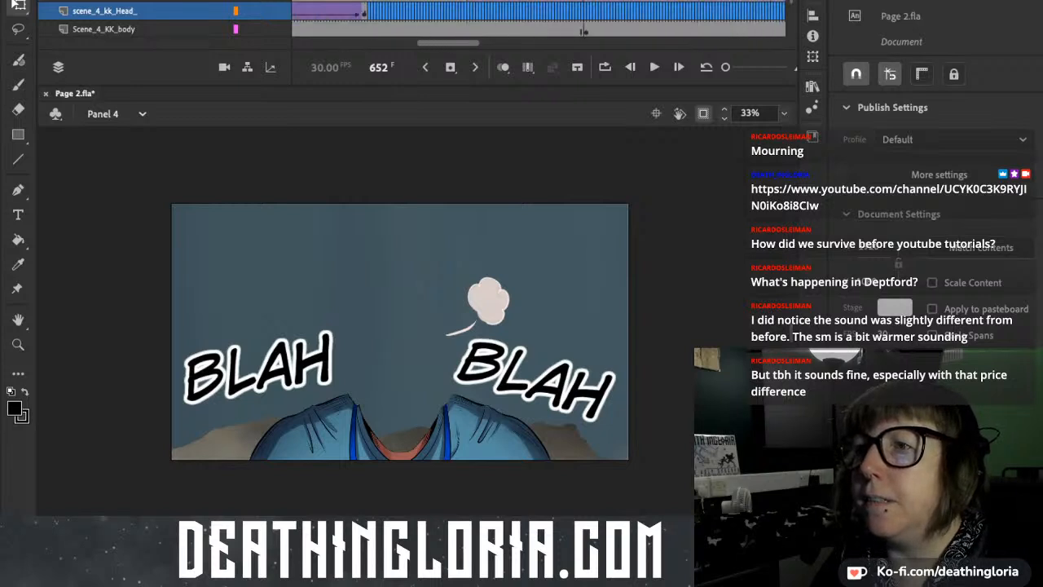
pyautogui.moveTo(320, 11); pyautogui.dragTo(422, 12)
pyautogui.click(422, 12)
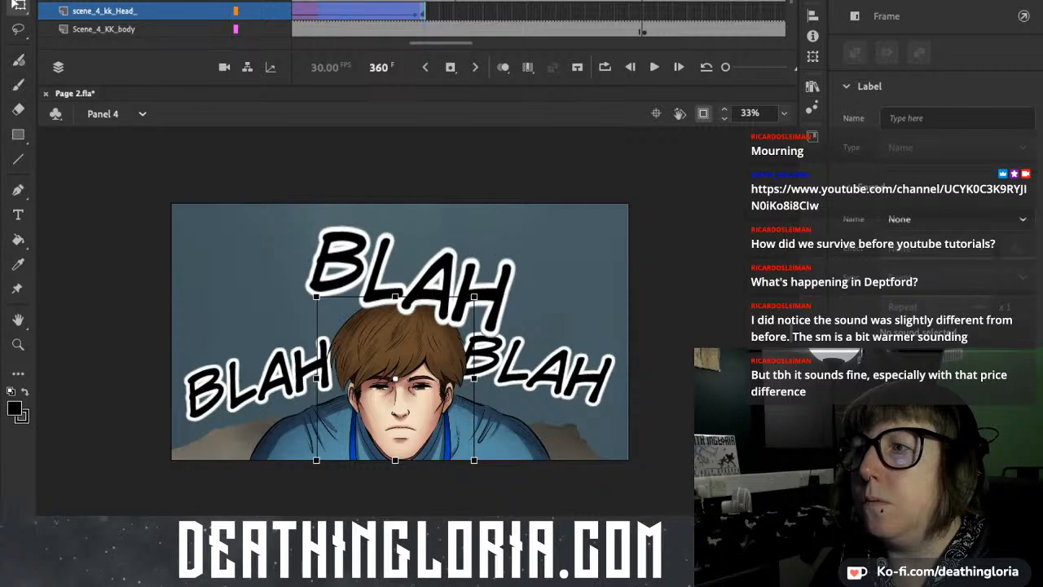
# Enlarge the timeline frames and clear the head from the scene_4_kk_Head_ layer from frame 359 onward.
pyautogui.moveTo(726, 68); pyautogui.dragTo(740, 68)
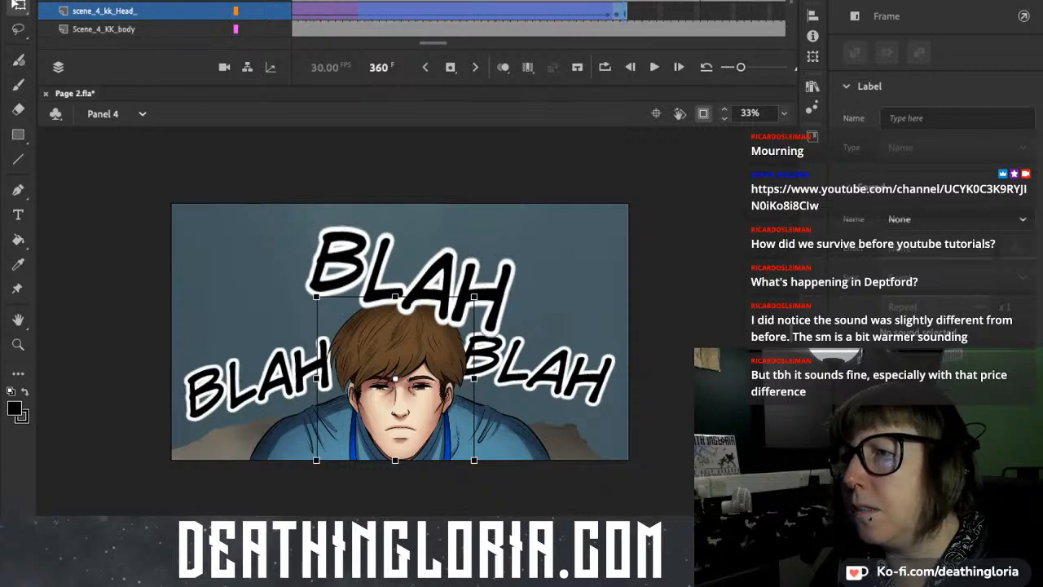
pyautogui.click(617, 11)
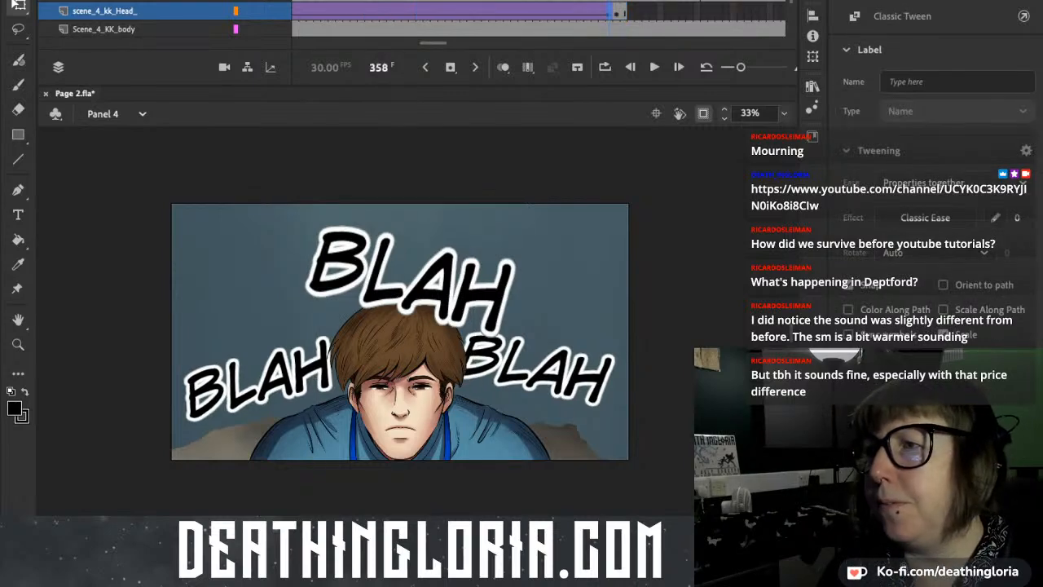
pyautogui.click(395, 378)
pyautogui.click(625, 11)
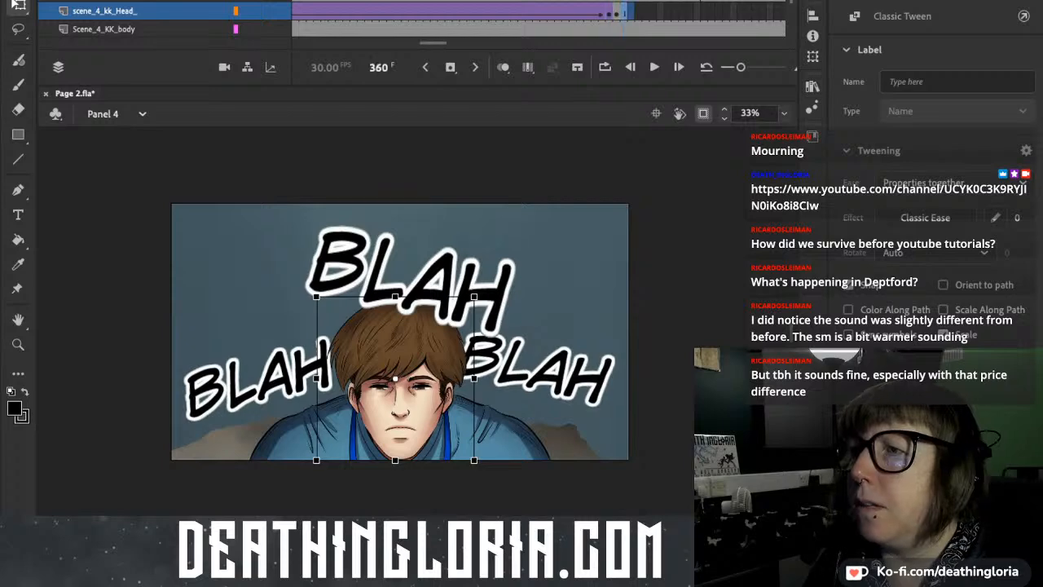
pyautogui.click(630, 11)
pyautogui.hotkey('shift', 'F5')
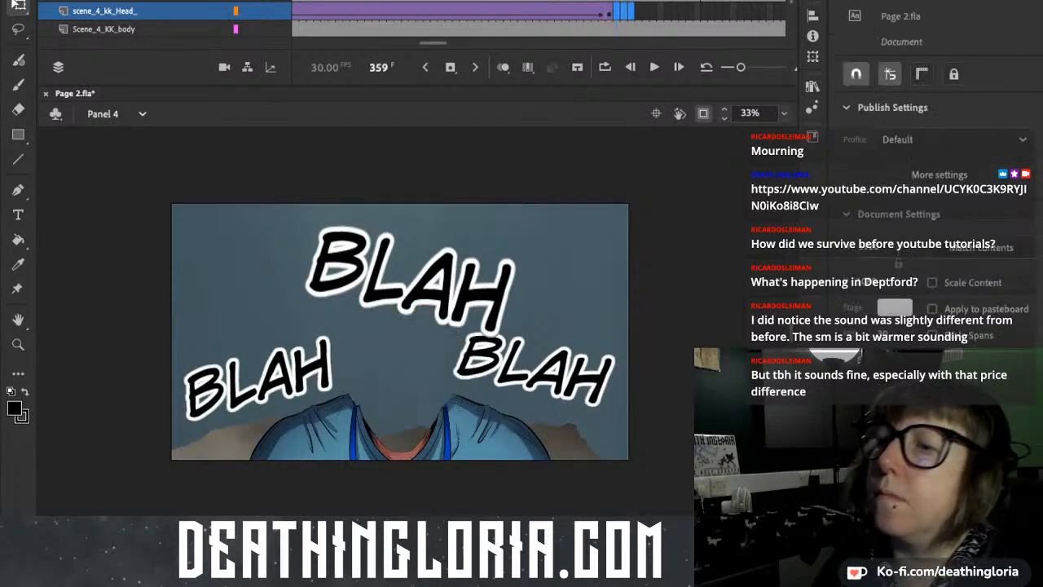
# Try to stretch the tween of the scene_4_kk_Head_ layer from its end at frame 358 to frame 652.
pyautogui.click(668, 11)
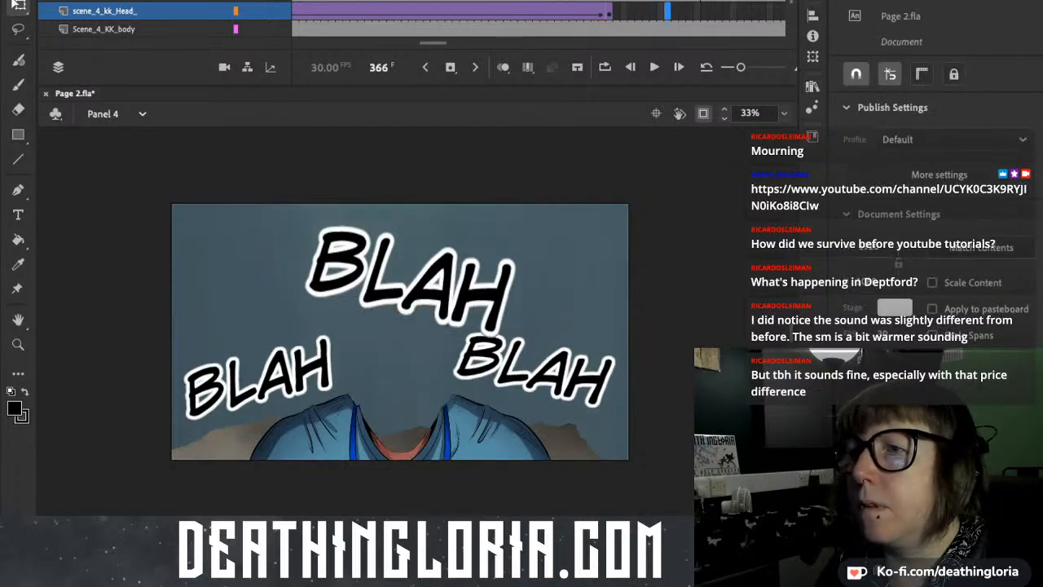
pyautogui.hscroll(-3, 538, 19)
pyautogui.moveTo(781, 11); pyautogui.dragTo(511, 31)
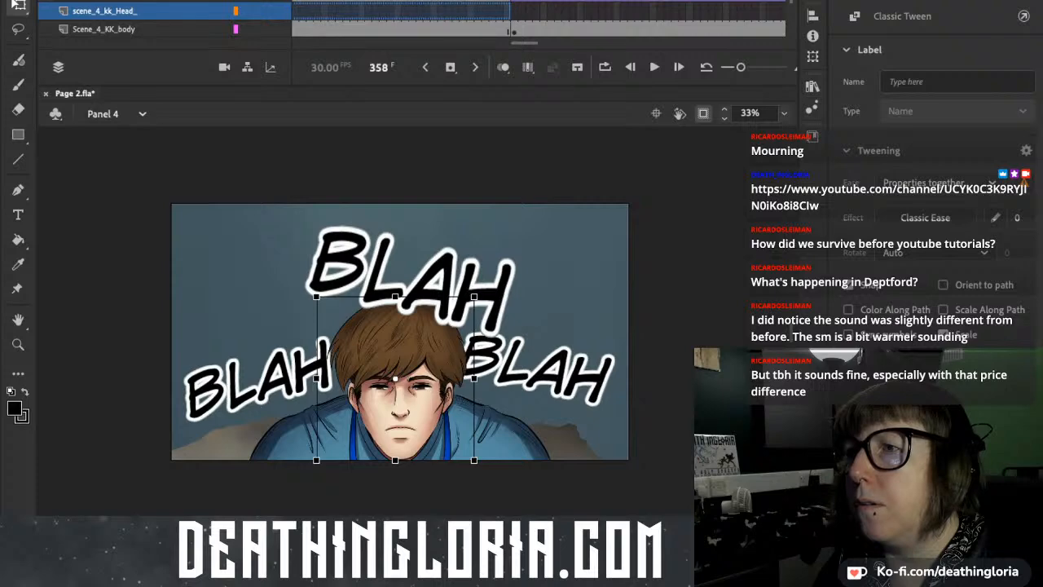
pyautogui.click(510, 11)
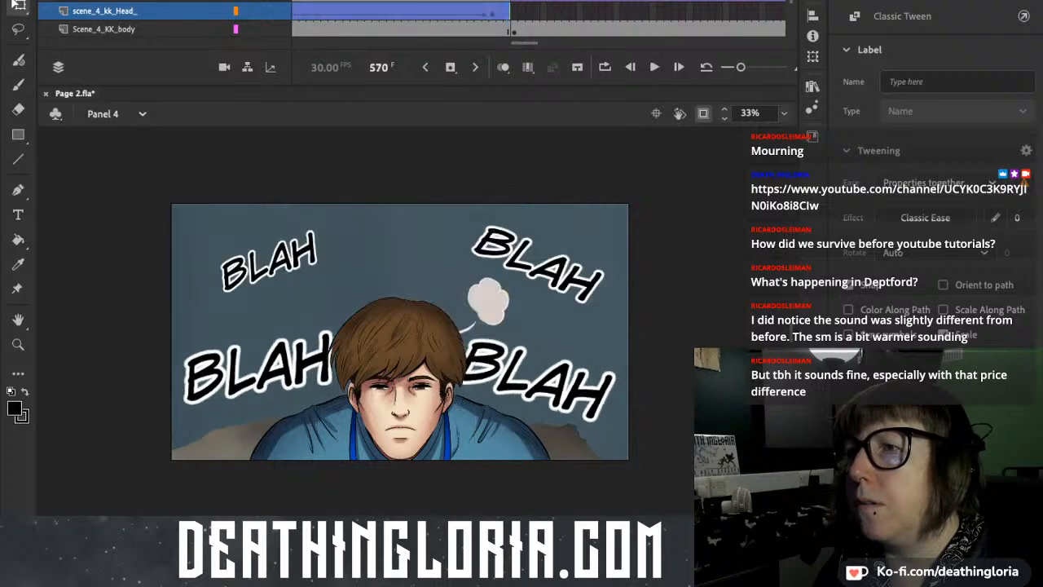
pyautogui.moveTo(509, 12); pyautogui.dragTo(631, 11)
pyautogui.click(573, 12)
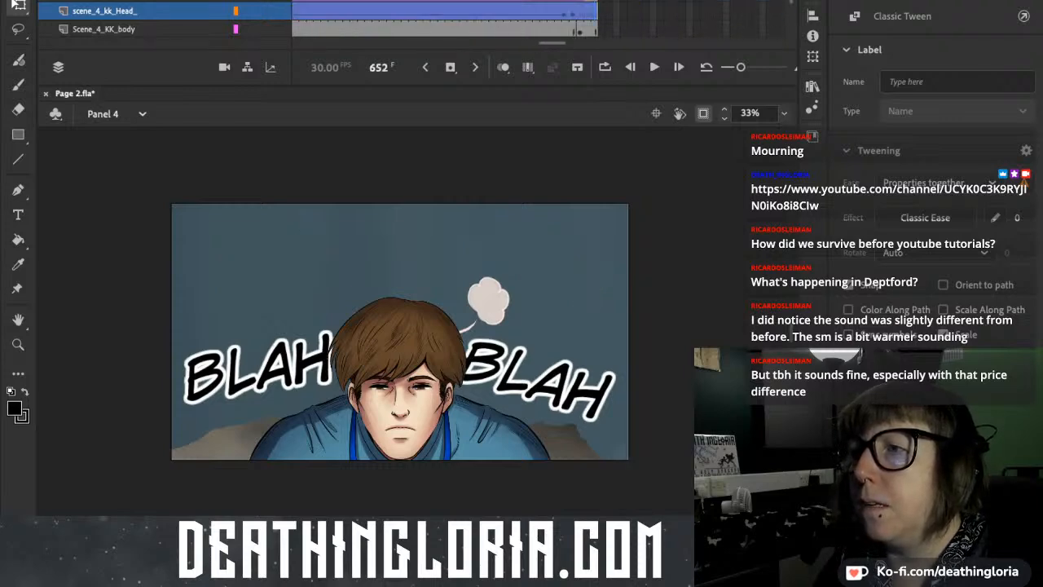
# Replay Panel 4 through frame 652 and again from frame 545 to check the stretched head tween, and return to frame 358.
pyautogui.hscroll(-10, 521, 24)
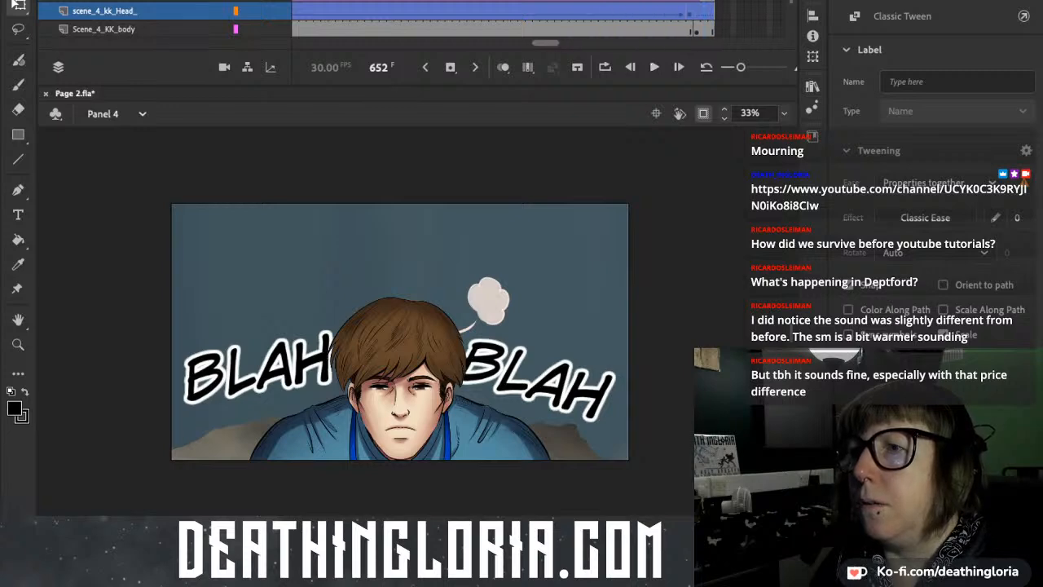
pyautogui.hscroll(-20, 522, 24)
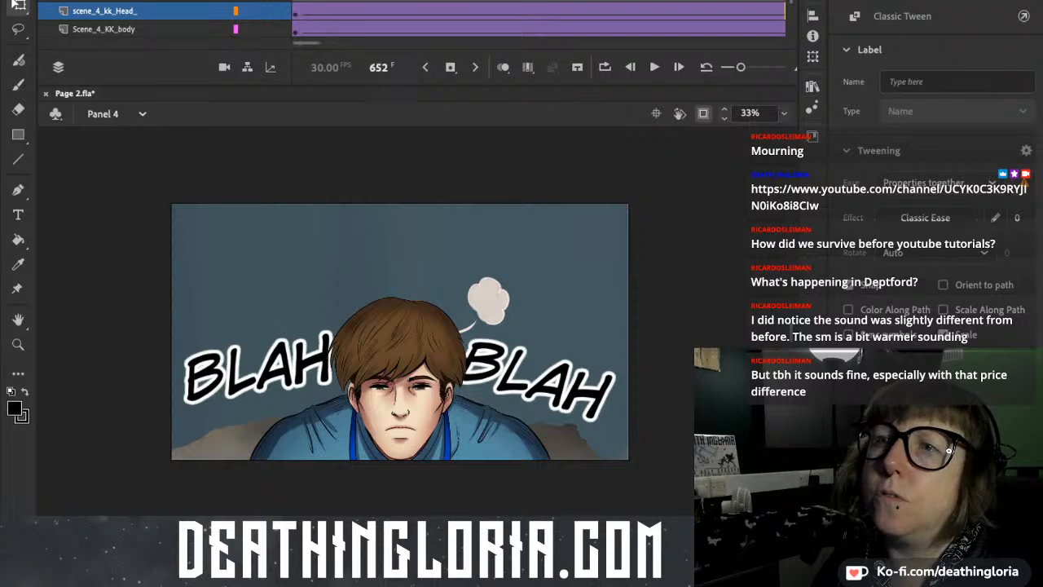
pyautogui.press('Return')
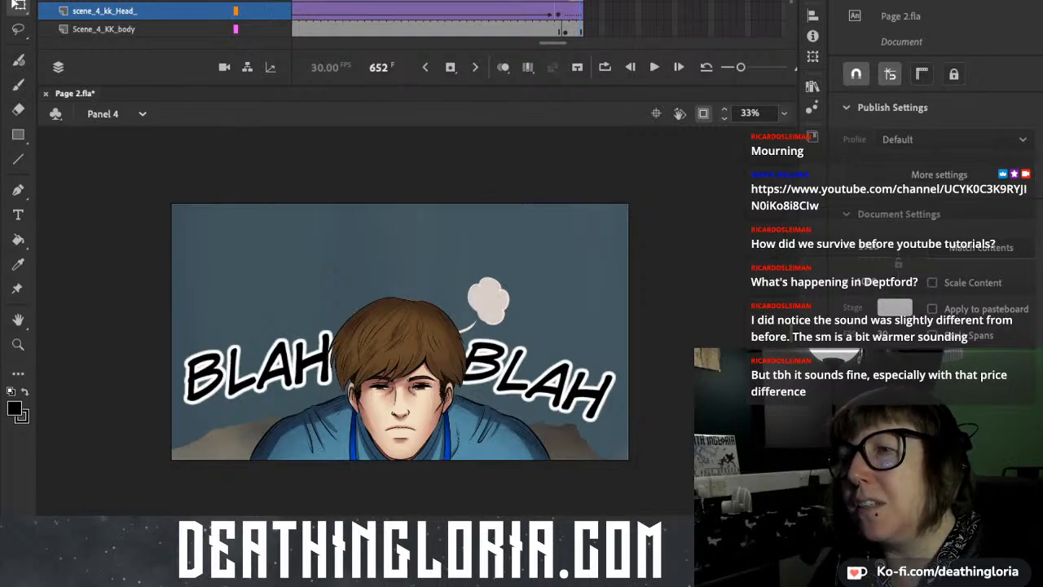
pyautogui.hscroll(-7, 538, 21)
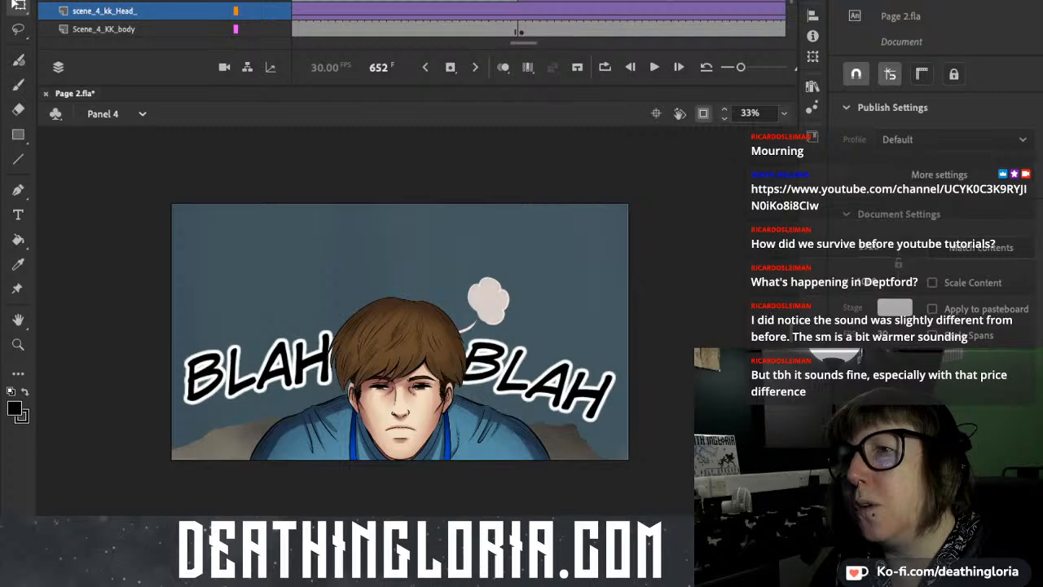
pyautogui.click(332, 3)
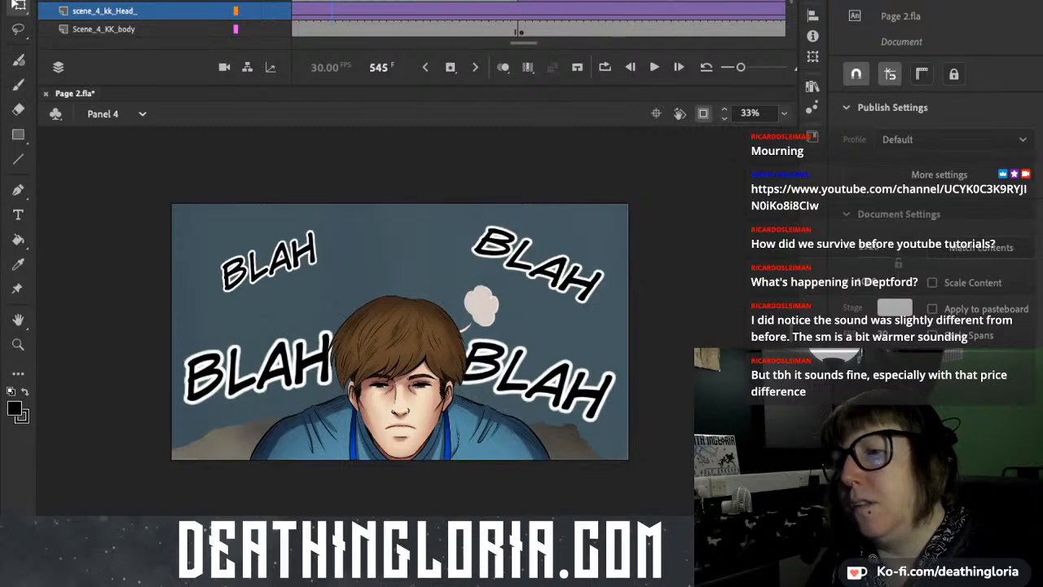
pyautogui.press('Return')
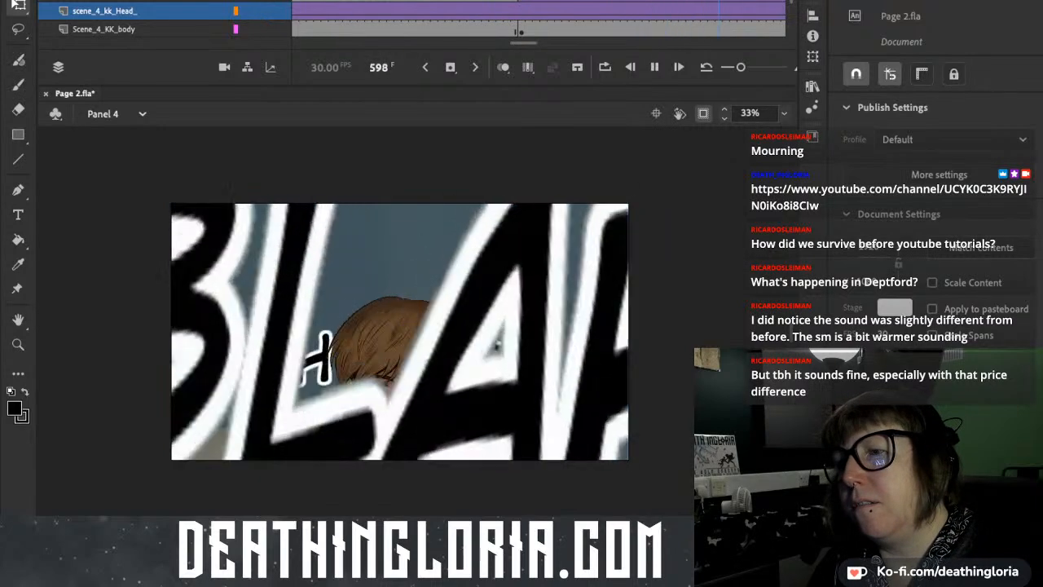
pyautogui.press('Return')
pyautogui.hotkey('alt', ',')
pyautogui.hotkey('alt', ',')
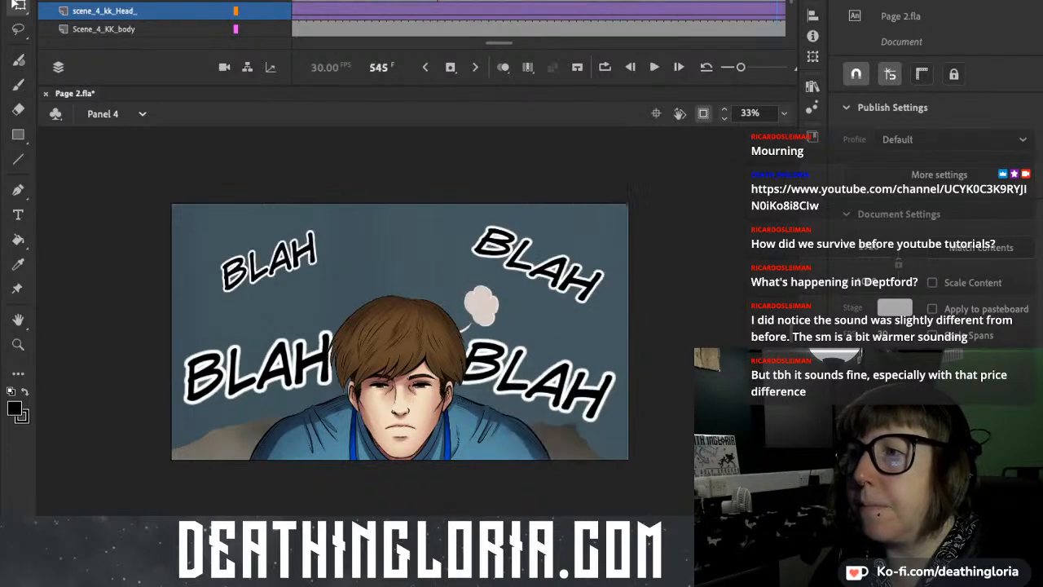
pyautogui.hotkey('alt', '.')
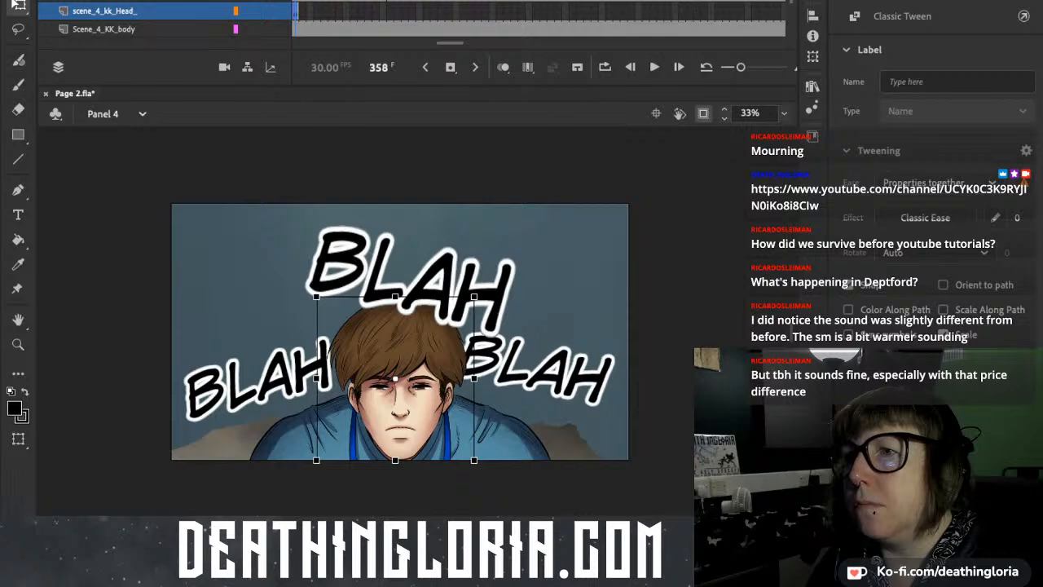
# Stretch the end of the scene_4_kk_Head_ layer's tween from frame 358 to frame 499.
pyautogui.hscroll(-10, 538, 19)
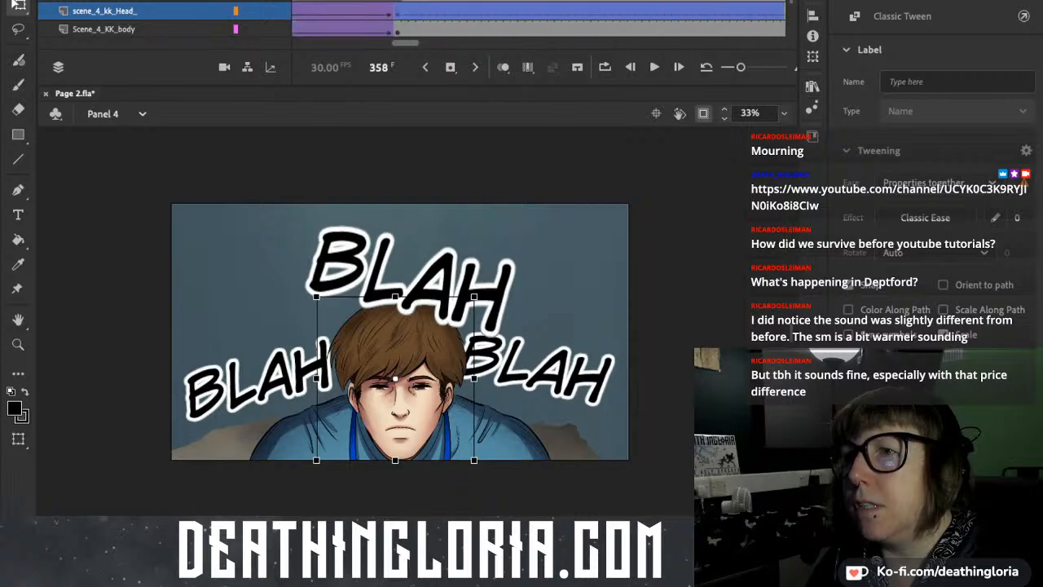
pyautogui.hscroll(2, 538, 20)
pyautogui.hscroll(5, 538, 19)
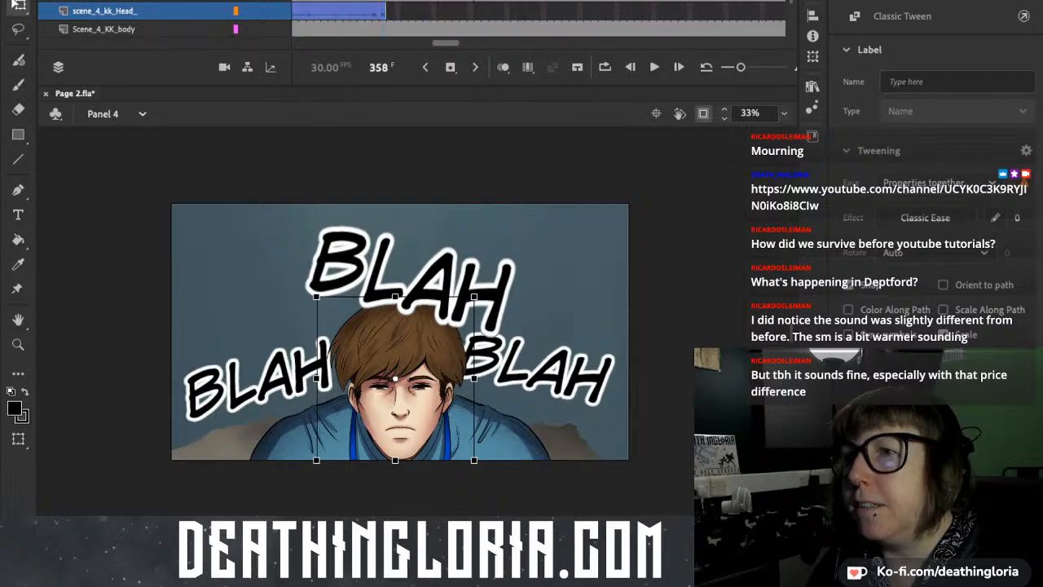
pyautogui.hscroll(-4, 538, 19)
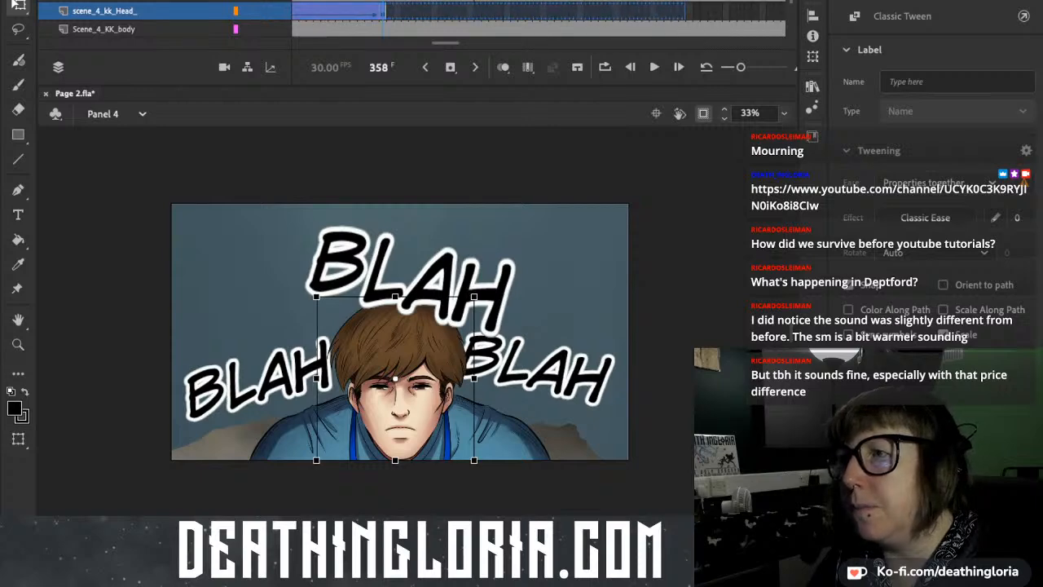
pyautogui.hscroll(-2, 537, 19)
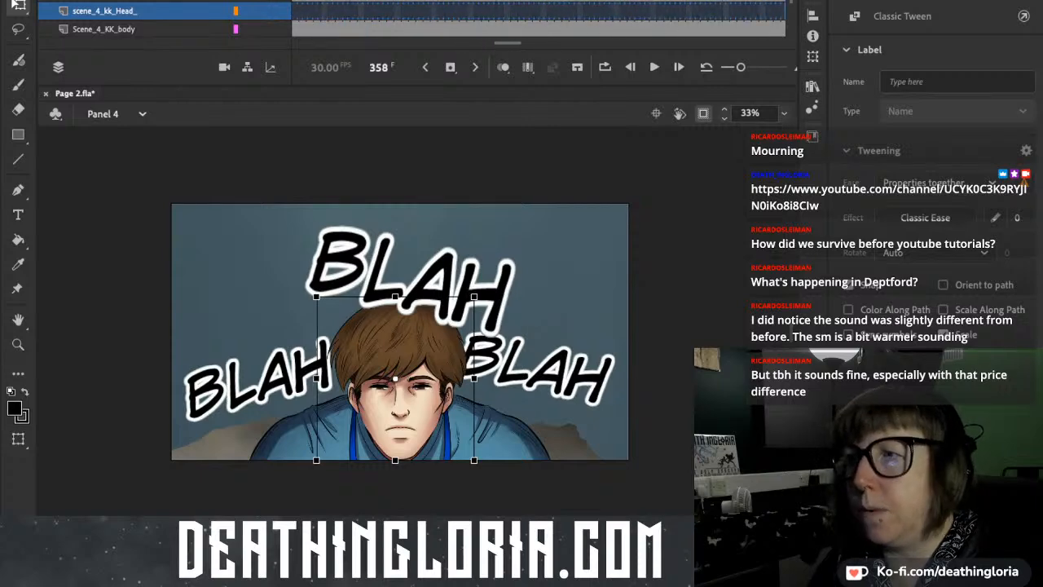
pyautogui.hscroll(-3, 538, 20)
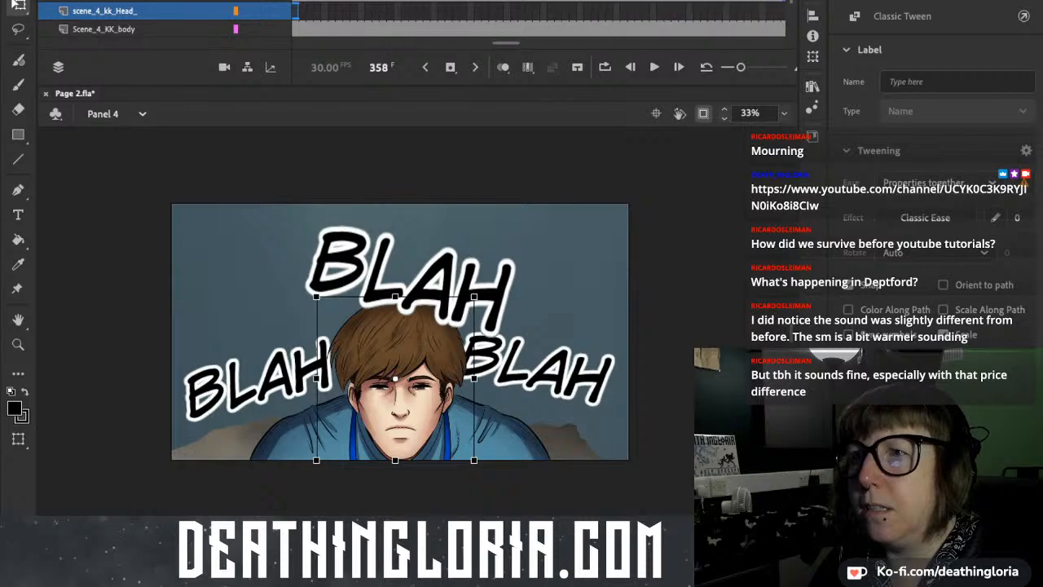
pyautogui.click(494, 2)
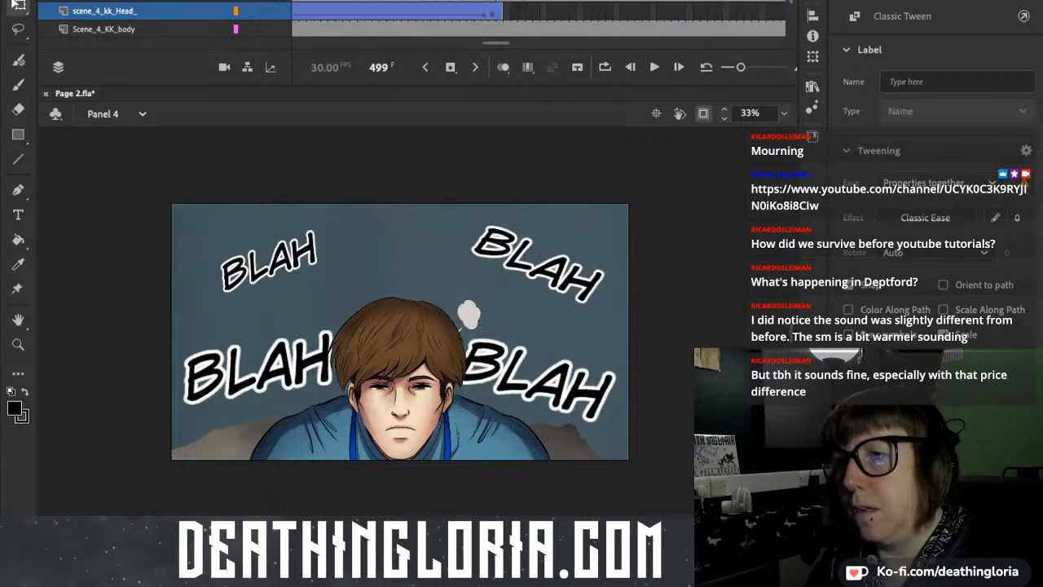
# Play Panel 4 through to frame 525 to check the head's movement against the lettering.
pyautogui.hscroll(-3, 537, 20)
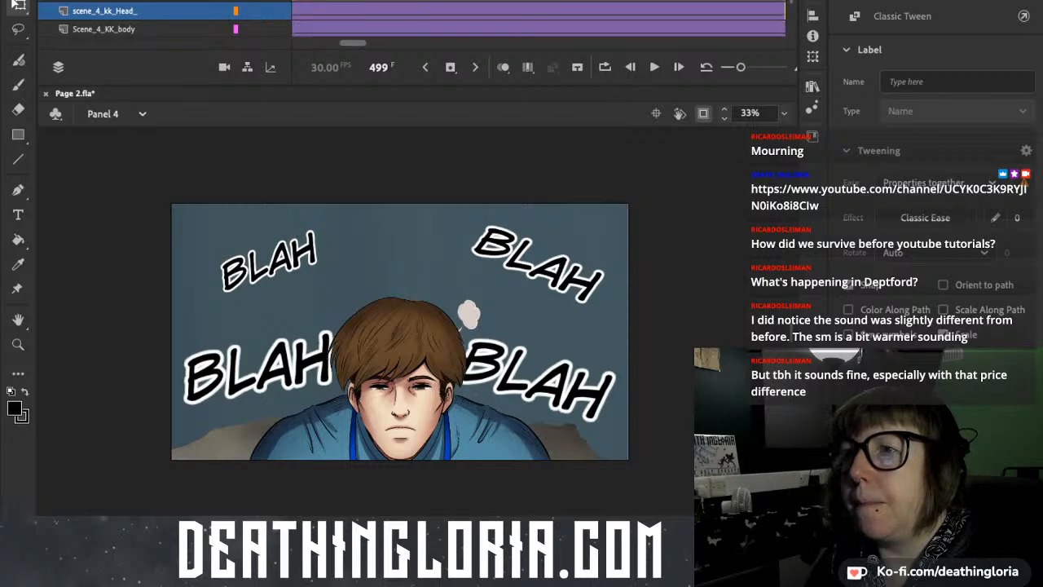
pyautogui.click(411, 1)
pyautogui.press('Return')
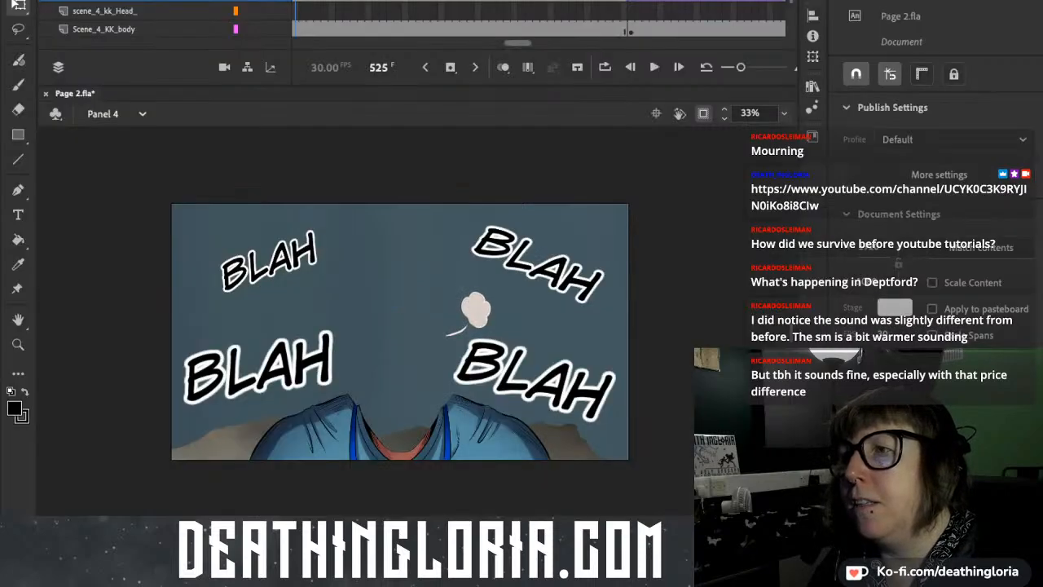
# Extend the scene_4_kk_Head_ layer with the head in place through frame 652.
pyautogui.hscroll(10, 538, 20)
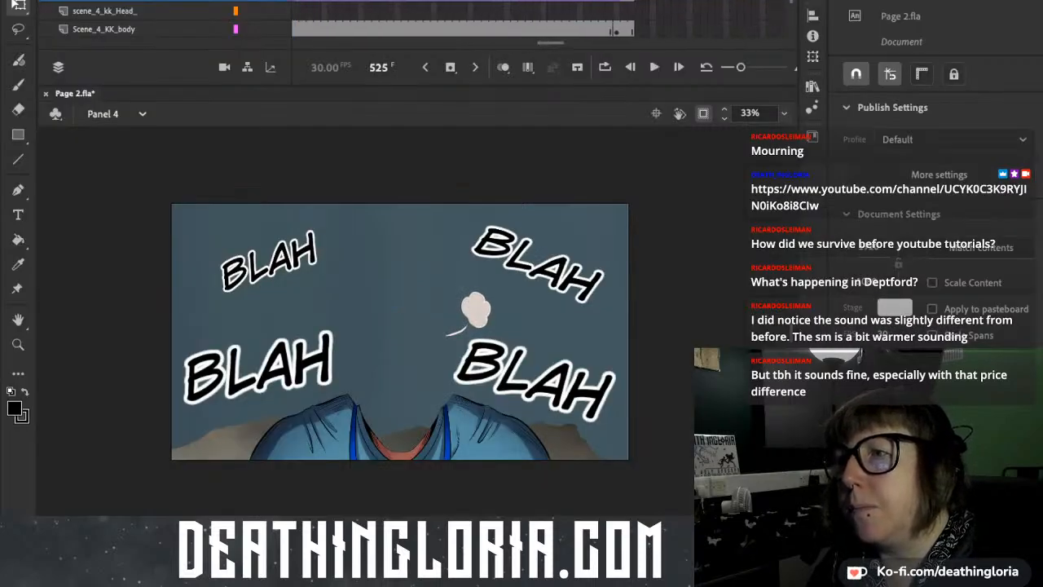
pyautogui.click(631, 11)
pyautogui.press('F6')
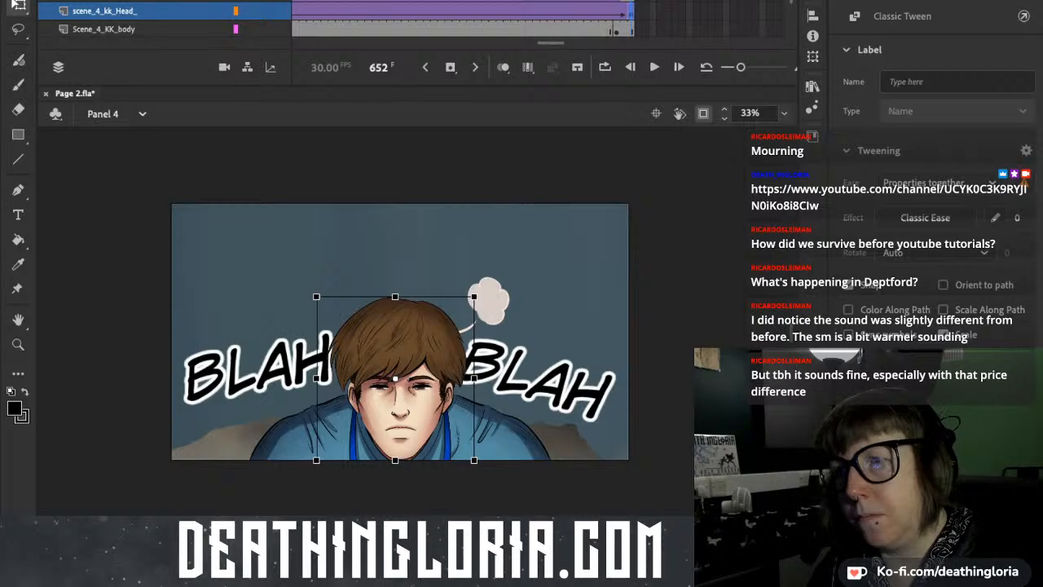
pyautogui.press('Delete')
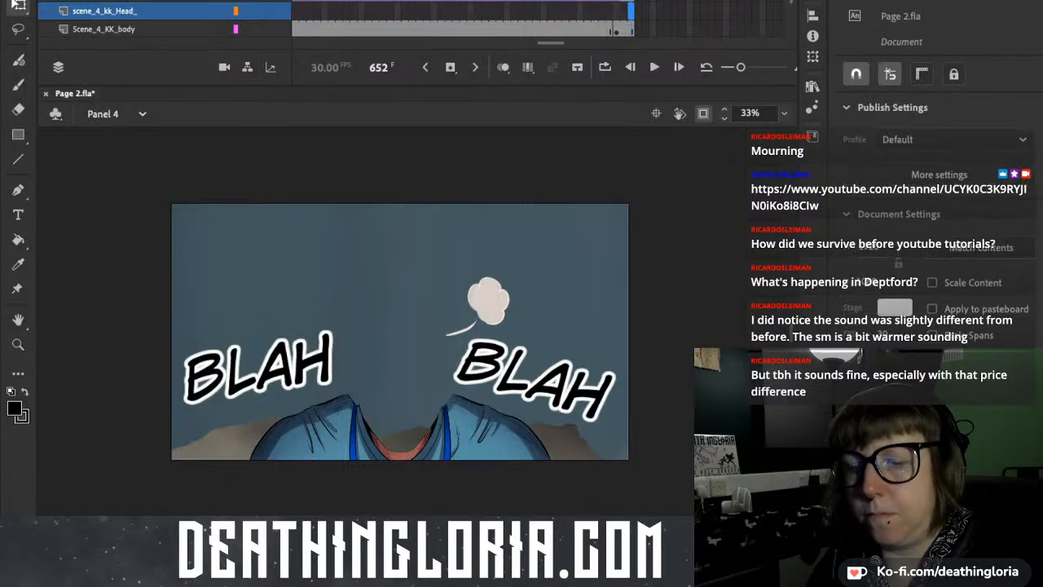
pyautogui.hotkey('ctrl', 'z')
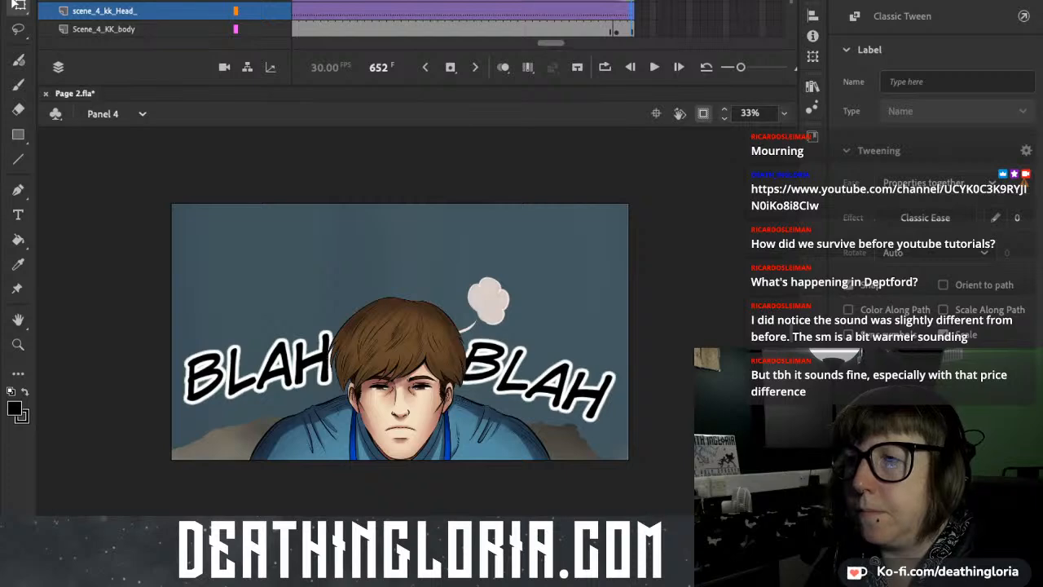
# Remove the classic tween from the scene_4_kk_Head_ layer's frames between its last keyframe and frame 652.
pyautogui.hscroll(-10, 538, 21)
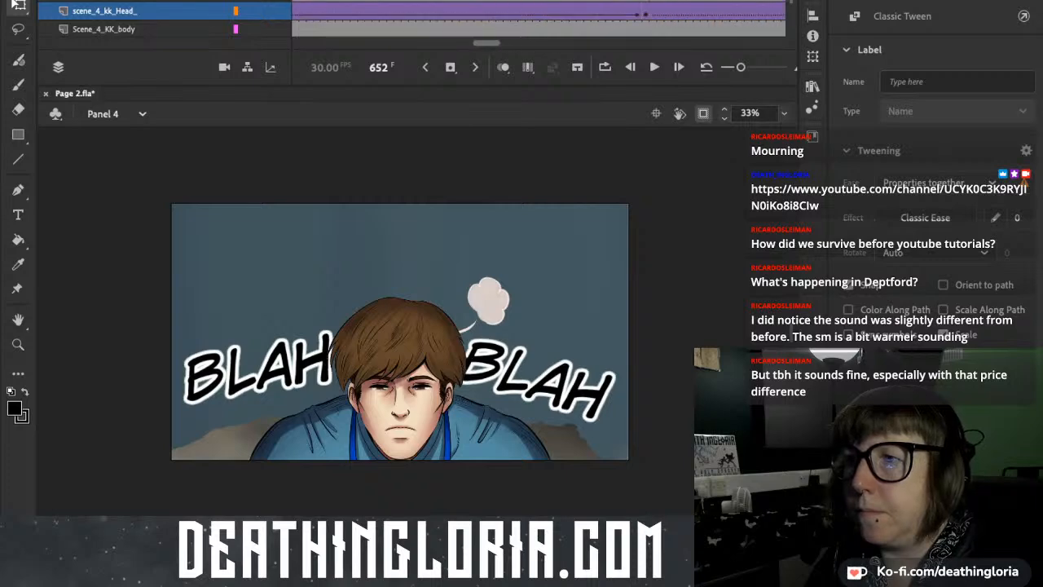
pyautogui.moveTo(368, 1); pyautogui.dragTo(786, 1)
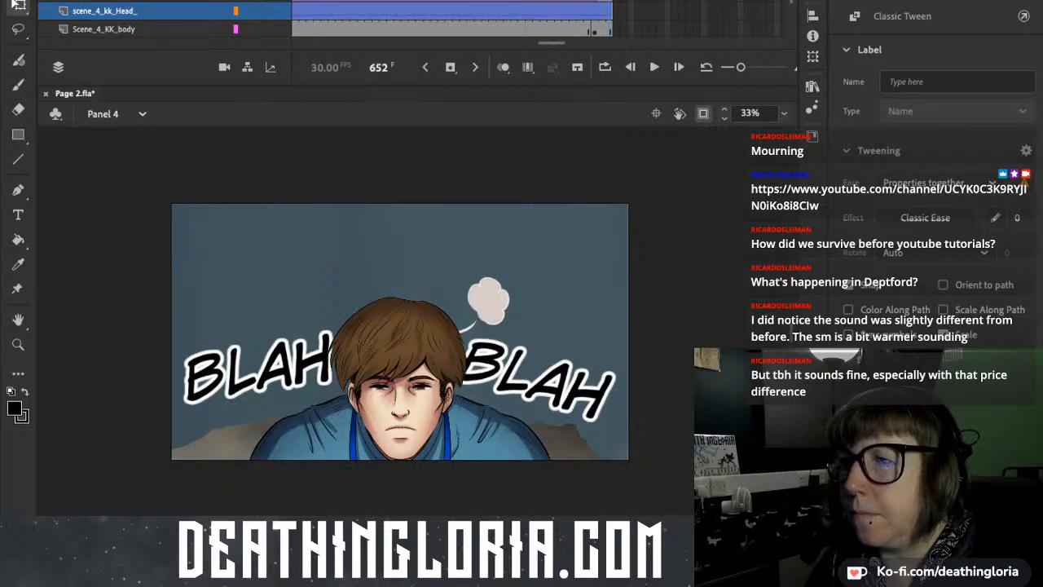
pyautogui.hotkey('ctrl', 'z')
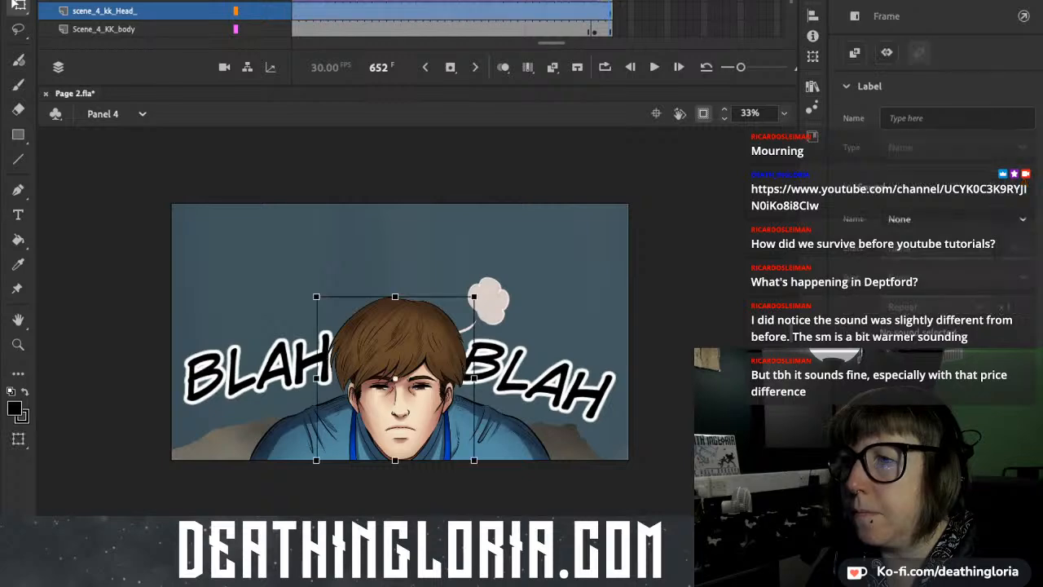
pyautogui.click(660, 11)
pyautogui.hotkey('ctrl', 'z')
pyautogui.hotkey('ctrl', 'z')
pyautogui.hotkey('ctrl', 'z')
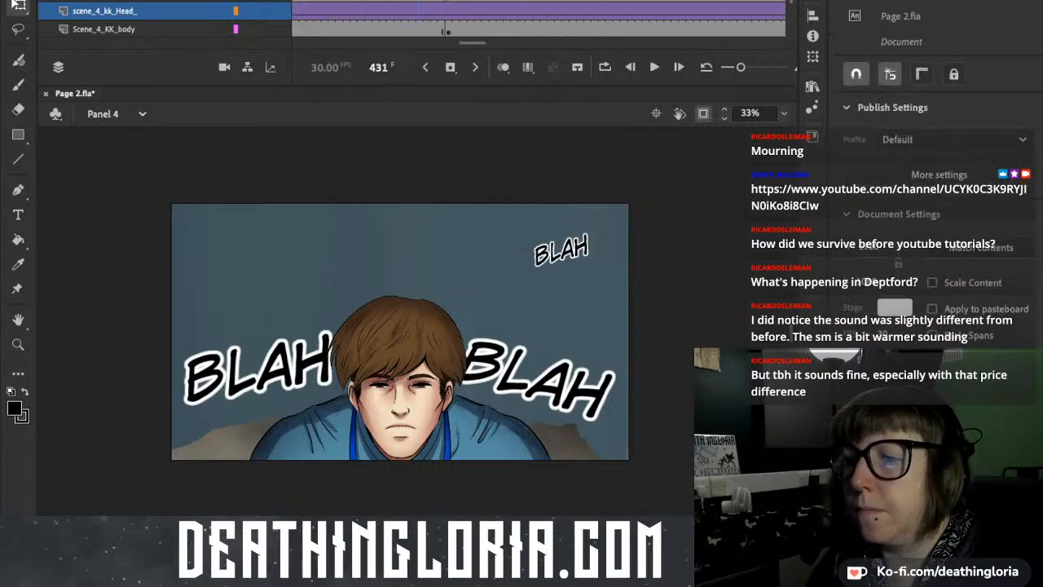
# Replay Panel 4 from frame 431 to frame 576 to check that the head holds still.
pyautogui.press('Return')
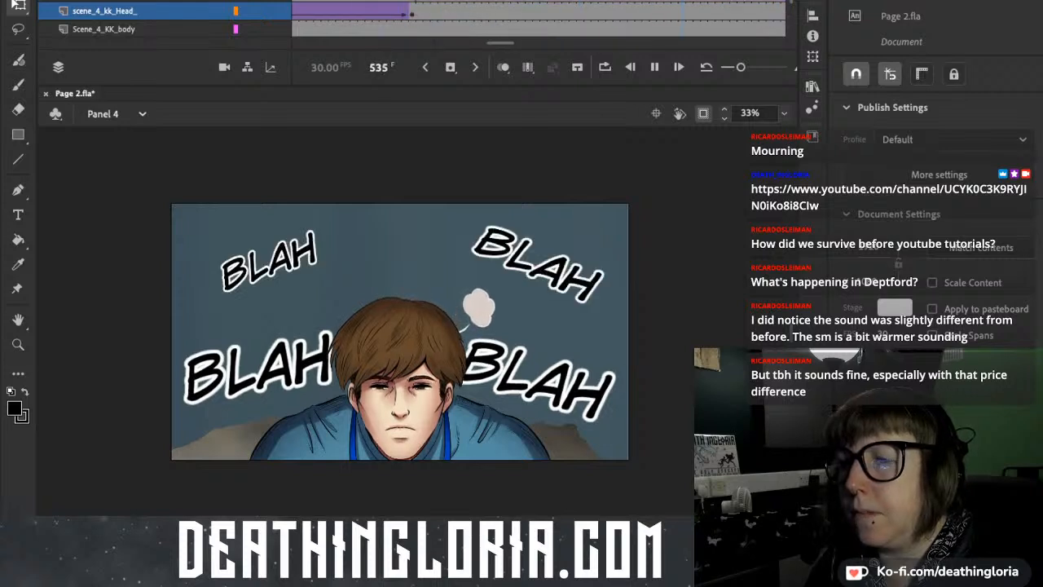
pyautogui.press('Return')
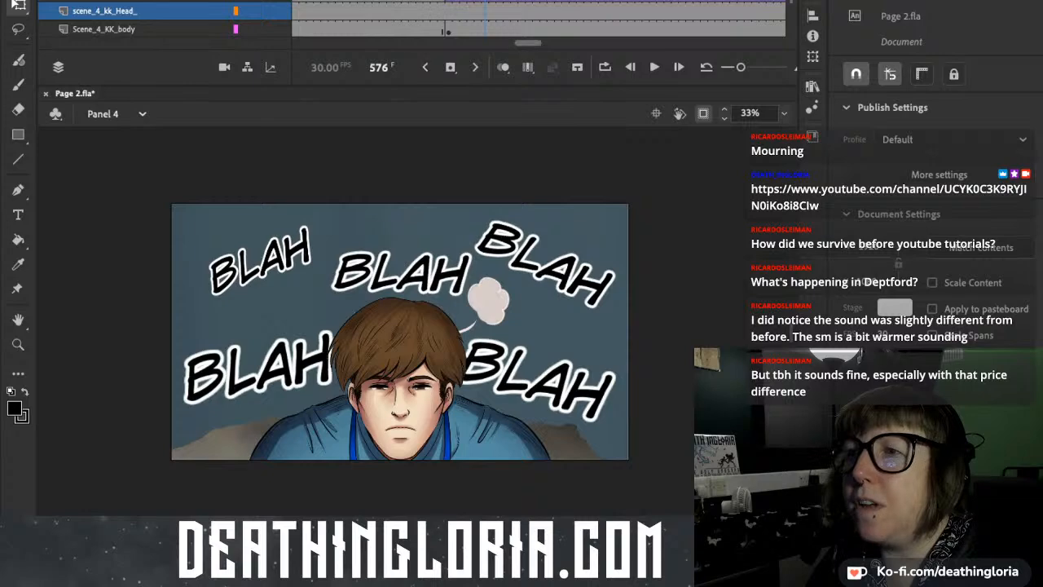
pyautogui.hscroll(-6, 538, 19)
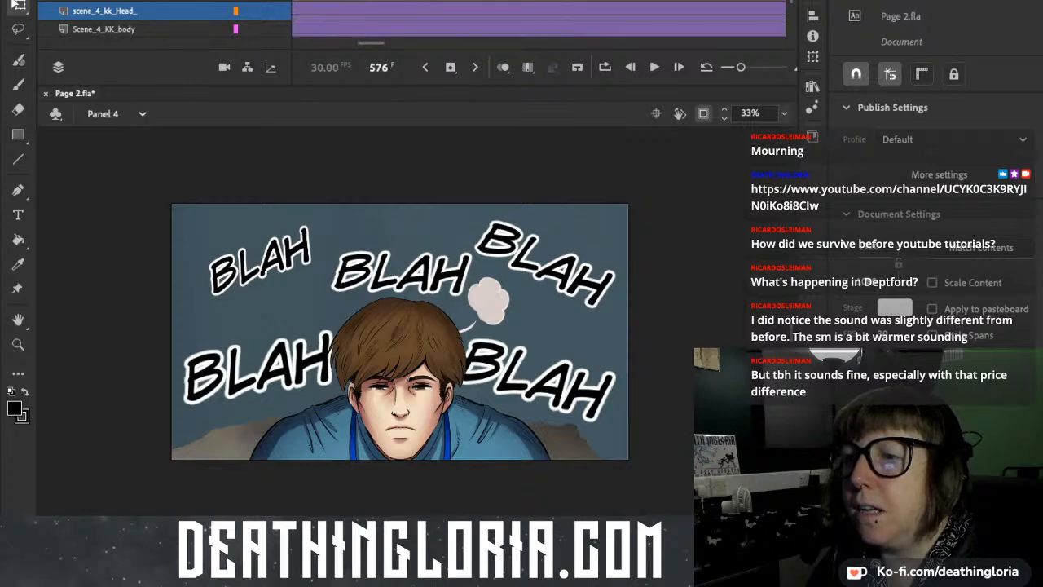
# Review the Panel 5 animation up to frame 551, glance at the start of Panel 6, and return to Panel 5.
pyautogui.press('Return')
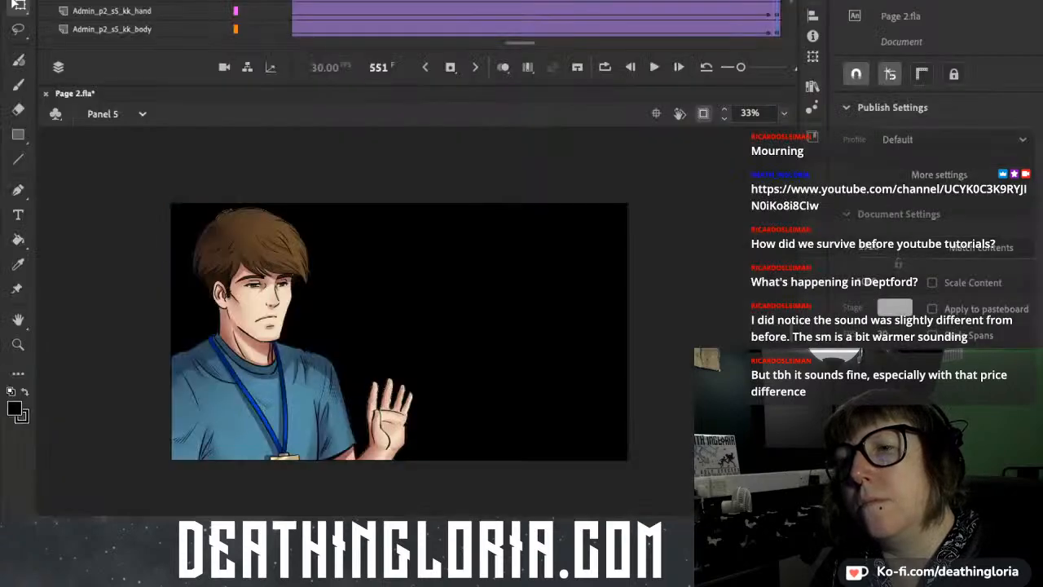
pyautogui.press('Return')
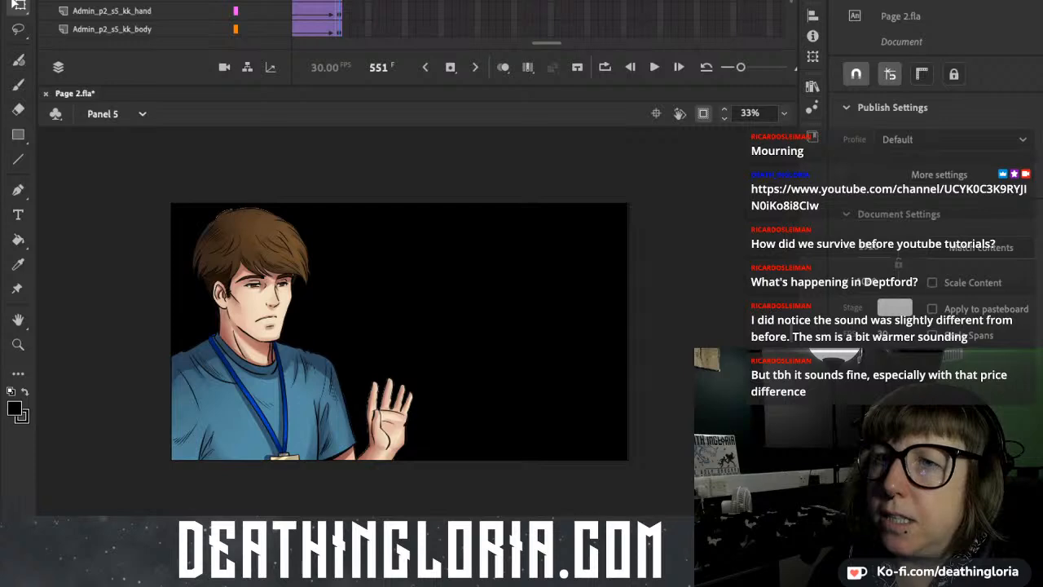
pyautogui.press('pagedown')
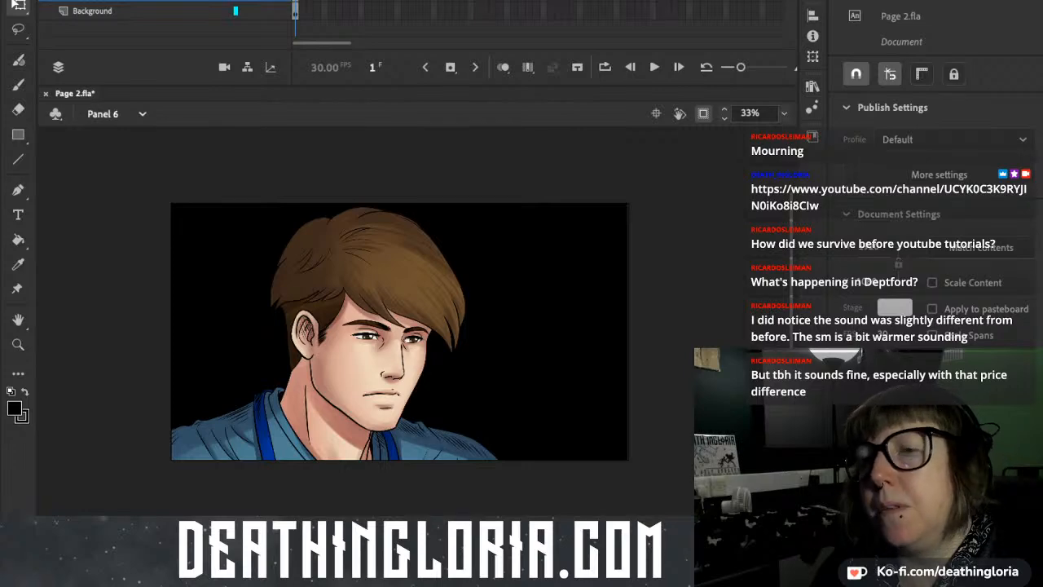
pyautogui.press('pageup')
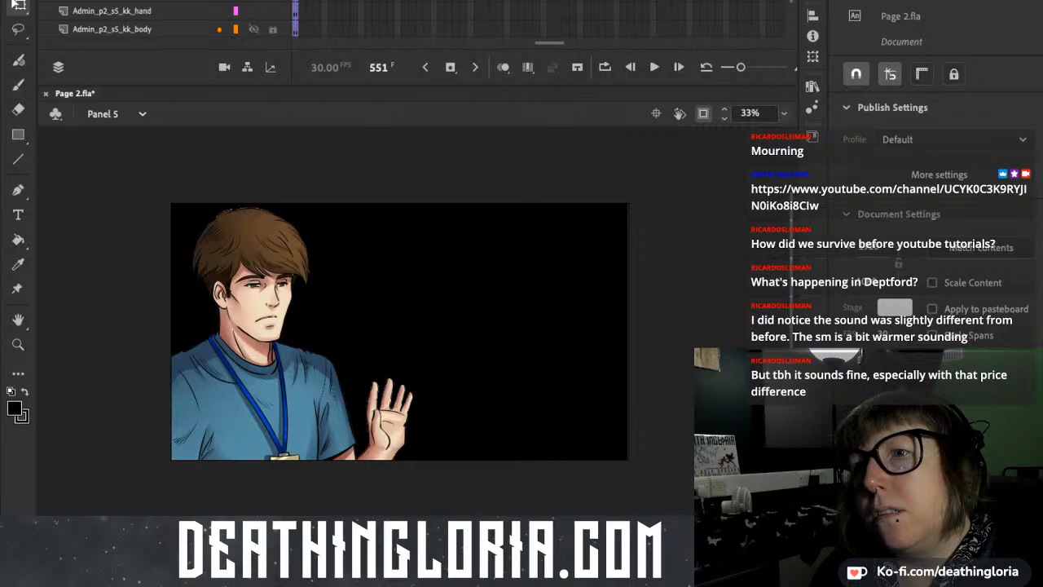
# Turn on the camera in Panel 5 and scrub the animation between frames 496 and 551.
pyautogui.click(224, 67)
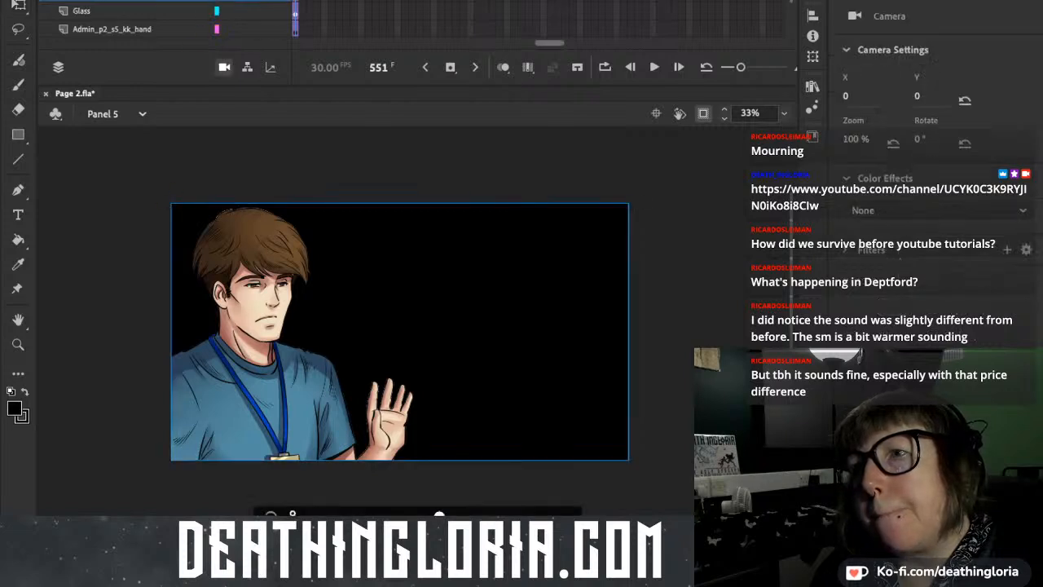
pyautogui.click(331, 2)
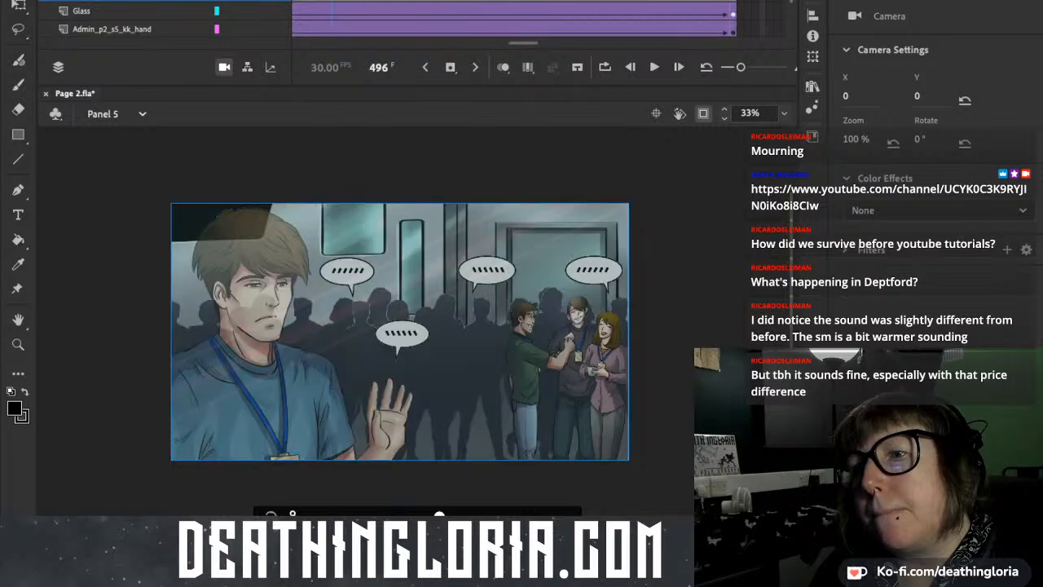
pyautogui.moveTo(332, 1); pyautogui.dragTo(485, 2)
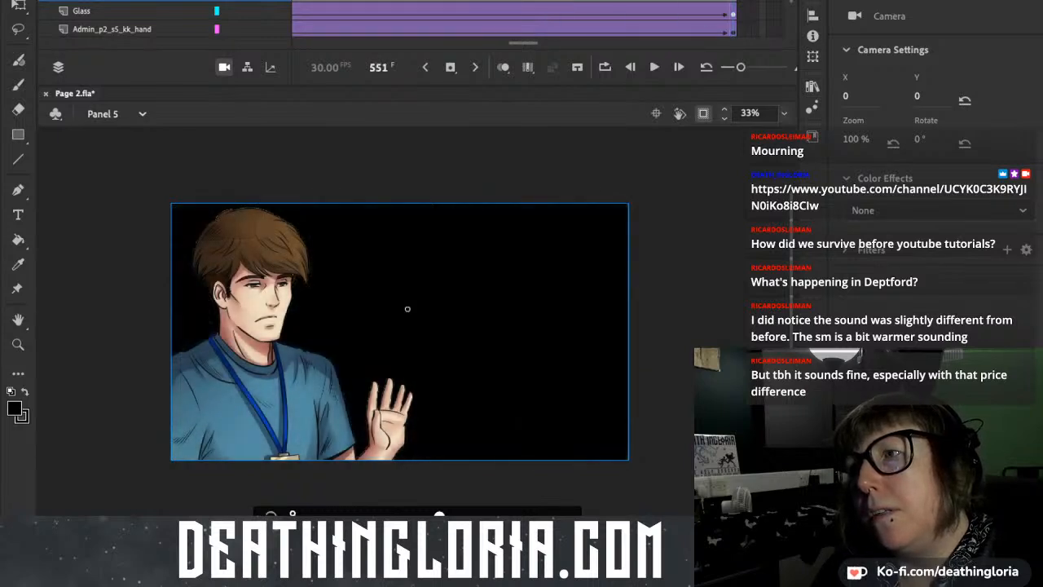
# Insert keyframes at frame 600 on the Glass, Admin_p2_s5_kk_hand and Admin_p2_s5_kk_body layers, extending their classic tweens.
pyautogui.moveTo(523, 43); pyautogui.dragTo(545, 43)
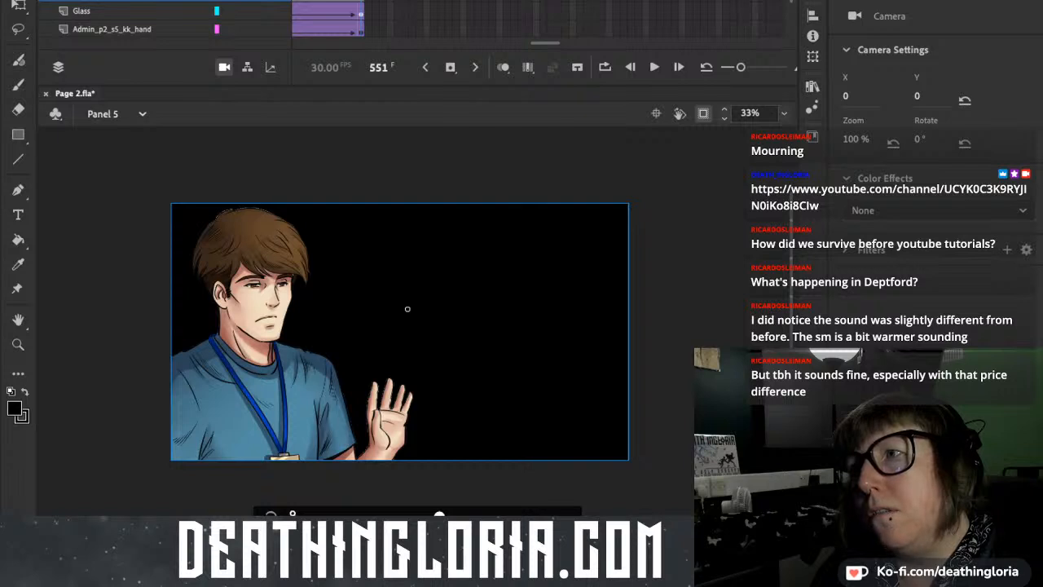
pyautogui.moveTo(719, 2); pyautogui.dragTo(719, 30)
pyautogui.press('F5')
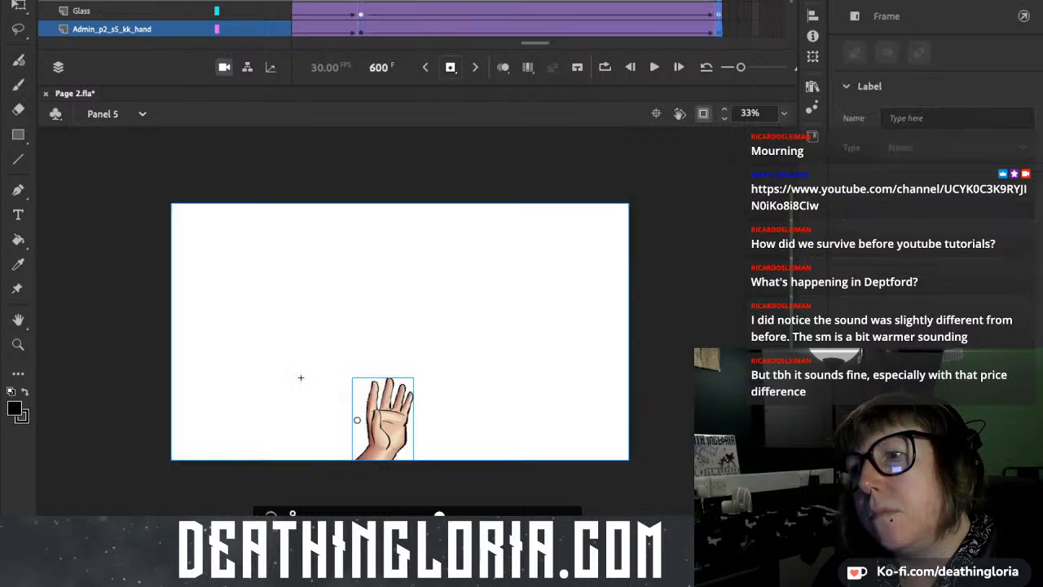
pyautogui.scroll(-1, 423, 20)
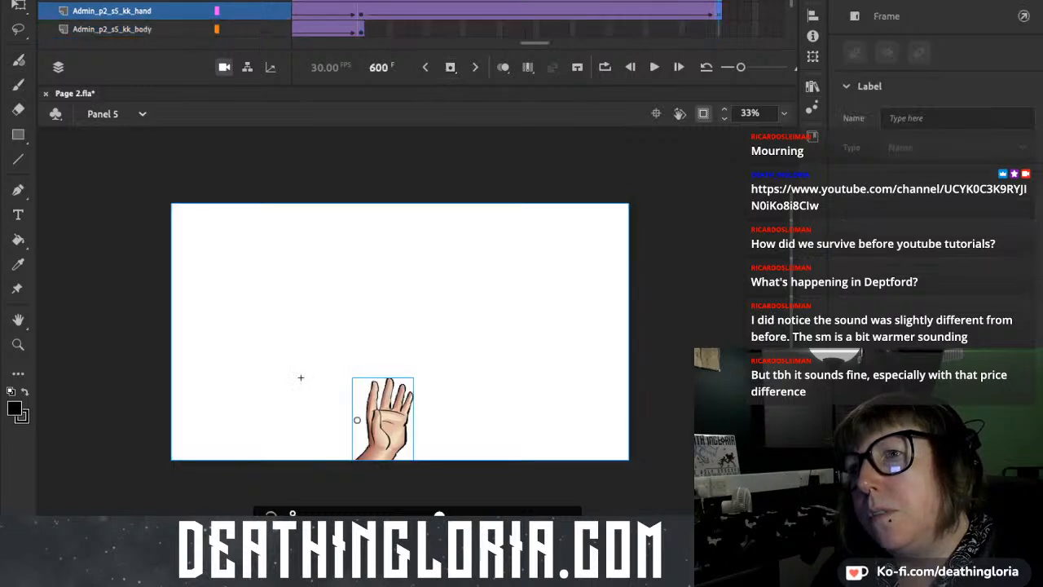
pyautogui.click(718, 29)
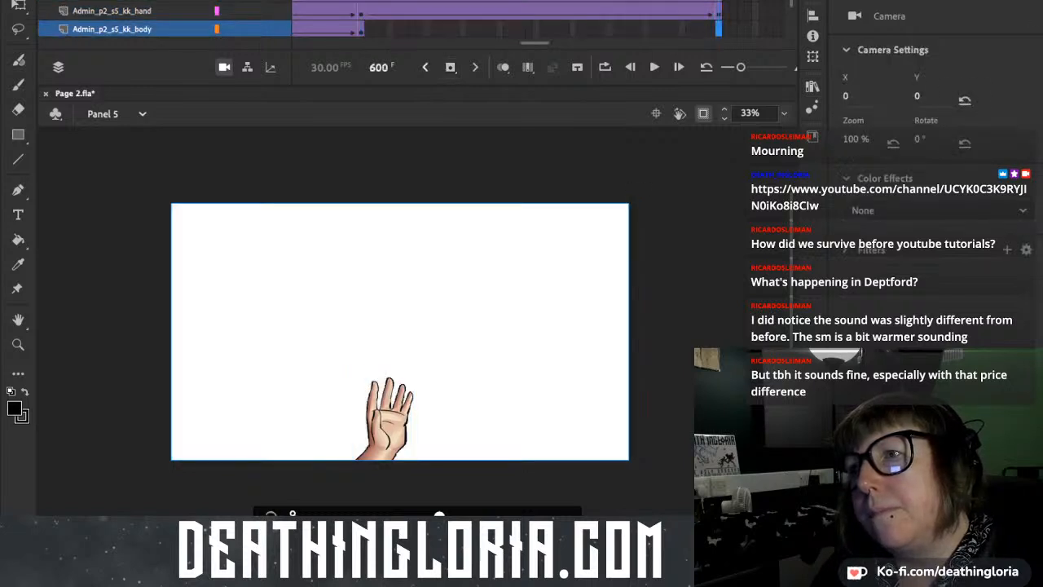
pyautogui.click(451, 68)
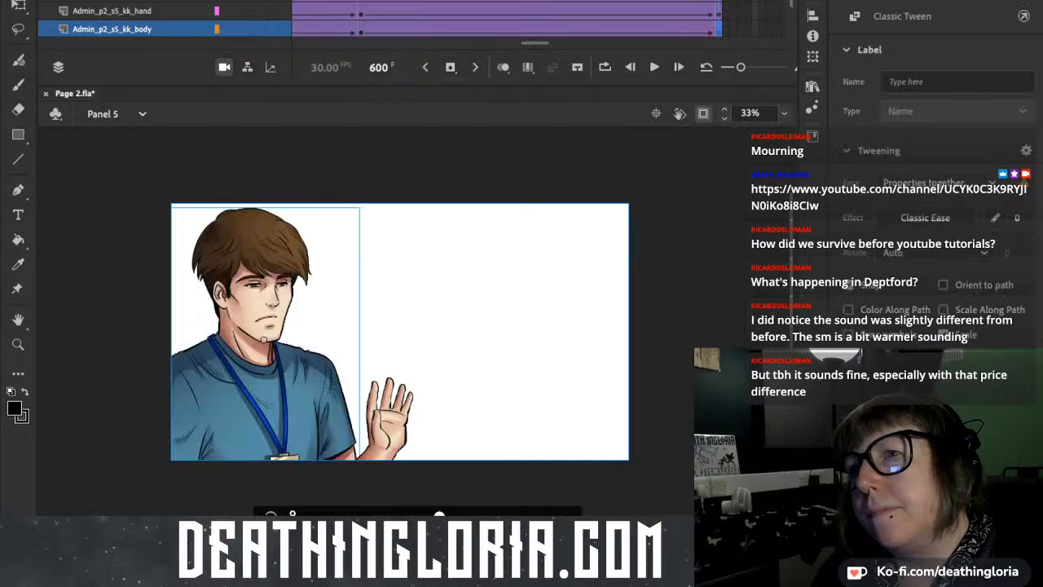
# Insert a keyframe at frame 600 on the Admin_P2_S6_Fade_Out layer so the black overlay extends to that frame.
pyautogui.scroll(-2, 375, 20)
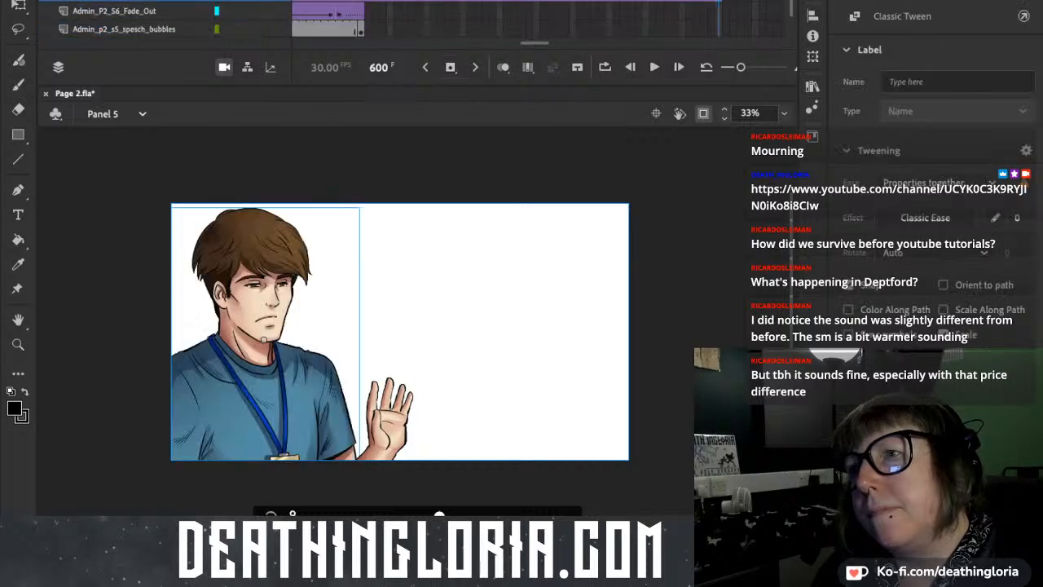
pyautogui.scroll(-1, 375, 16)
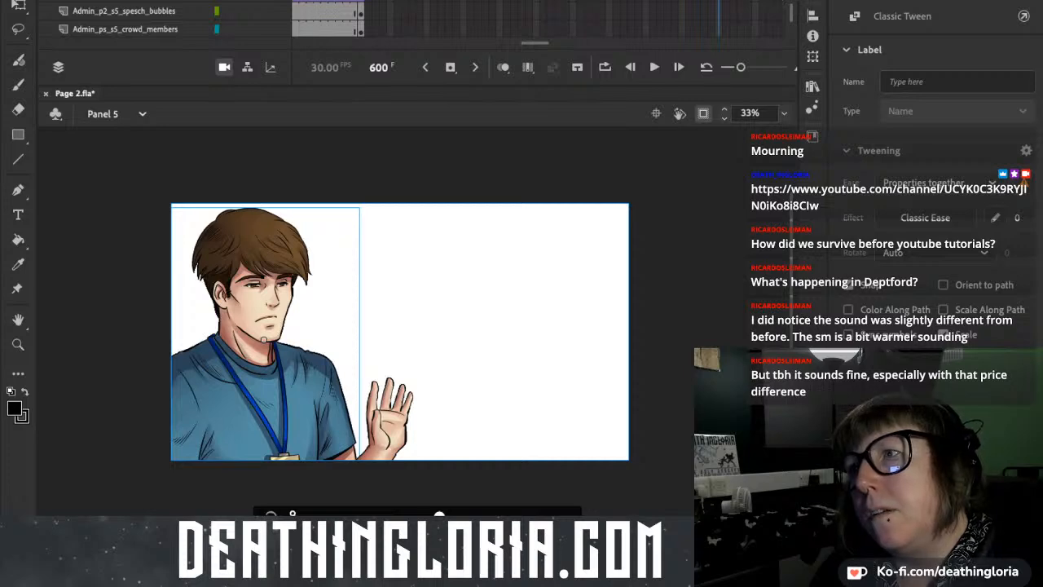
pyautogui.press('Escape')
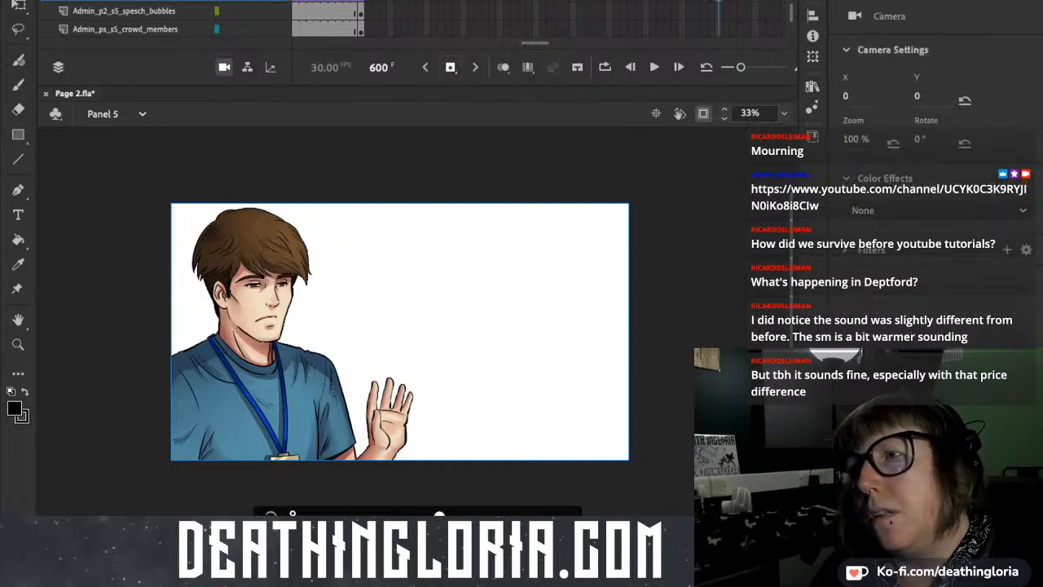
pyautogui.click(451, 68)
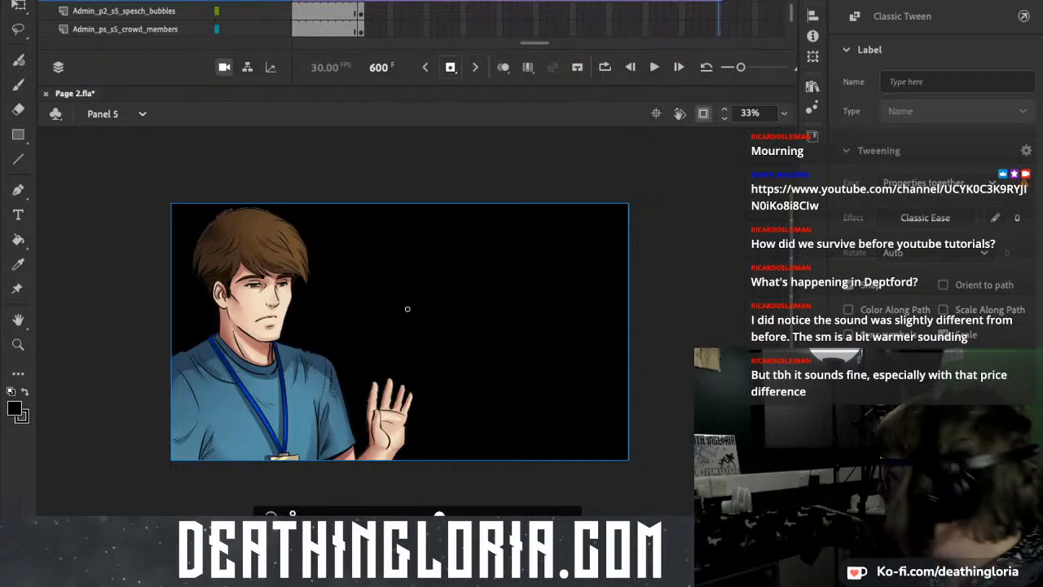
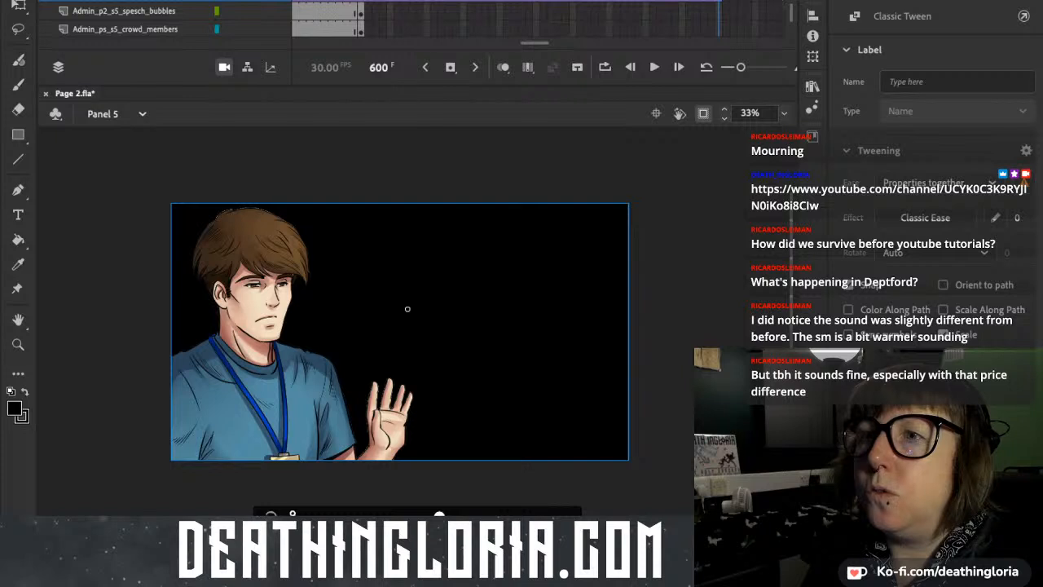
# Play the Panel 5 animation through the extended section after frame 548 and stop around frame 570.
pyautogui.click(316, 1)
pyautogui.press('Return')
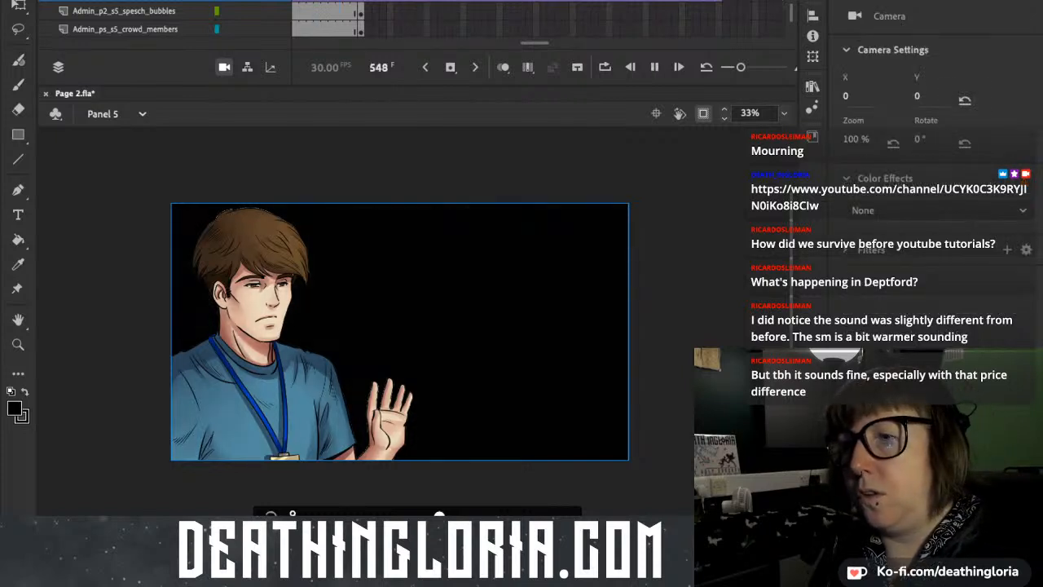
pyautogui.press('Return')
pyautogui.scroll(5, 505, 18)
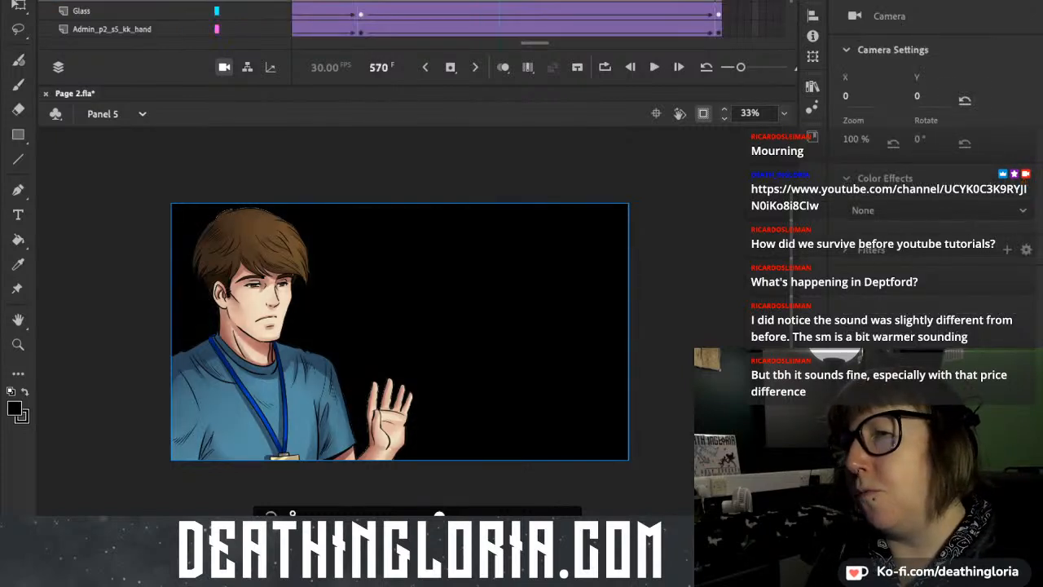
# Set up camera keyframes at frames 551 and 600 in Panel 5 with a classic tween between them.
pyautogui.click(361, 2)
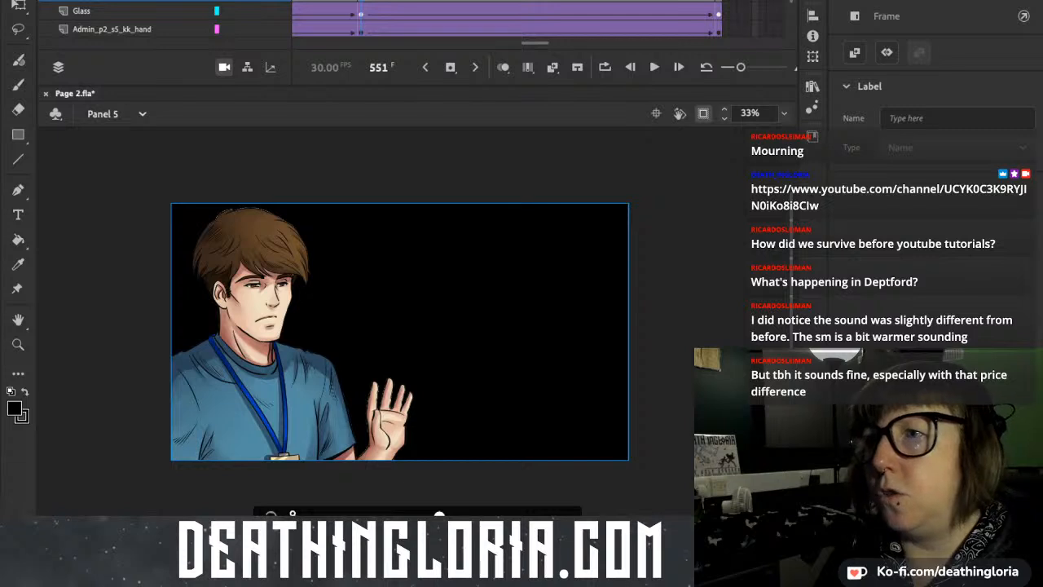
pyautogui.moveTo(361, 2); pyautogui.dragTo(646, 2)
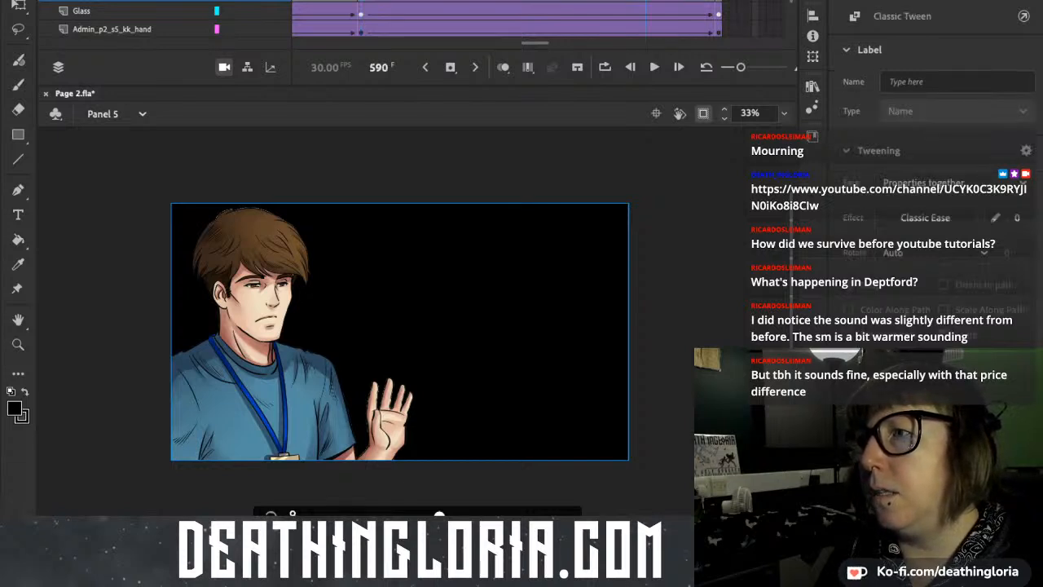
pyautogui.click(719, 1)
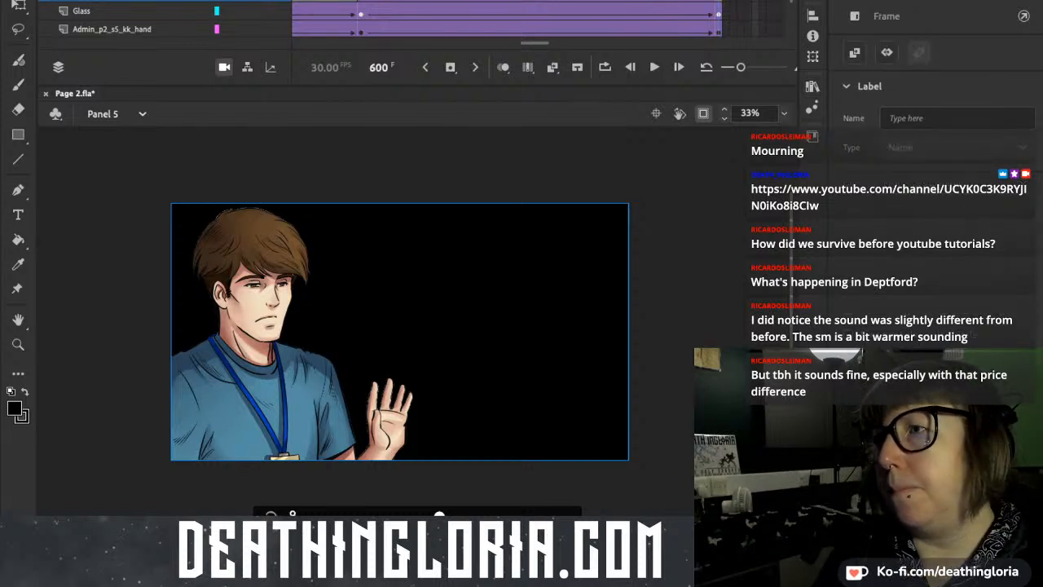
pyautogui.click(399, 332)
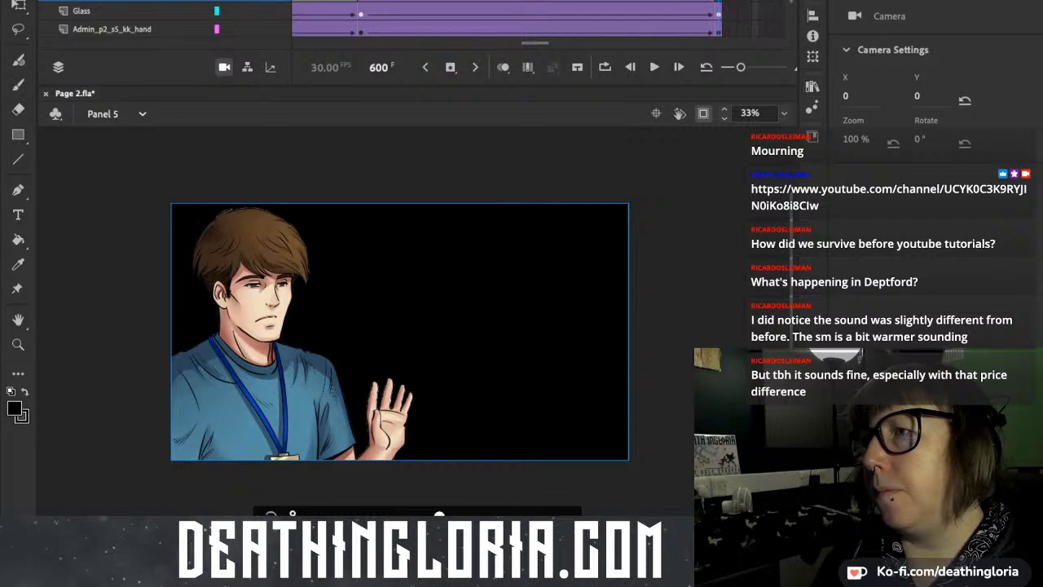
pyautogui.moveTo(718, 1); pyautogui.dragTo(716, 1)
pyautogui.press('.')
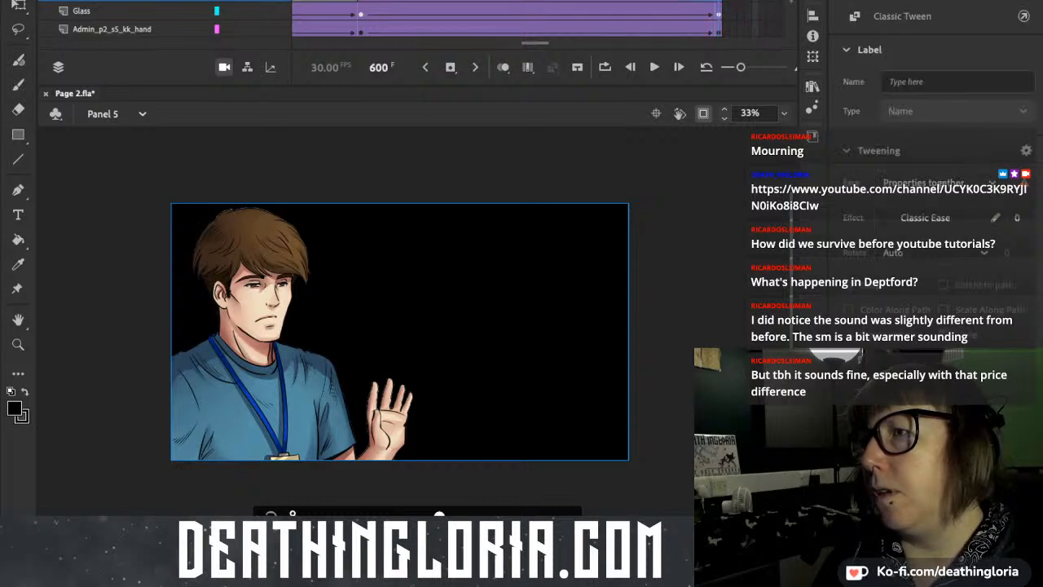
pyautogui.moveTo(719, 2); pyautogui.dragTo(689, 2)
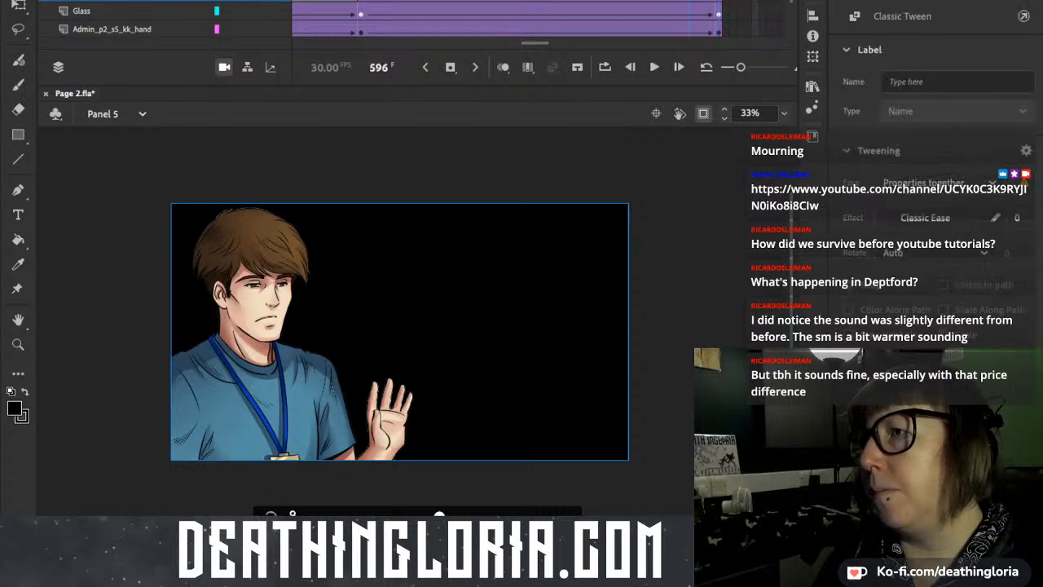
pyautogui.click(718, 1)
pyautogui.click(719, 2)
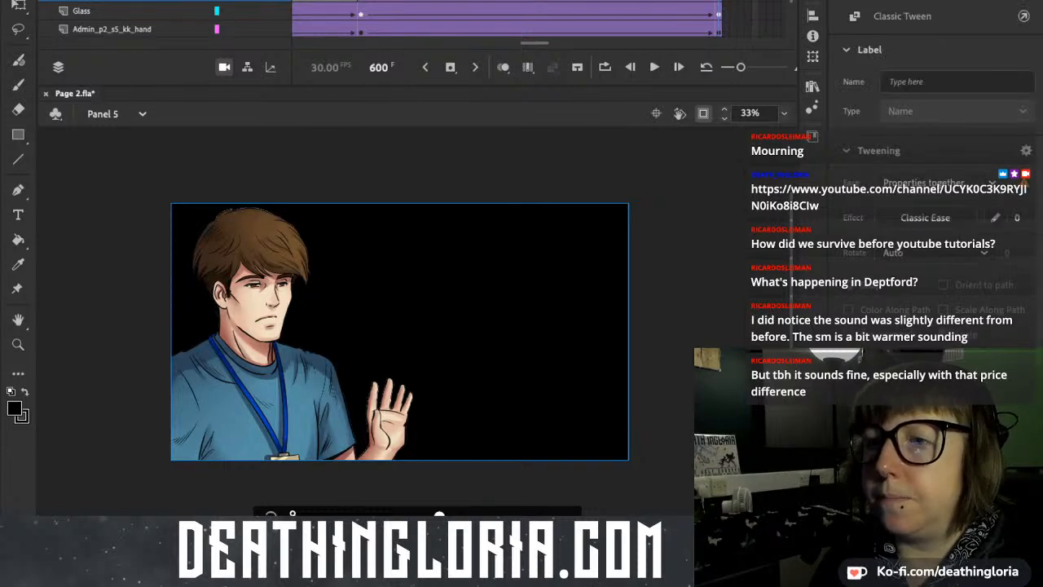
# Zoom the camera to 144% at X 495, Y 324 on frame 600 and compare the framing with the start of Panel 6.
pyautogui.moveTo(439, 515); pyautogui.dragTo(558, 514)
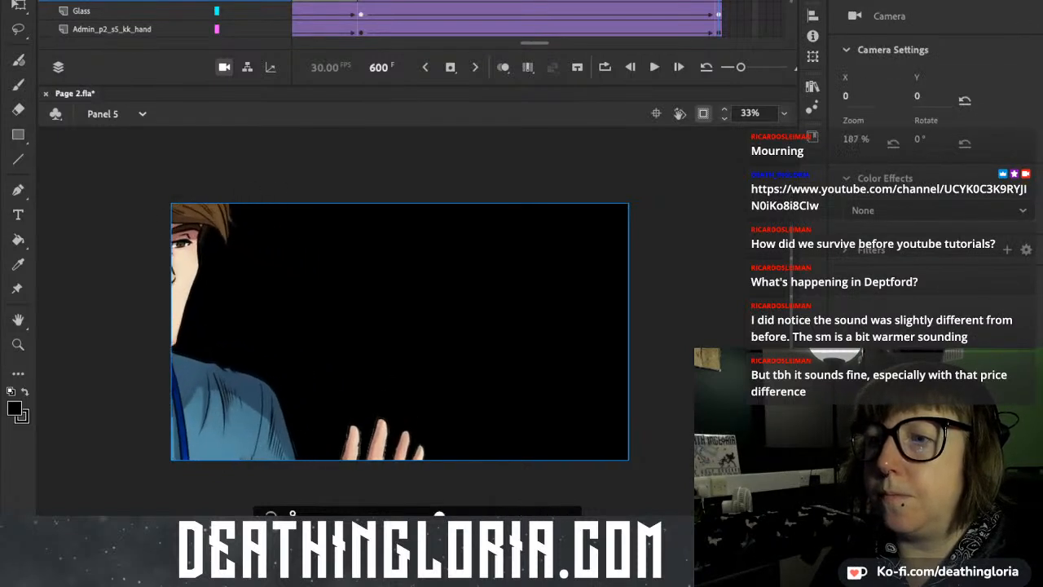
pyautogui.moveTo(391, 326); pyautogui.dragTo(438, 209)
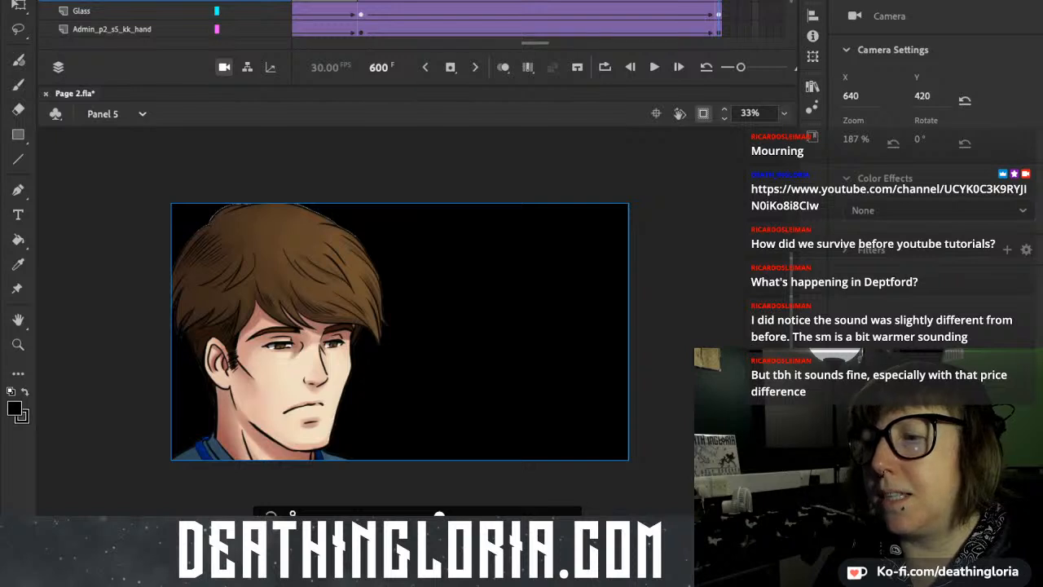
pyautogui.moveTo(439, 515); pyautogui.dragTo(400, 515)
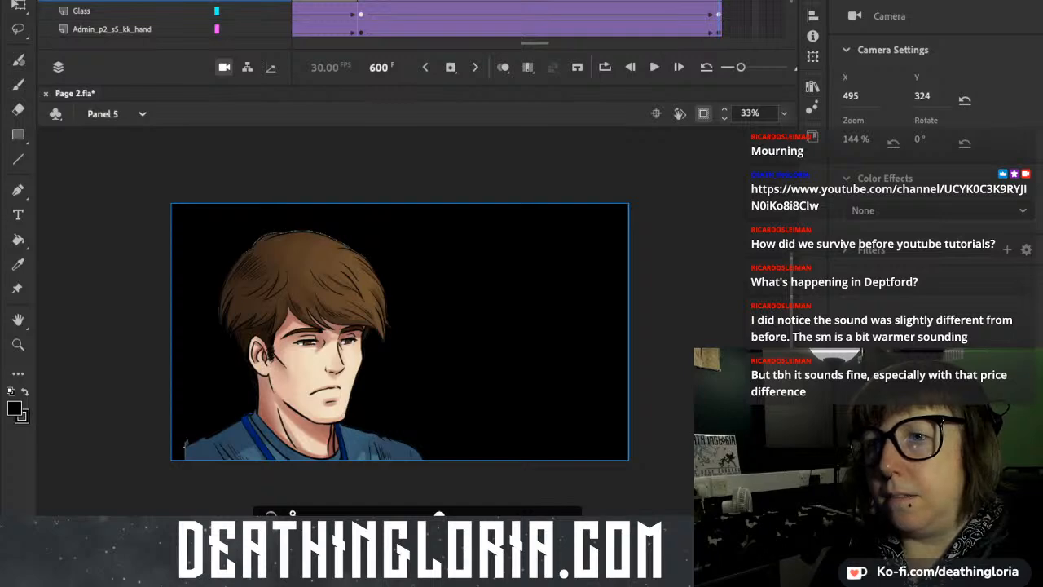
pyautogui.press('pagedown')
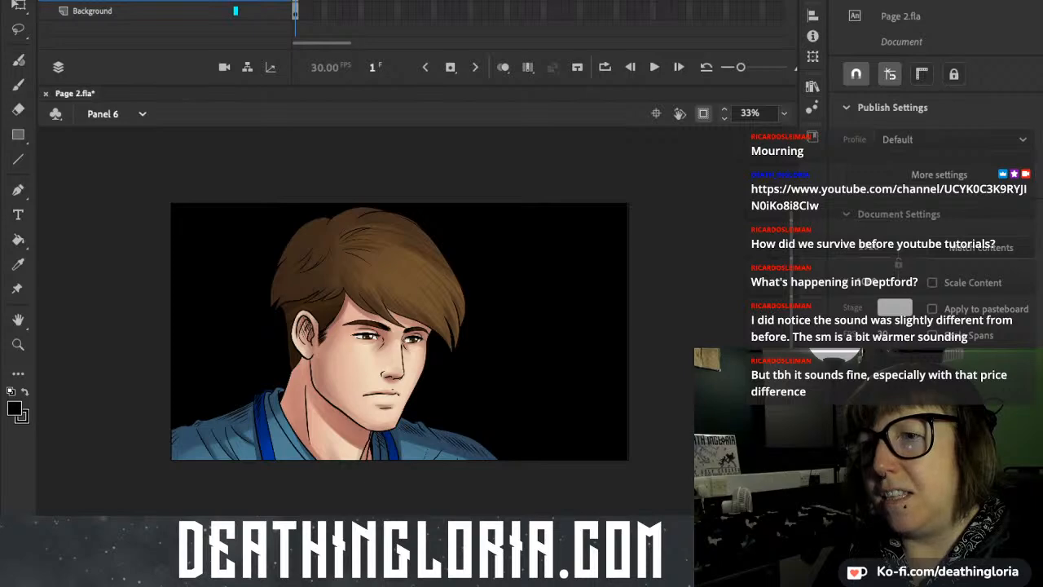
pyautogui.press('pageup')
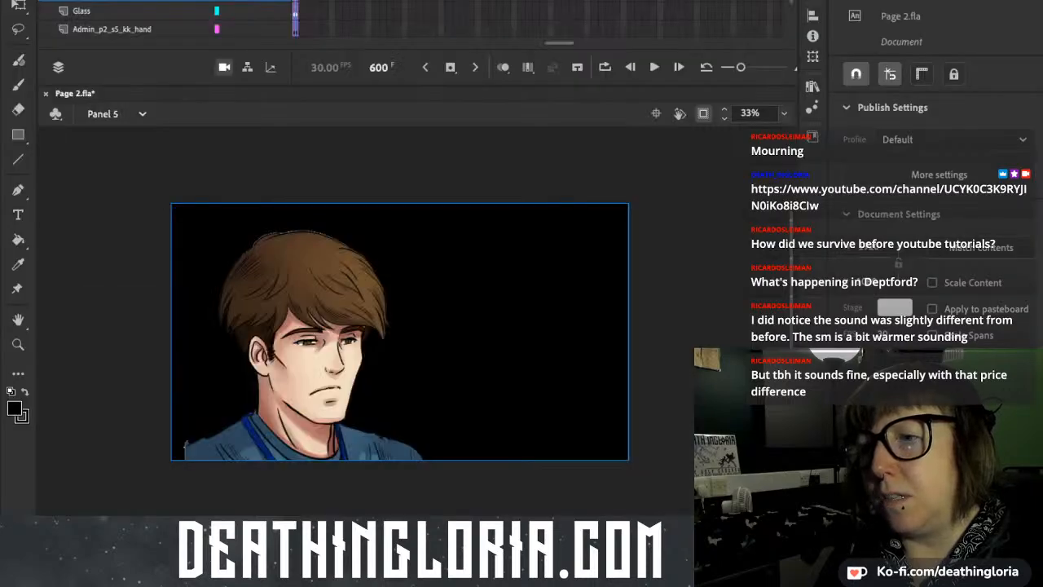
# Try to adjust the framing at frame 600 by moving the artwork on the stage, and undo the body clip's shift.
pyautogui.click(399, 332)
pyautogui.press('Right')
pyautogui.press('Right')
pyautogui.press('Right')
pyautogui.press('Right')
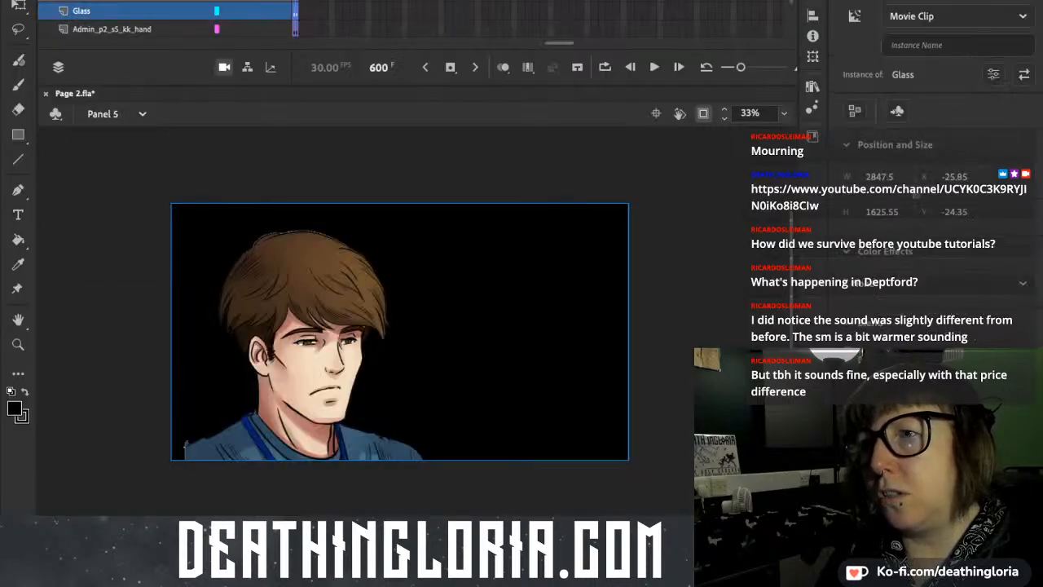
pyautogui.click(295, 1)
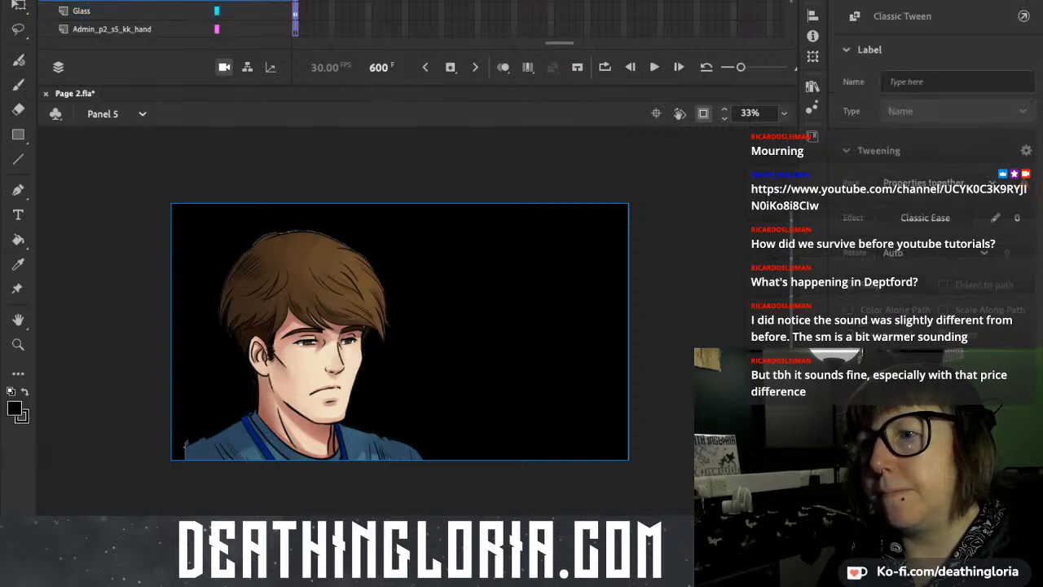
pyautogui.moveTo(399, 332); pyautogui.dragTo(405, 331)
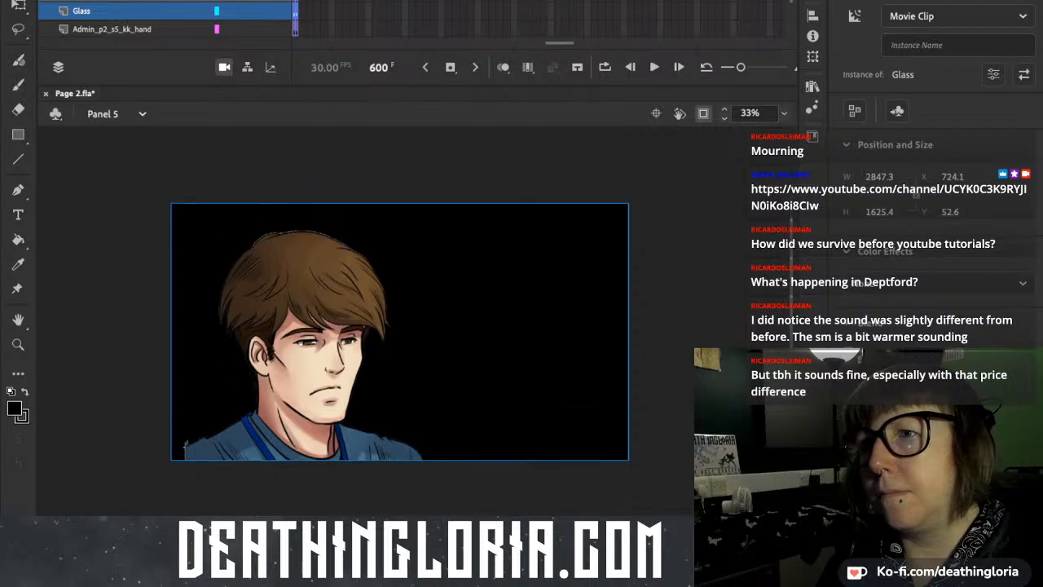
pyautogui.click(112, 2)
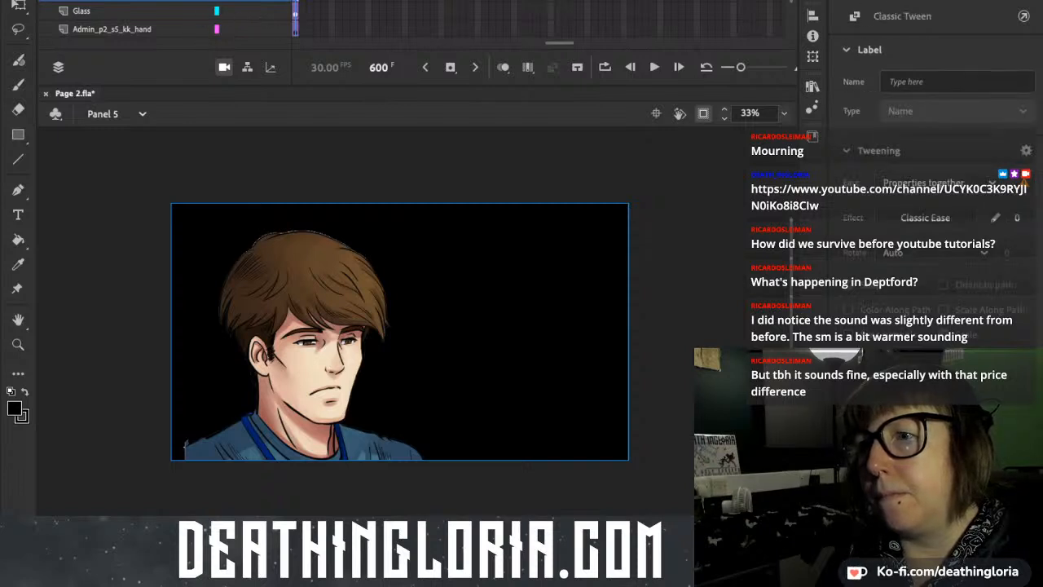
pyautogui.moveTo(306, 351); pyautogui.dragTo(392, 357)
pyautogui.moveTo(322, 391); pyautogui.dragTo(308, 391)
pyautogui.press('super+z')
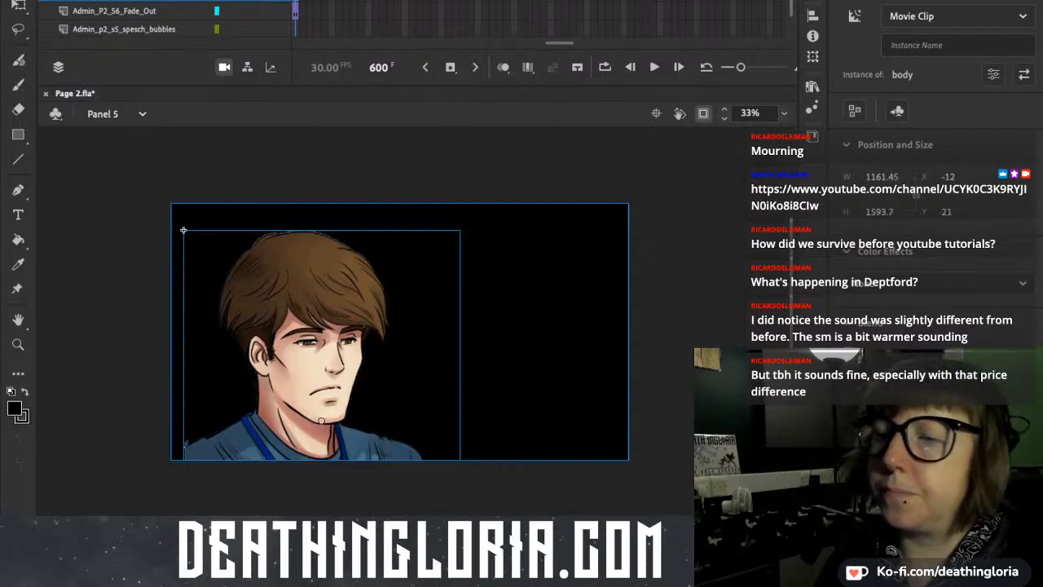
pyautogui.press('super+z')
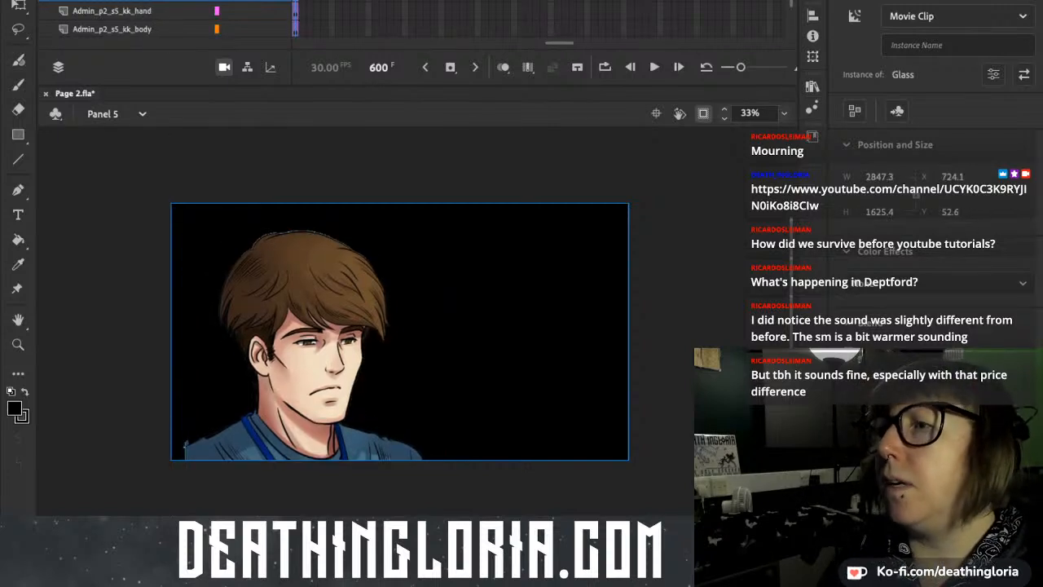
# Try to shift the body clip slightly upward at frame 600 and undo the move.
pyautogui.moveTo(293, 11); pyautogui.dragTo(502, 29)
pyautogui.hscroll(-2, 503, 28)
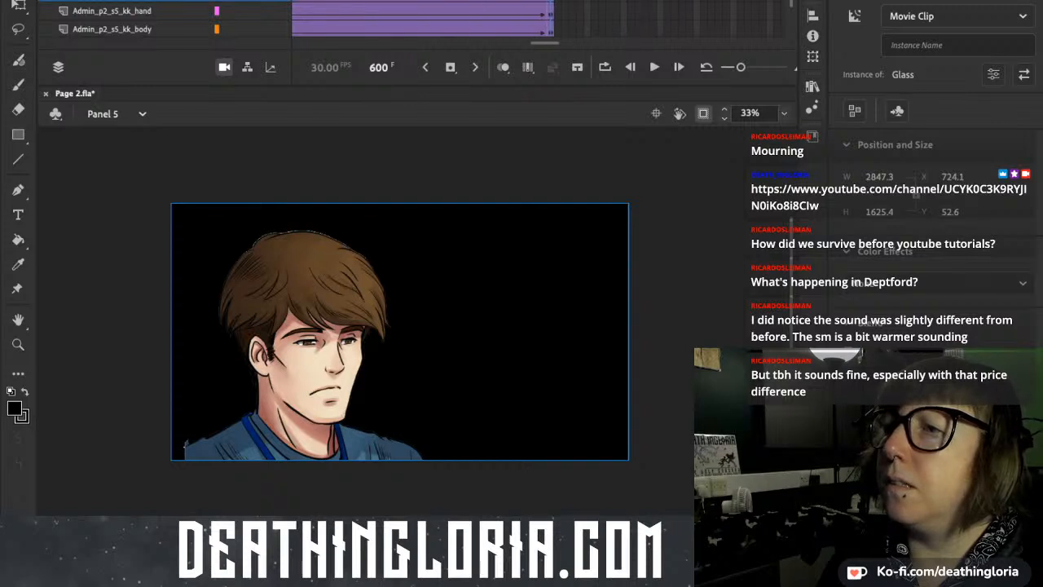
pyautogui.moveTo(551, 2); pyautogui.dragTo(389, 1)
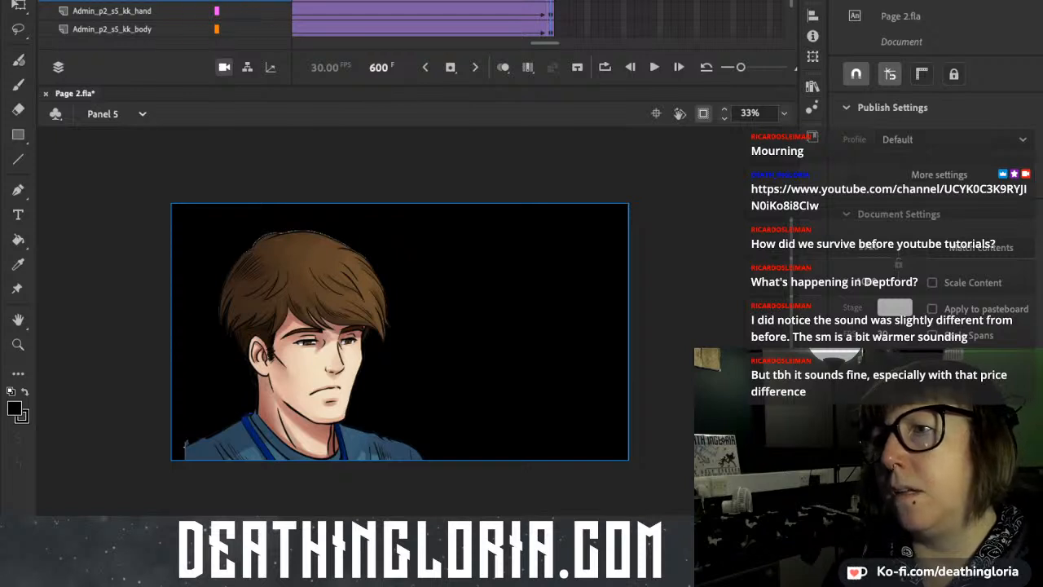
pyautogui.scroll(1, 163, 25)
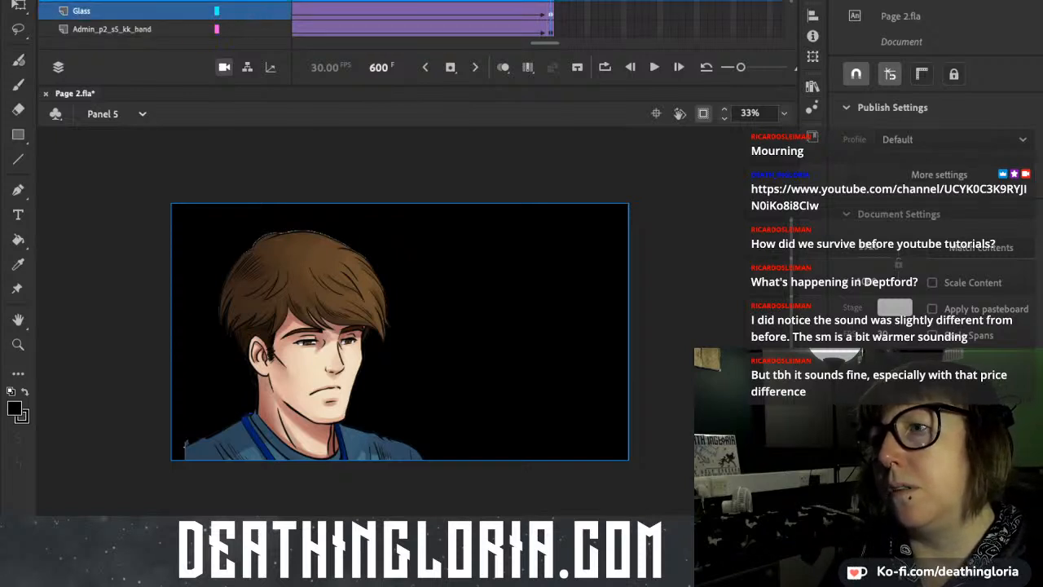
pyautogui.click(122, 1)
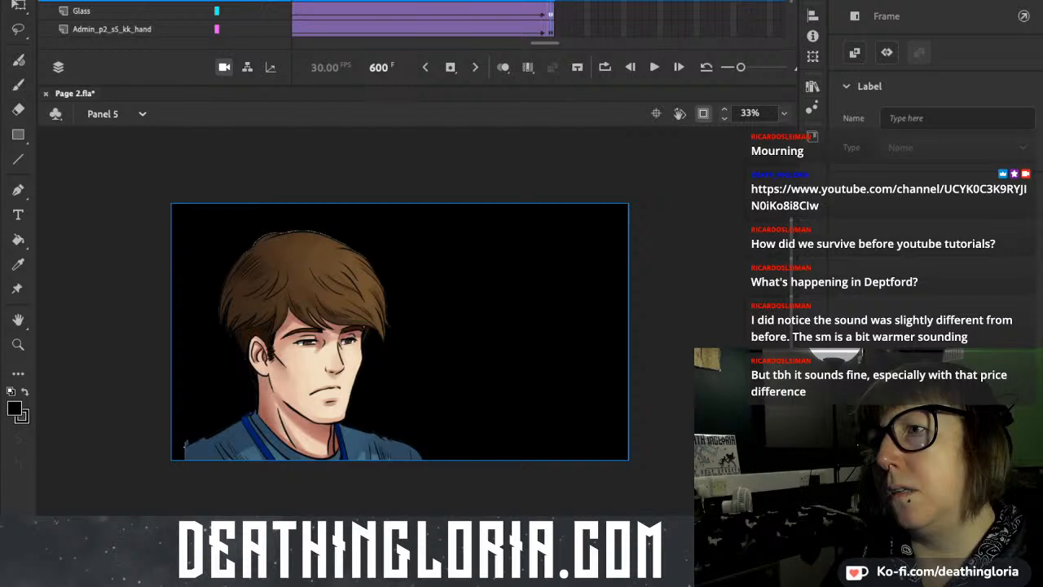
pyautogui.click(415, 2)
pyautogui.click(416, 2)
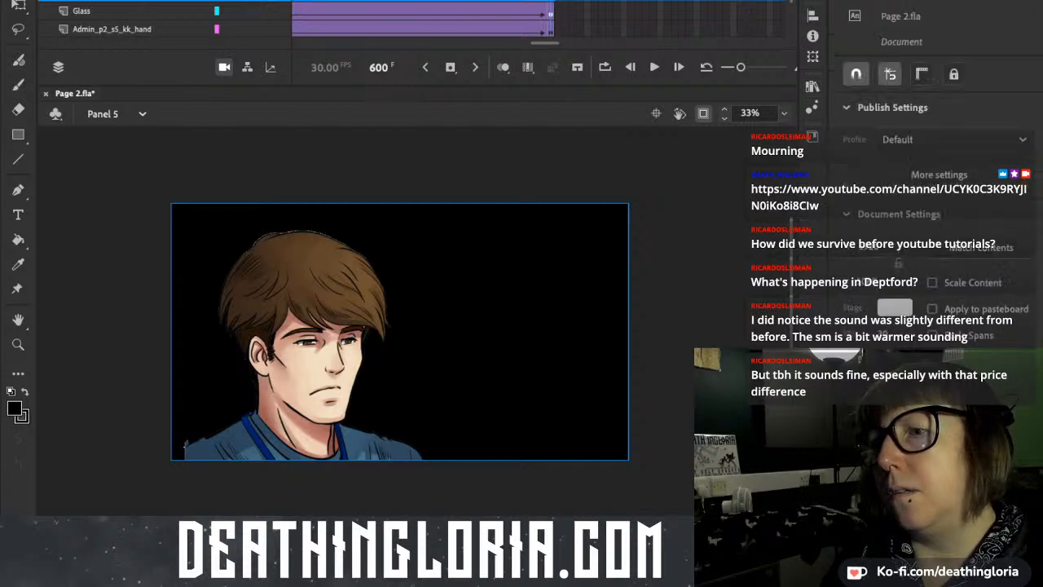
pyautogui.moveTo(318, 366)
pyautogui.mouseDown()
pyautogui.moveTo(383, 381)
pyautogui.moveTo(318, 360)
pyautogui.mouseUp()
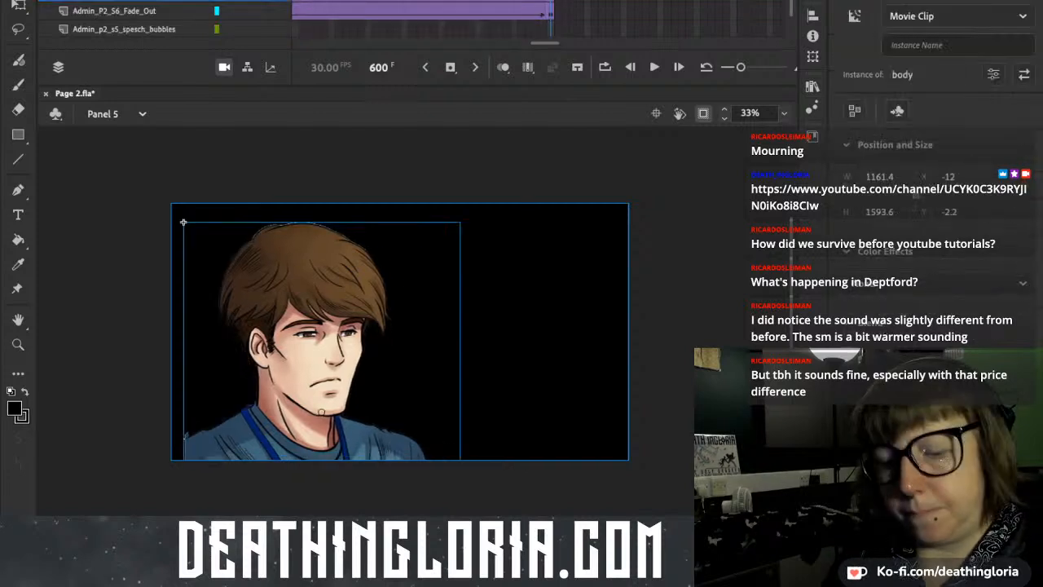
pyautogui.hotkey('ctrl', 'z')
# Reselect the camera at frame 600 and pan it to X 397, Y 346.
pyautogui.click(552, 2)
pyautogui.click(571, 1)
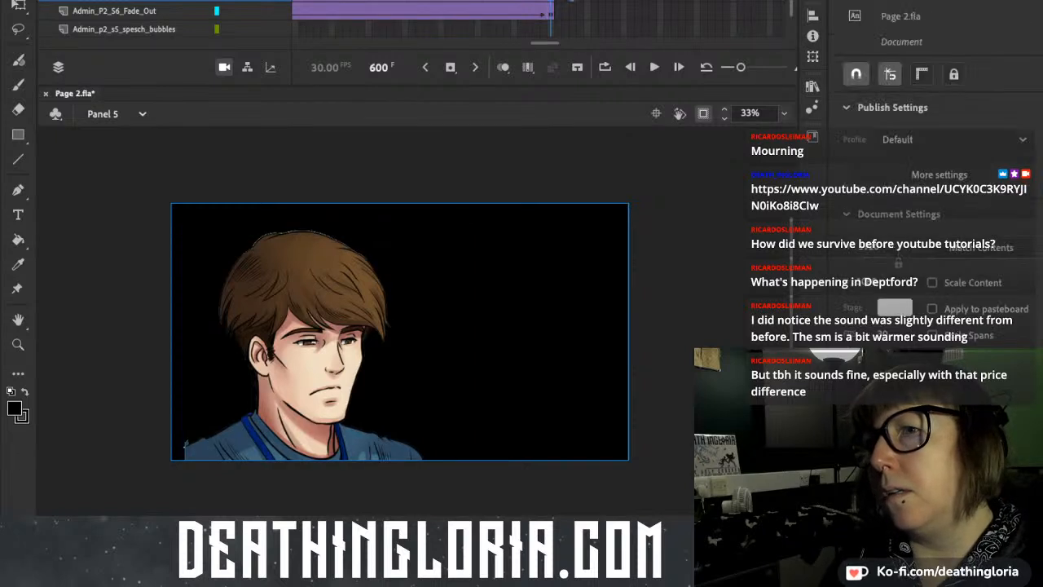
pyautogui.scroll(2, 571, 3)
pyautogui.click(552, 3)
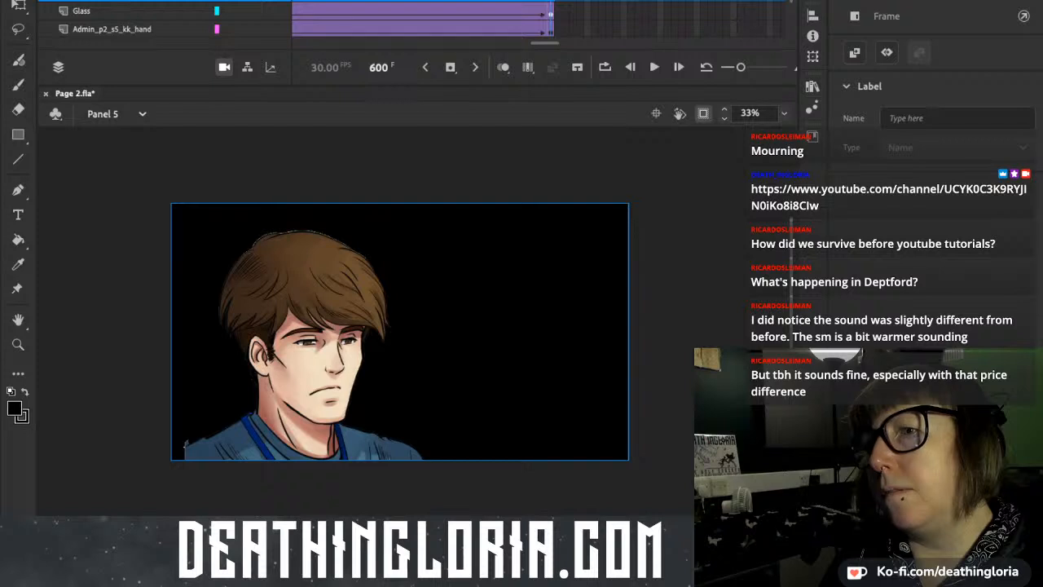
pyautogui.click(224, 67)
pyautogui.click(224, 68)
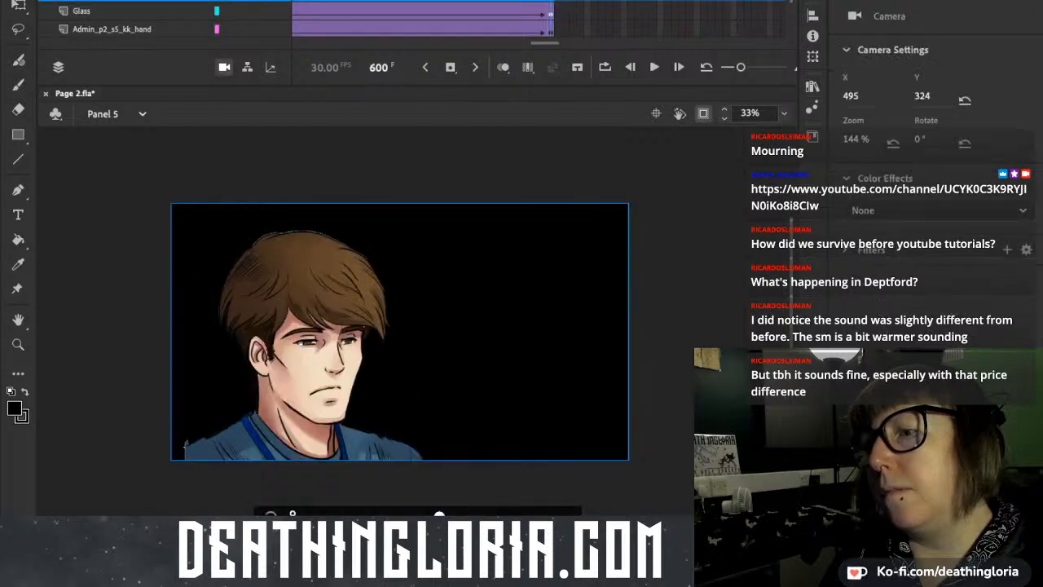
pyautogui.moveTo(399, 331); pyautogui.dragTo(422, 326)
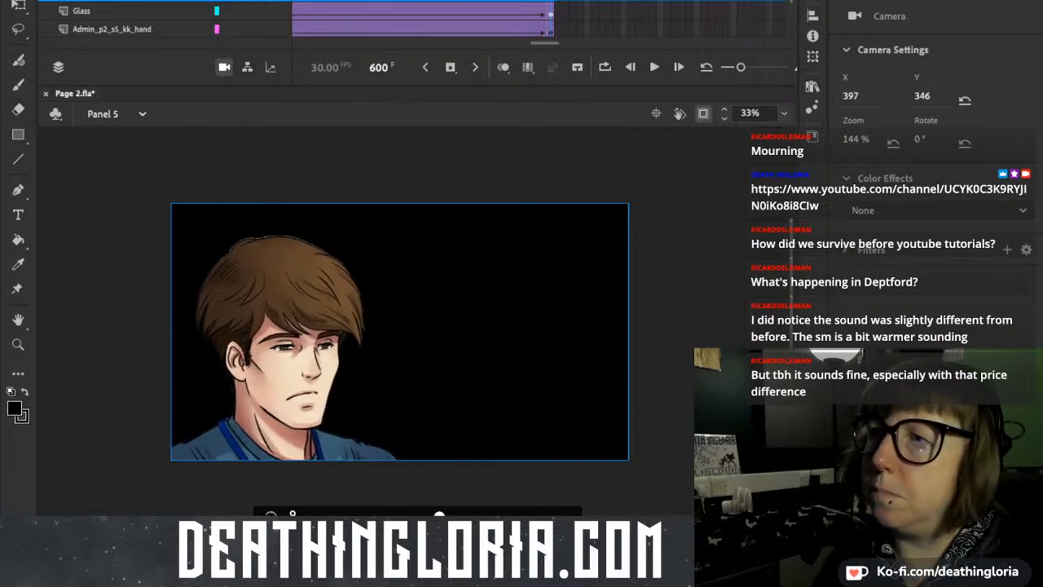
# Play Panel 5 from frame 415 to frame 600 to check the camera zoom onto the man's face.
pyautogui.moveTo(551, 2); pyautogui.dragTo(295, 1)
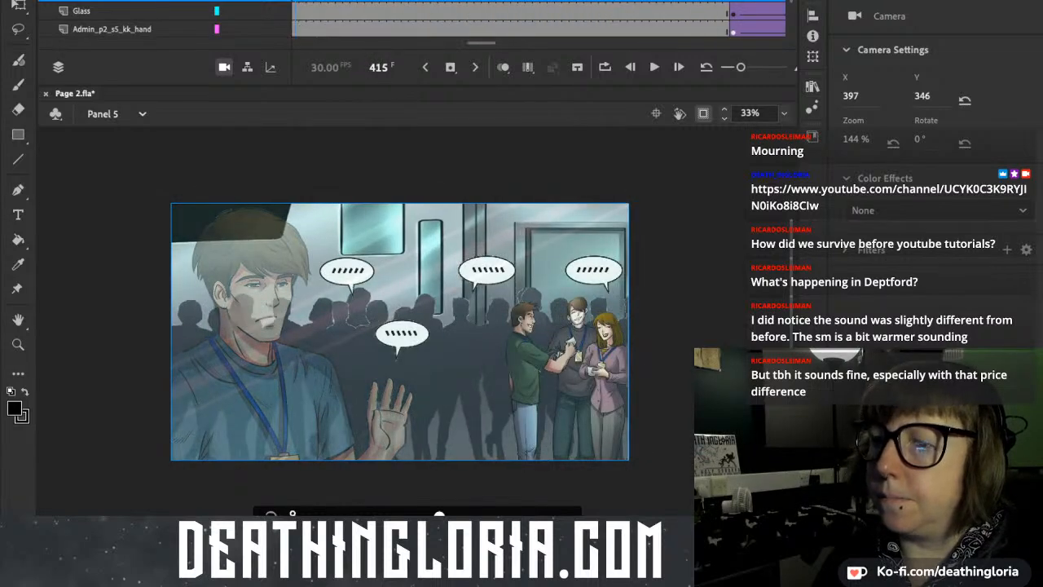
pyautogui.press('Return')
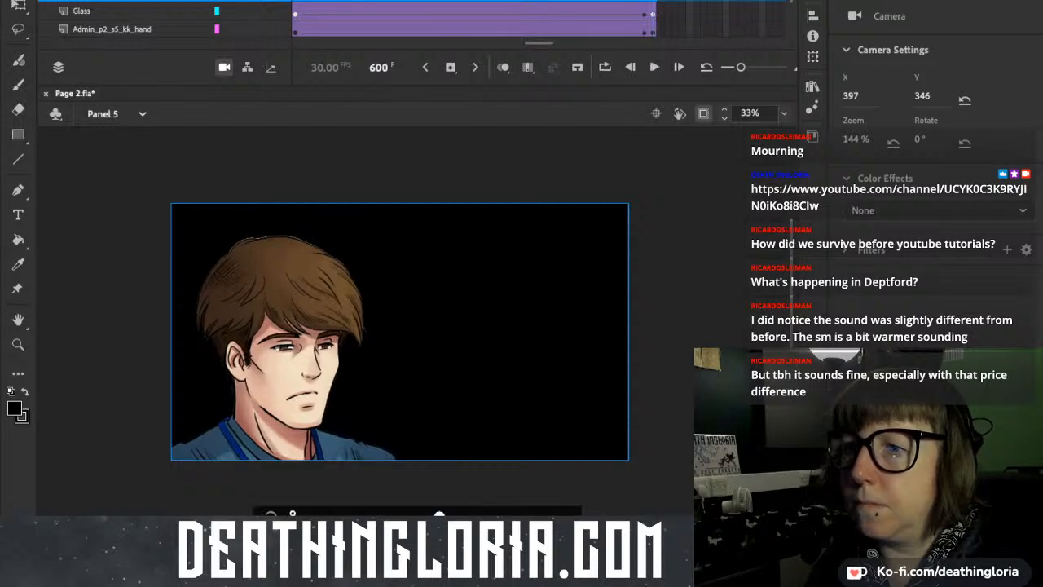
# Go to the Panel 6 scene and enable its camera.
pyautogui.press('pagedown')
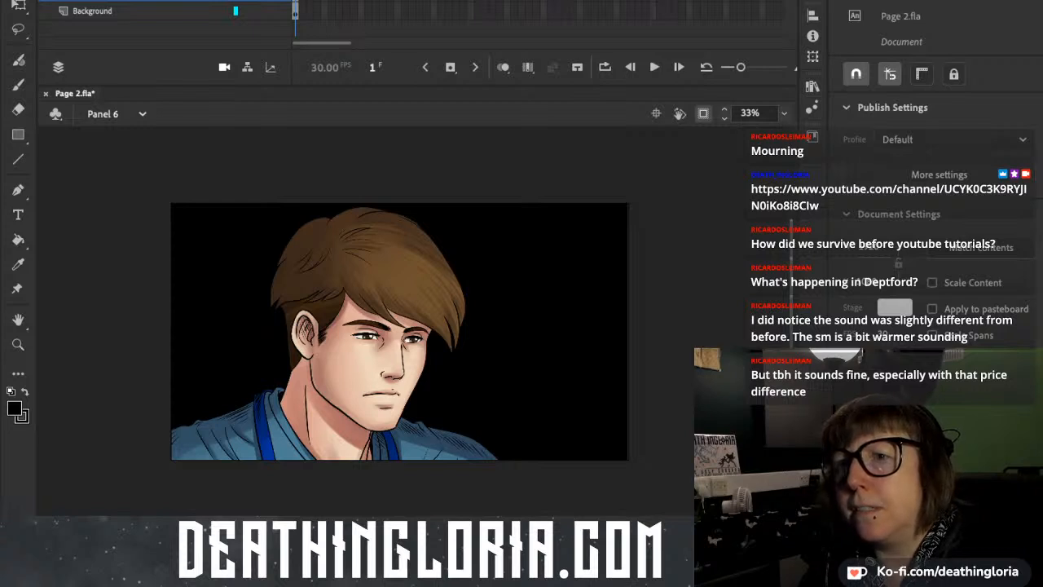
pyautogui.click(224, 68)
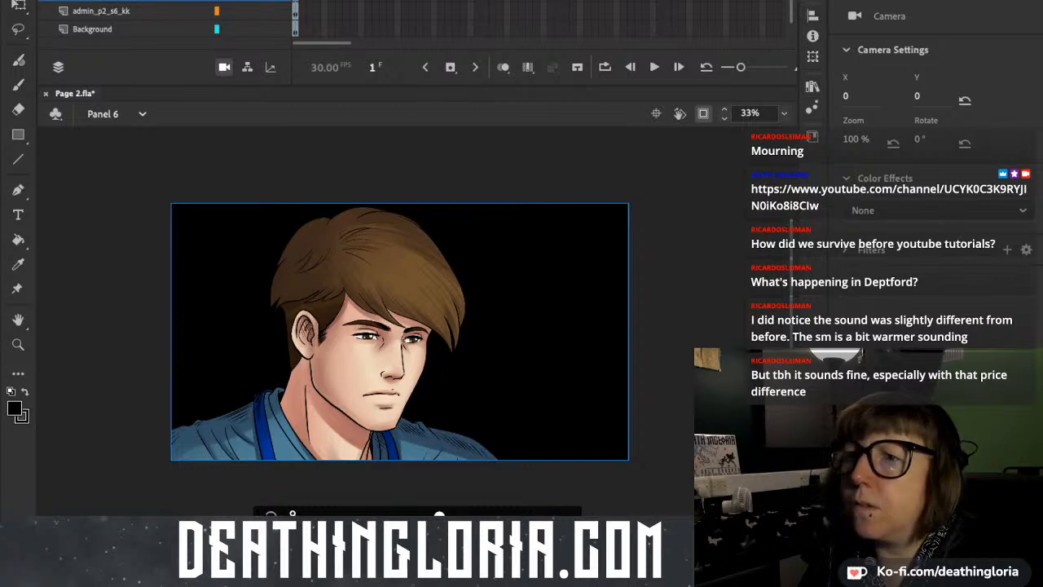
# Create a classic tween on Panel 6's camera layer and select the camera at frame 540.
pyautogui.moveTo(321, 44); pyautogui.dragTo(587, 43)
pyautogui.hscroll(10, 542, 19)
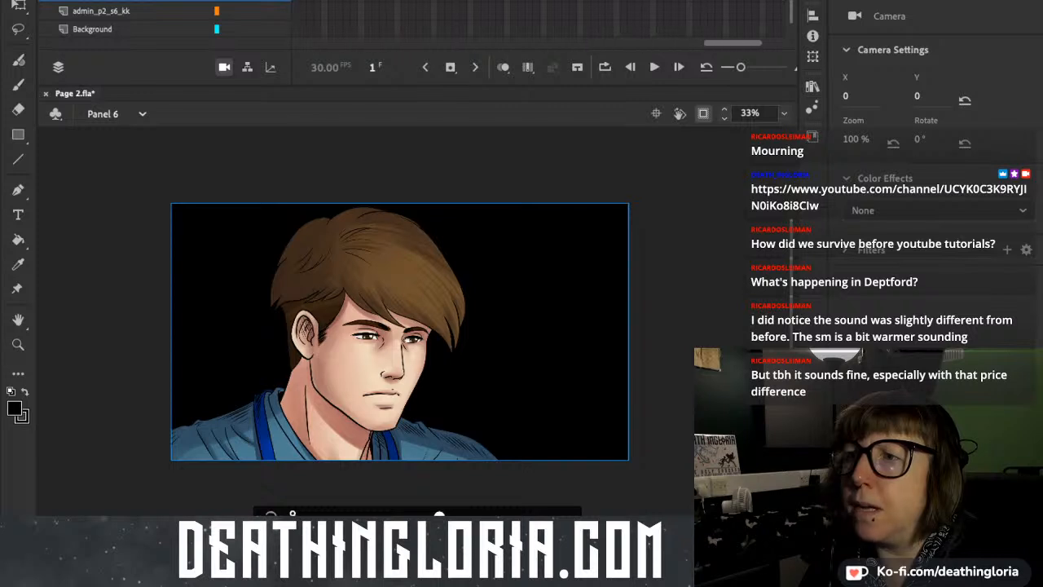
pyautogui.hscroll(3, 542, 20)
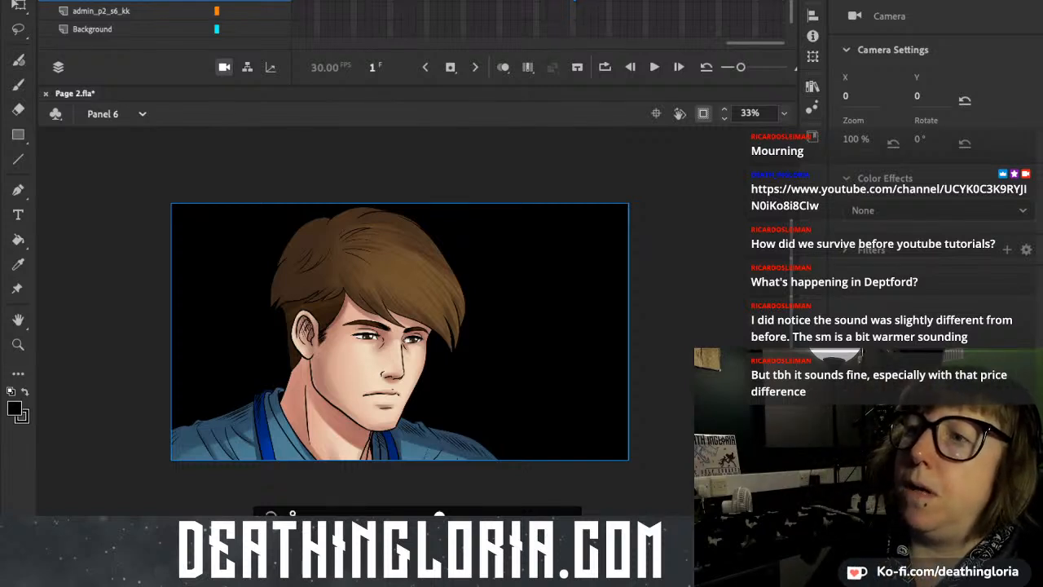
pyautogui.keyDown('shift'); pyautogui.click(572, 30); pyautogui.keyUp('shift')
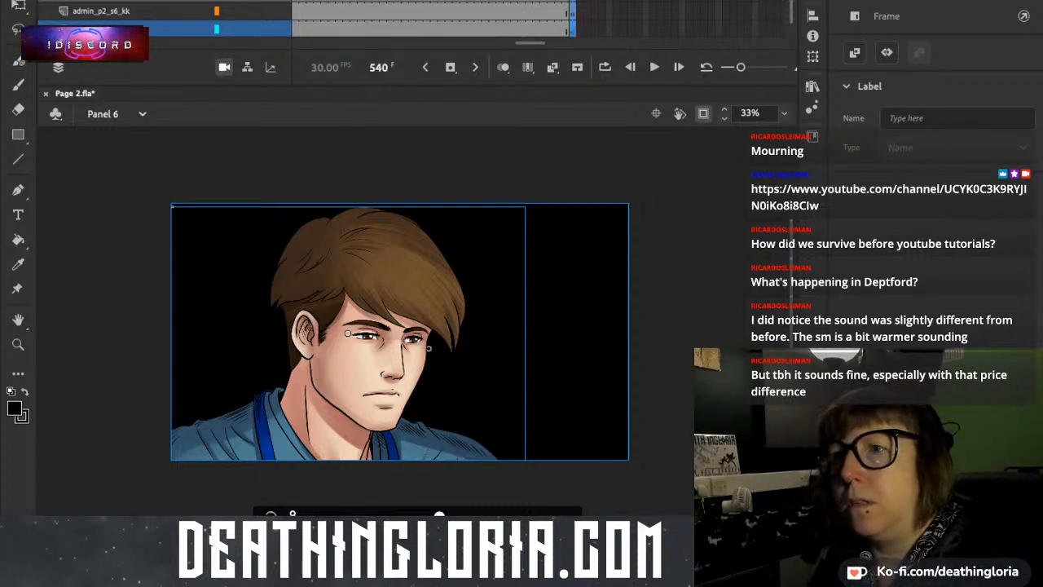
pyautogui.click(398, 1)
pyautogui.click(552, 67)
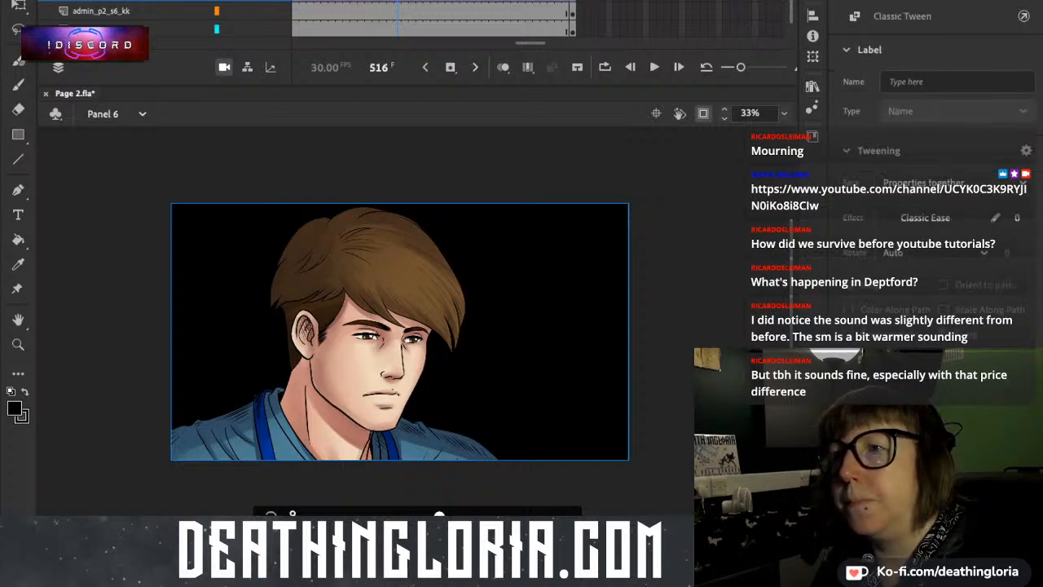
pyautogui.click(571, 1)
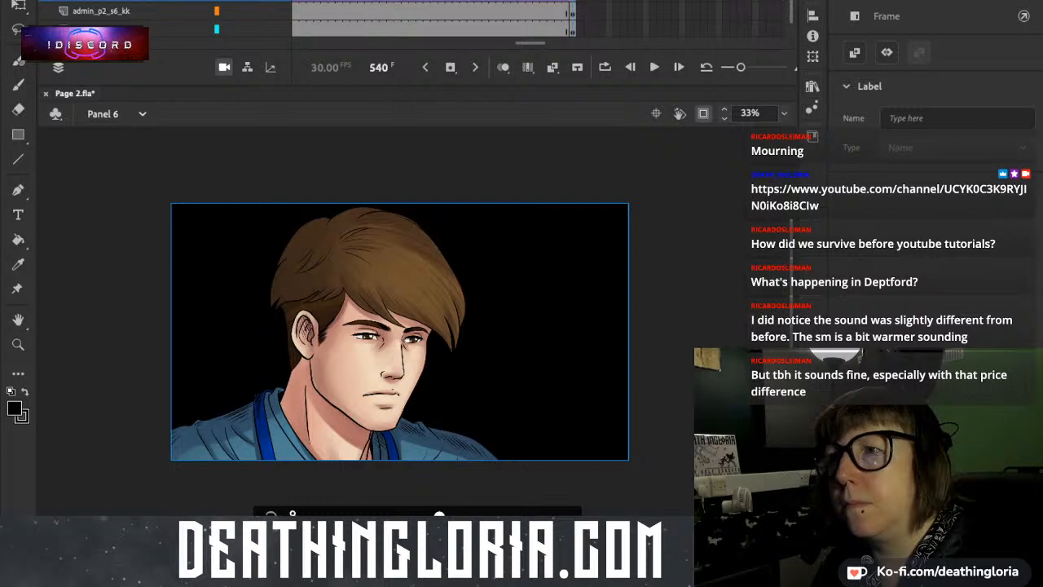
pyautogui.click(552, 68)
pyautogui.click(594, 1)
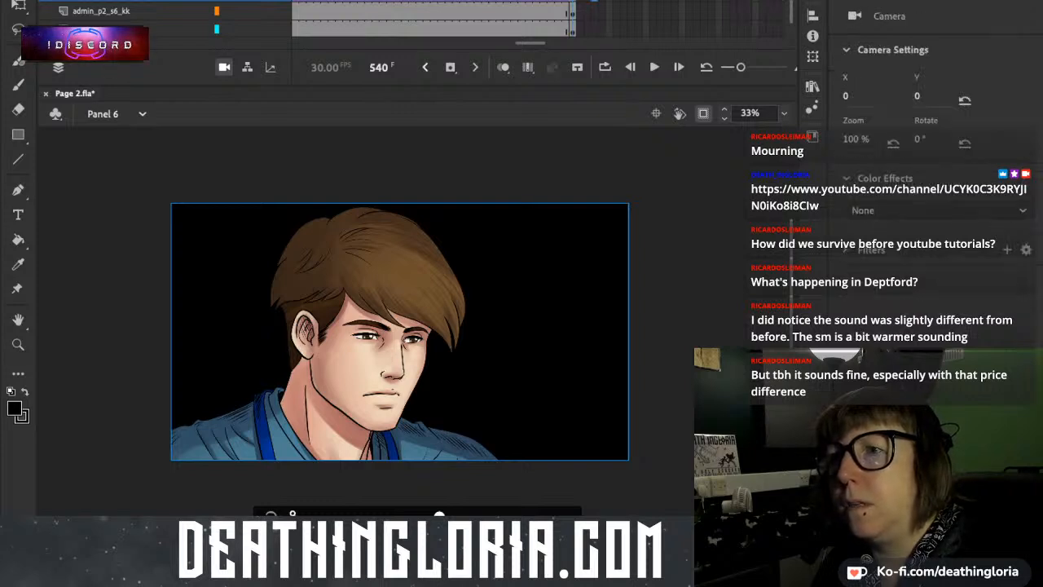
# Zoom the camera in to 200 % at frame 540 of Panel 6 and preview the animation.
pyautogui.hscroll(-10, 538, 18)
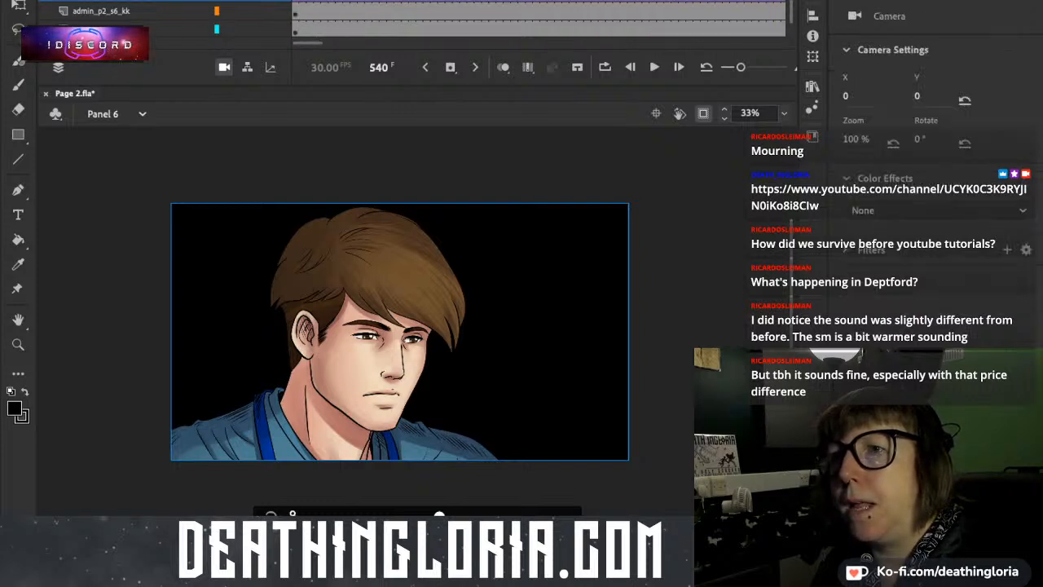
pyautogui.click(296, 0)
pyautogui.moveTo(307, 43); pyautogui.dragTo(532, 43)
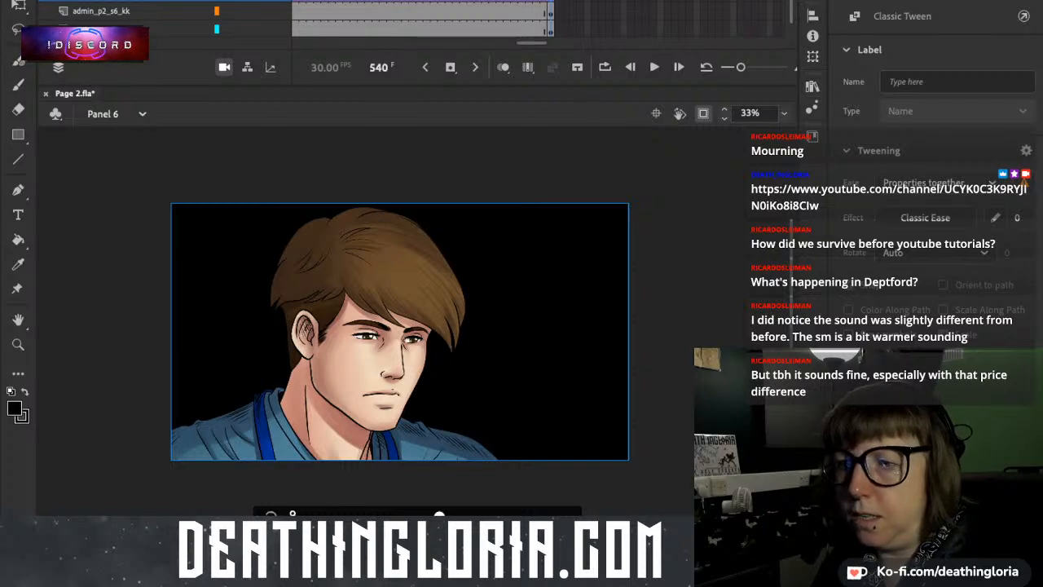
pyautogui.moveTo(440, 515); pyautogui.dragTo(552, 515)
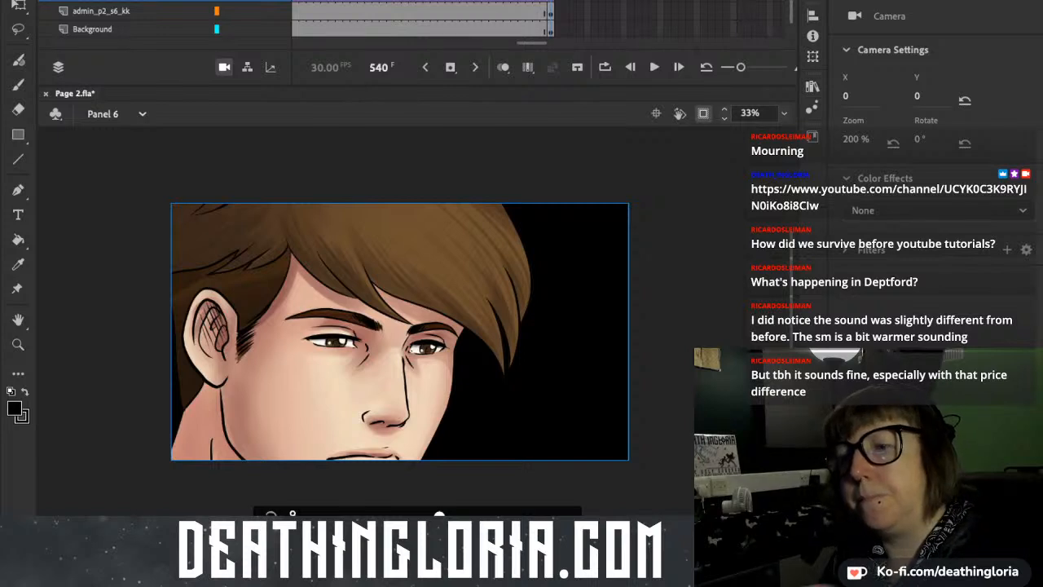
pyautogui.press('Return')
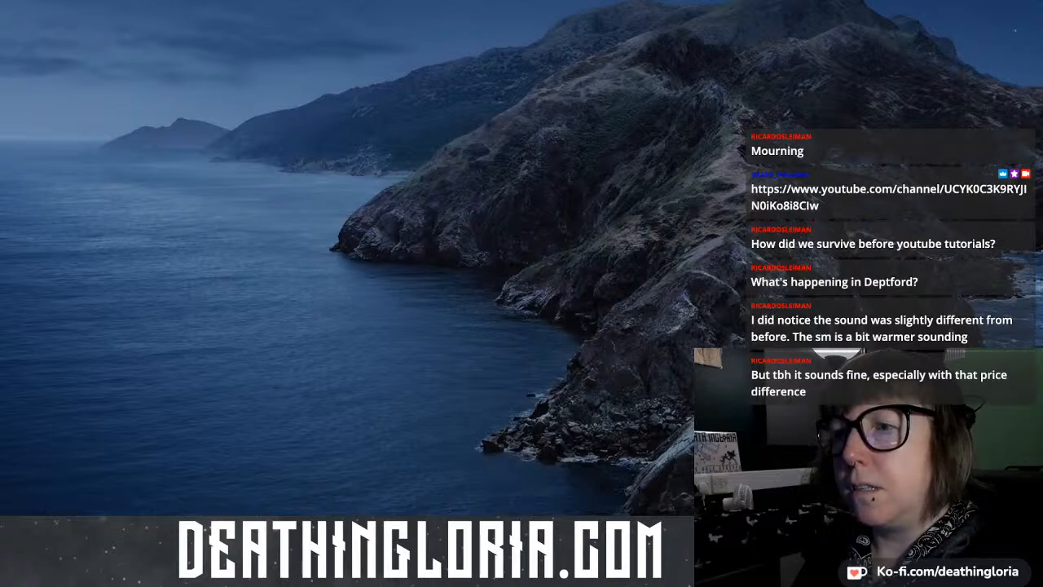
# Switch to Streamlabs OBS and choose its main Streamlabs OBS window as the window captured by the Animate source.
pyautogui.click(253, 264)
pyautogui.click(280, 96)
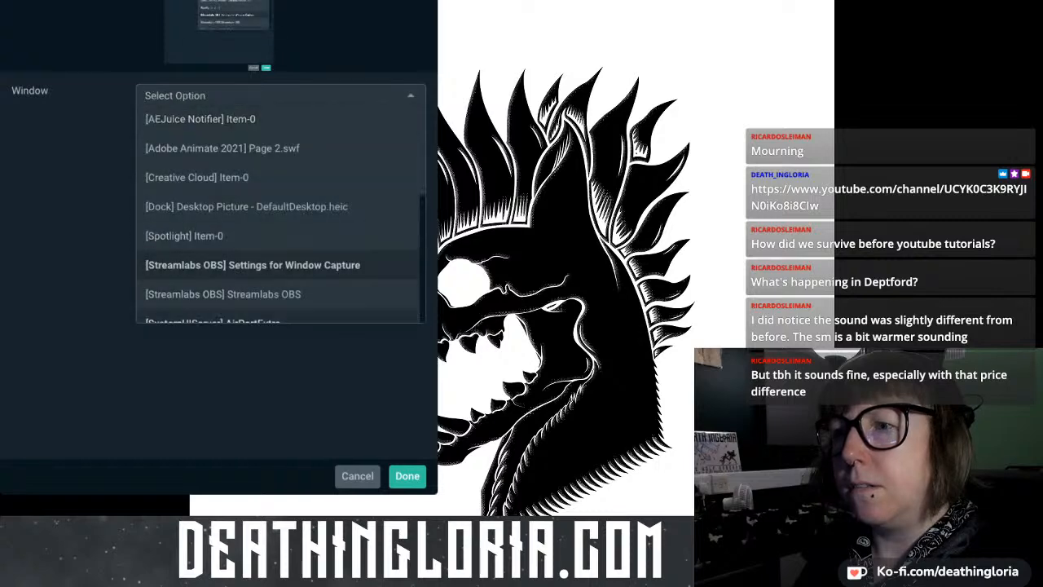
pyautogui.click(244, 295)
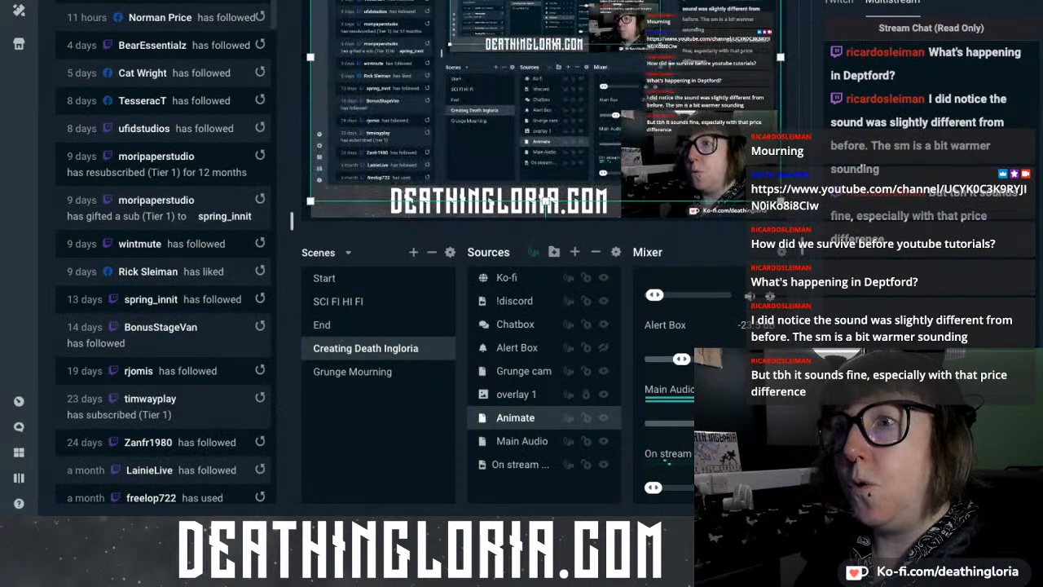